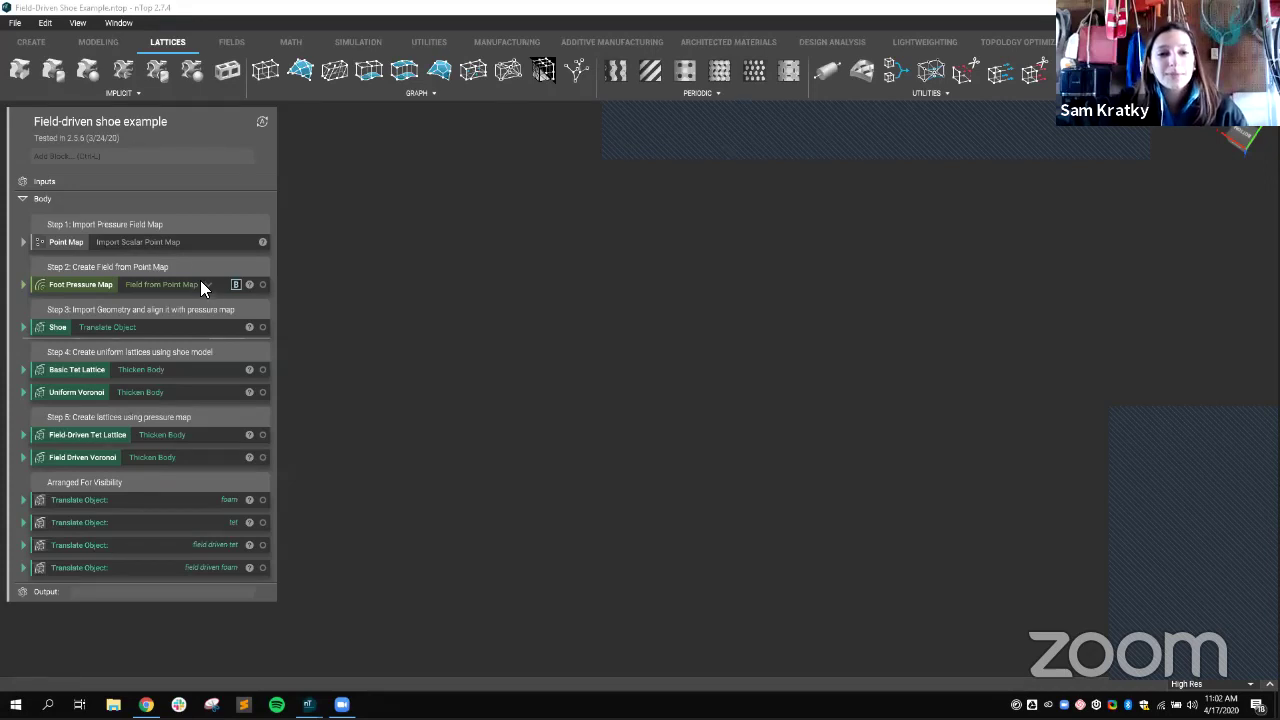
Step: Bring up the Simulation ribbon tools and look through the Analysis types list
click(344, 48)
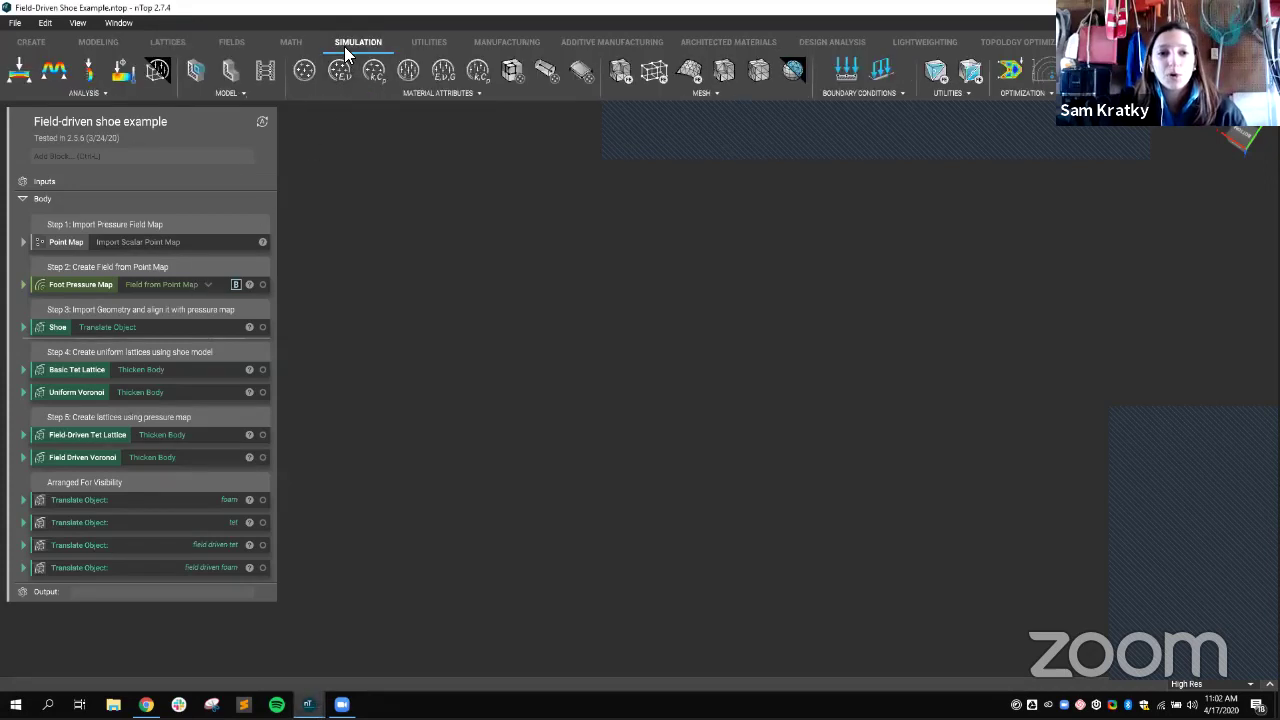
click(92, 92)
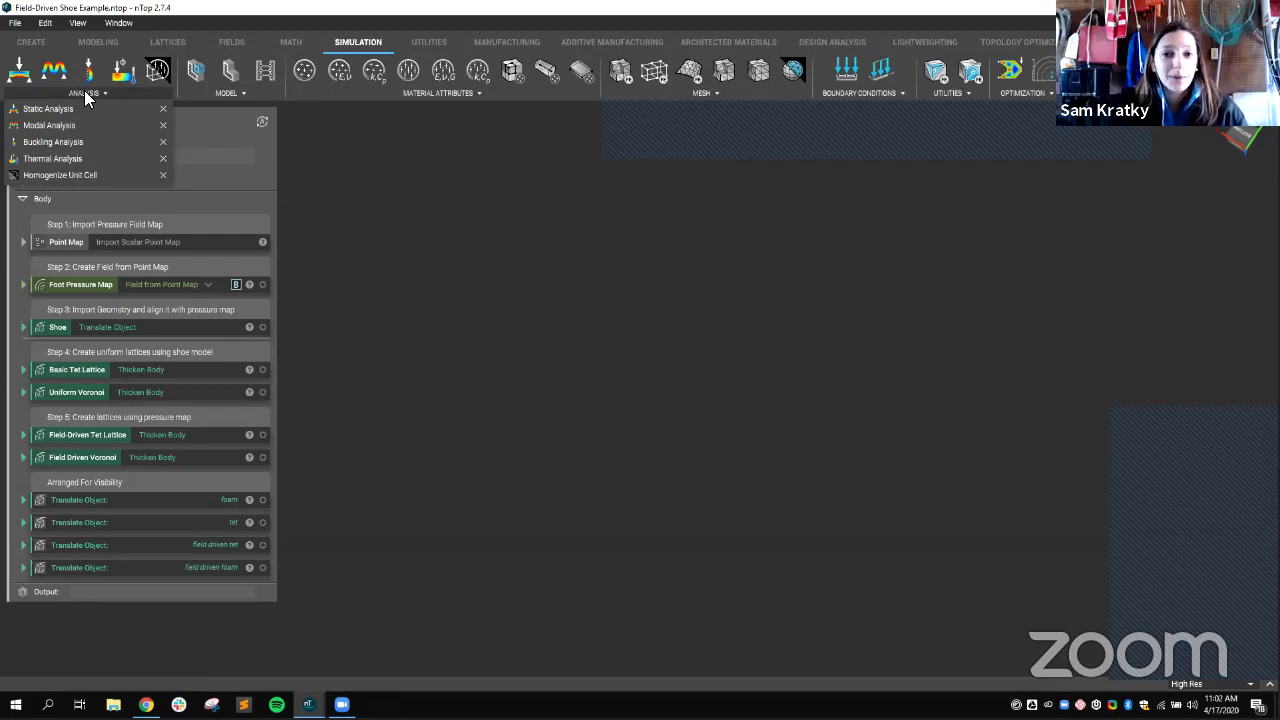
click(146, 188)
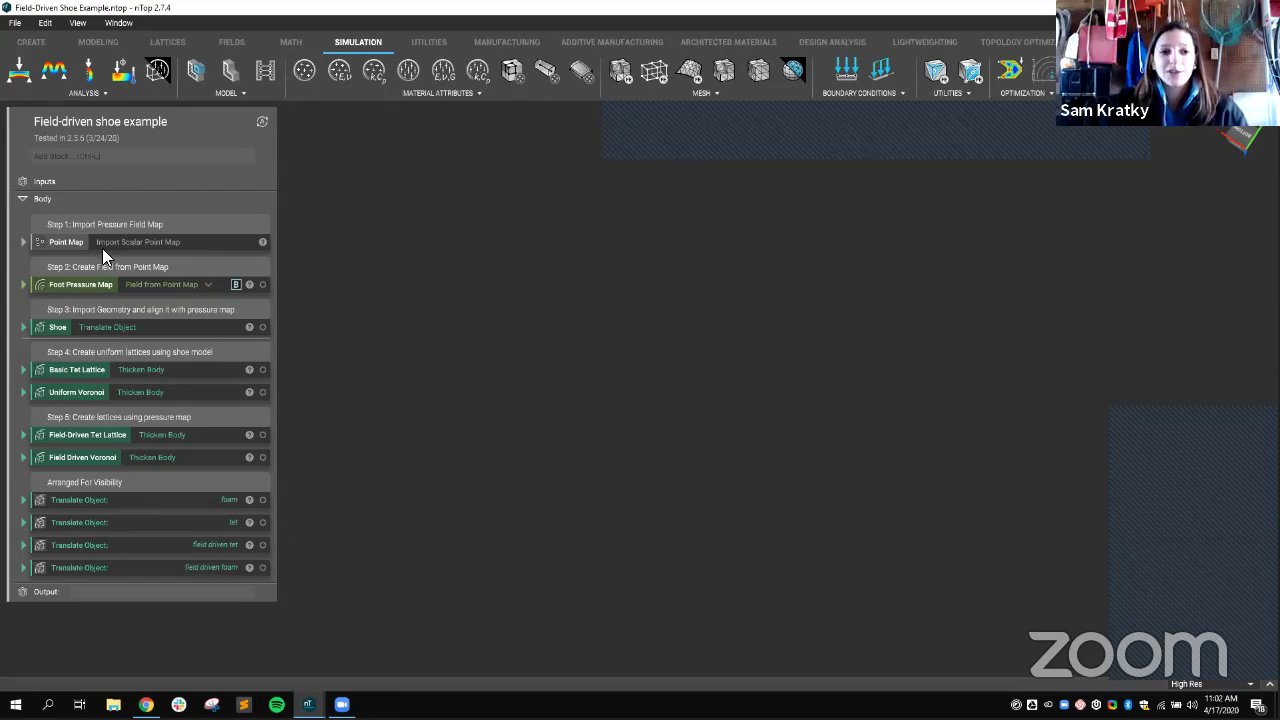
click(22, 240)
click(22, 241)
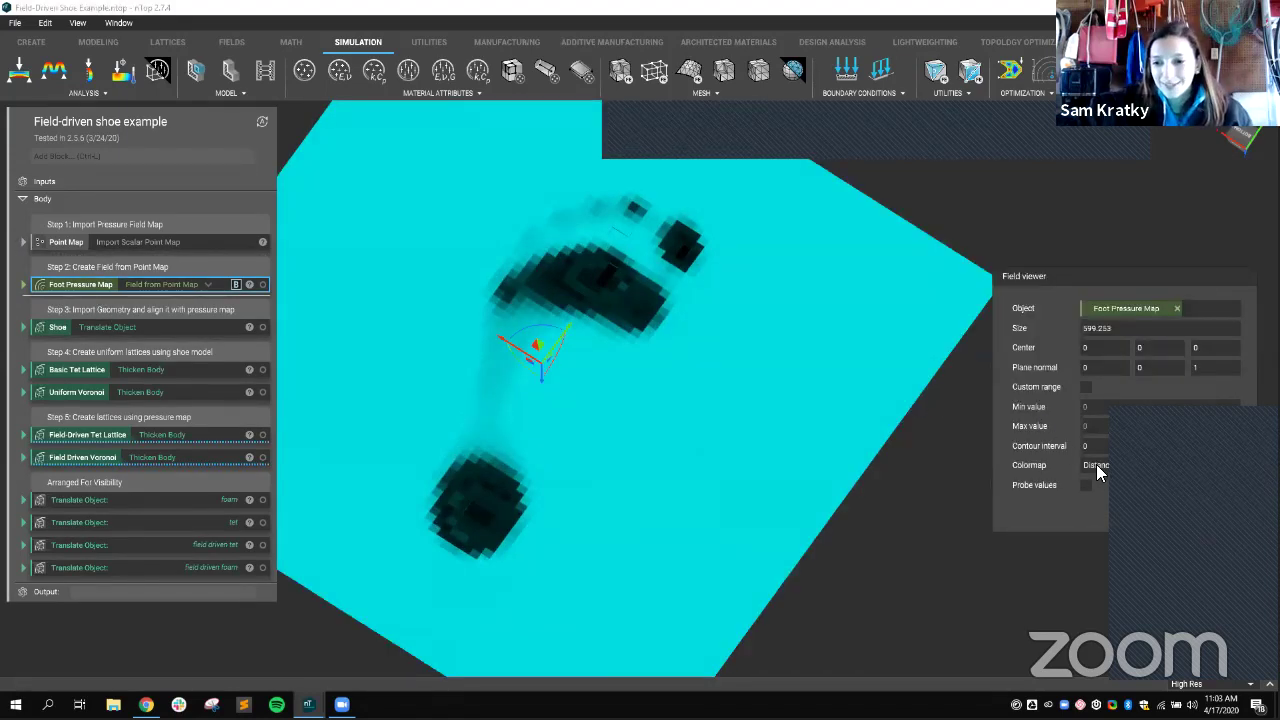
click(1096, 465)
click(1100, 496)
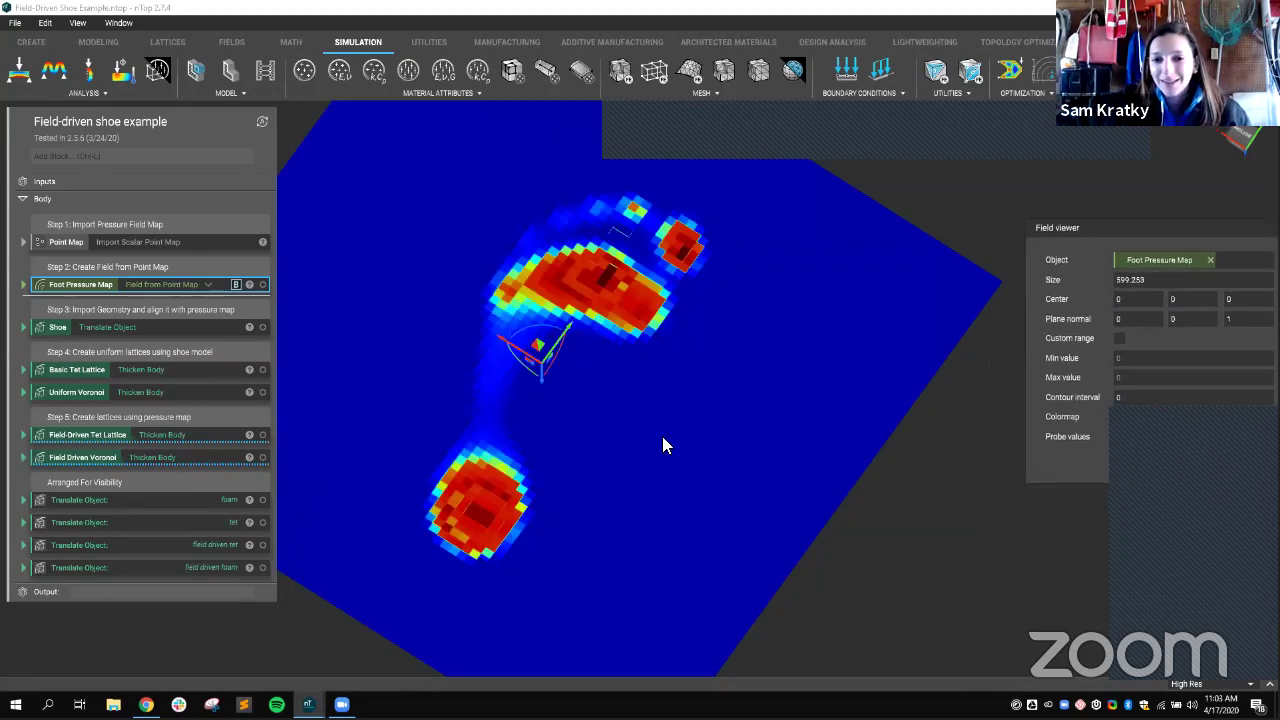
right_drag(666, 443, 634, 416)
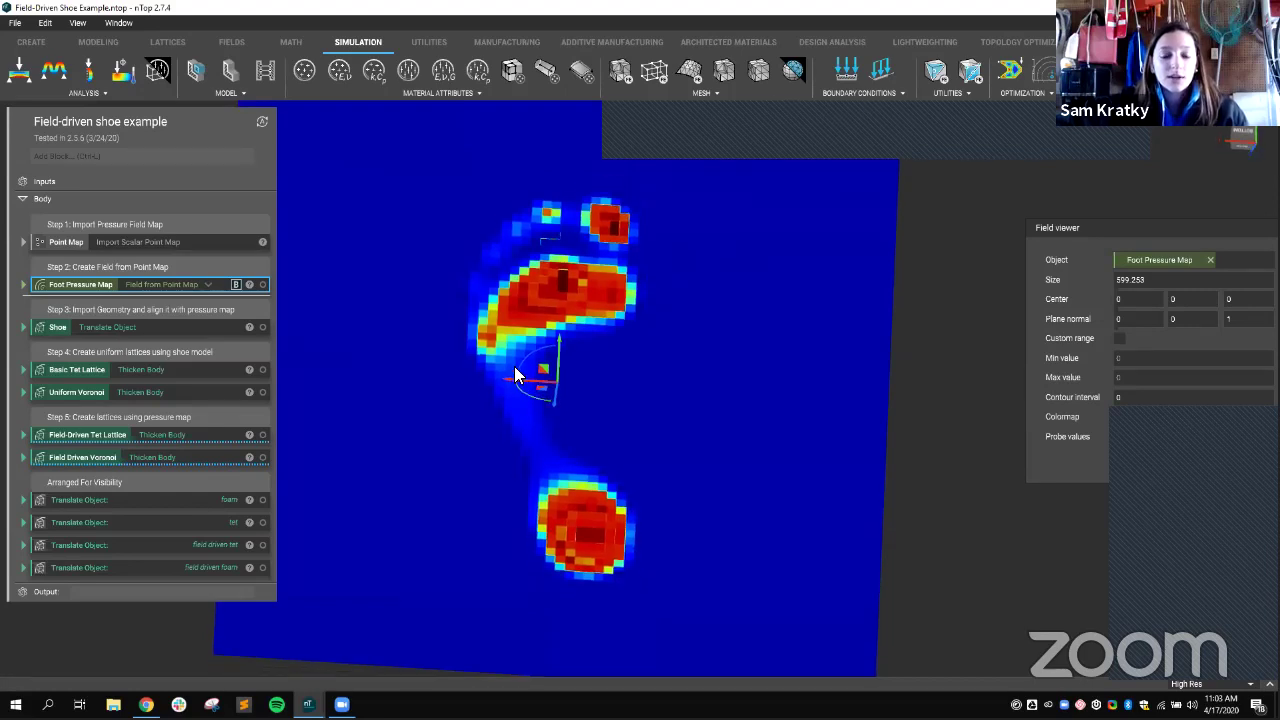
drag(1068, 242, 985, 176)
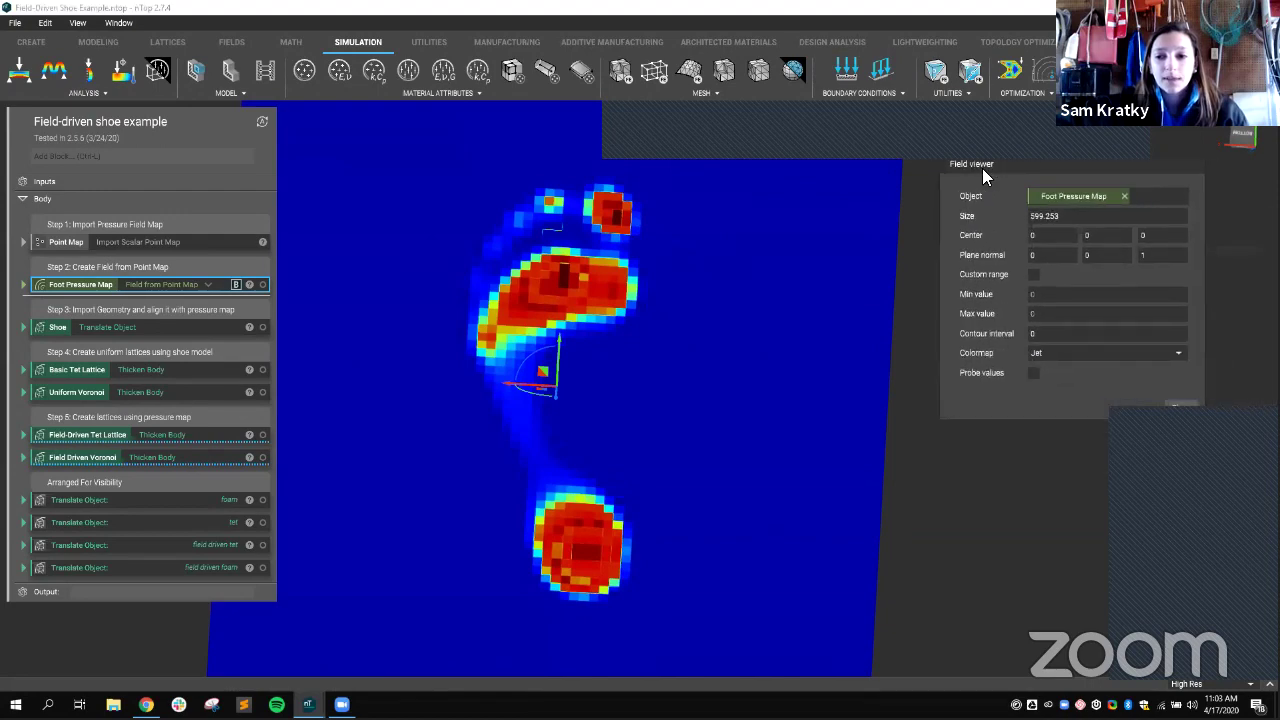
click(1178, 405)
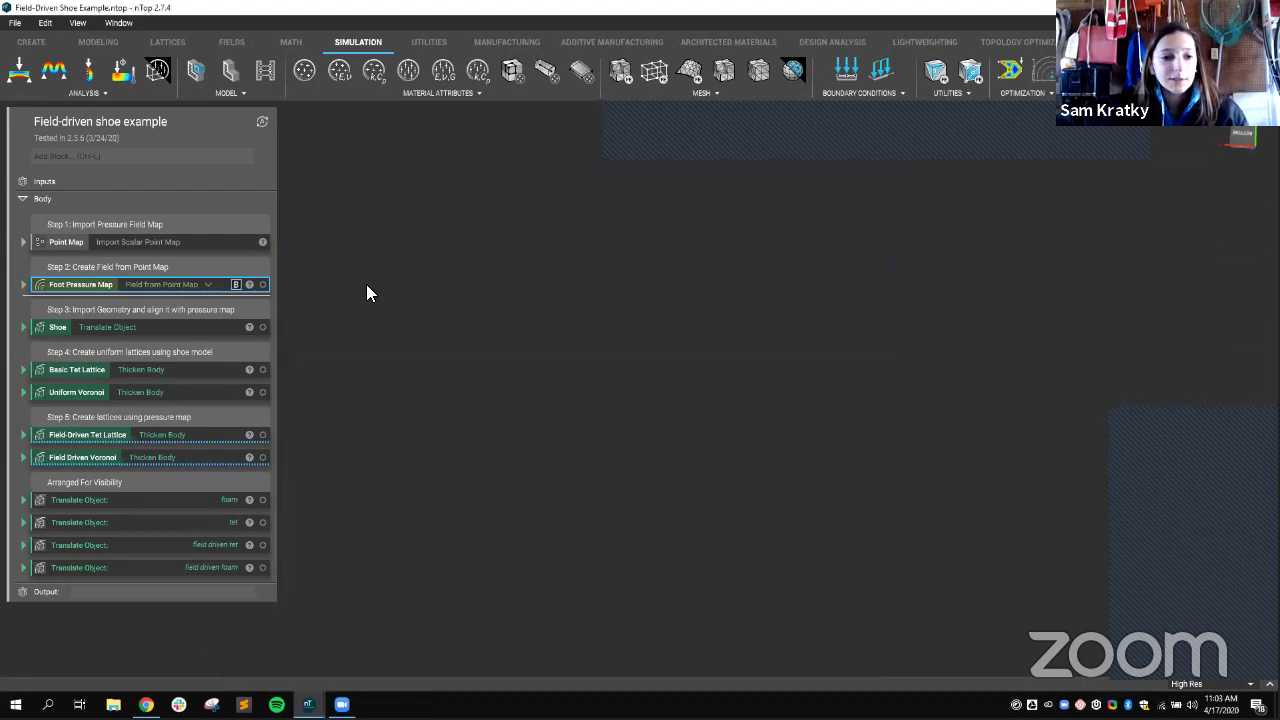
Step: Show the Shoe and preview the Foot Pressure Map in Jet colormap at Center z 6.37206
click(262, 327)
right_drag(462, 575, 440, 505)
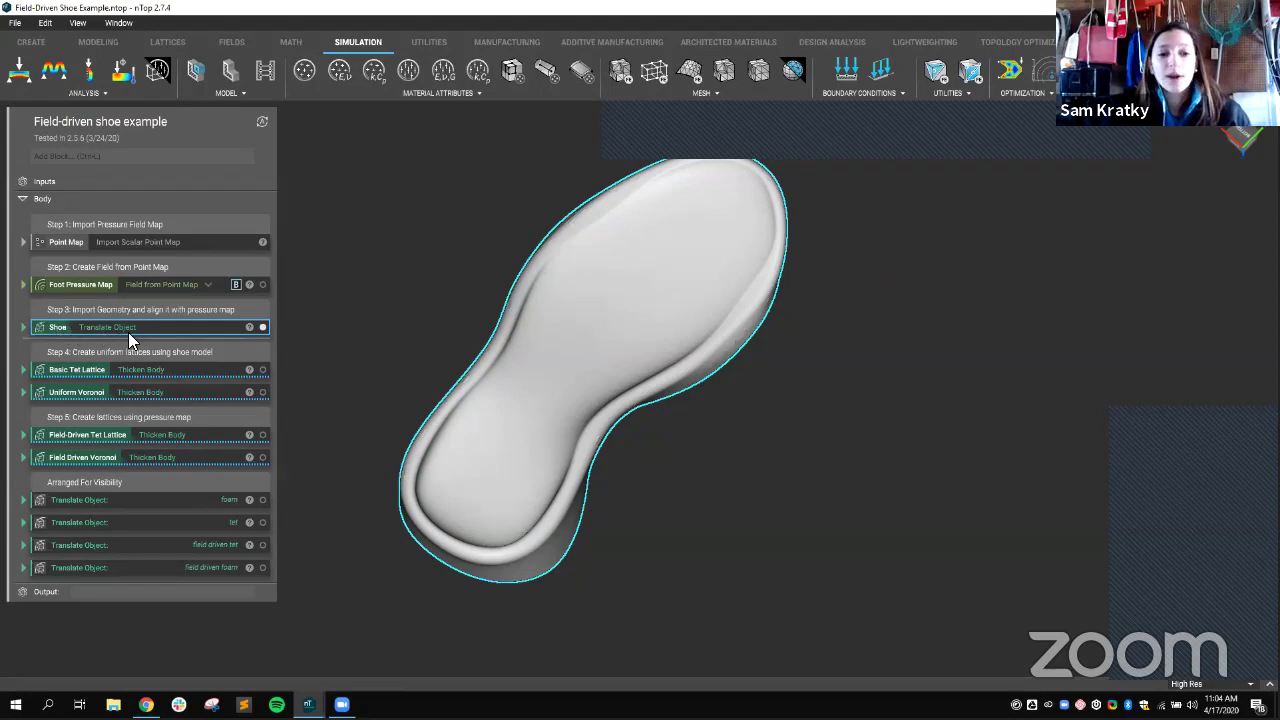
click(144, 287)
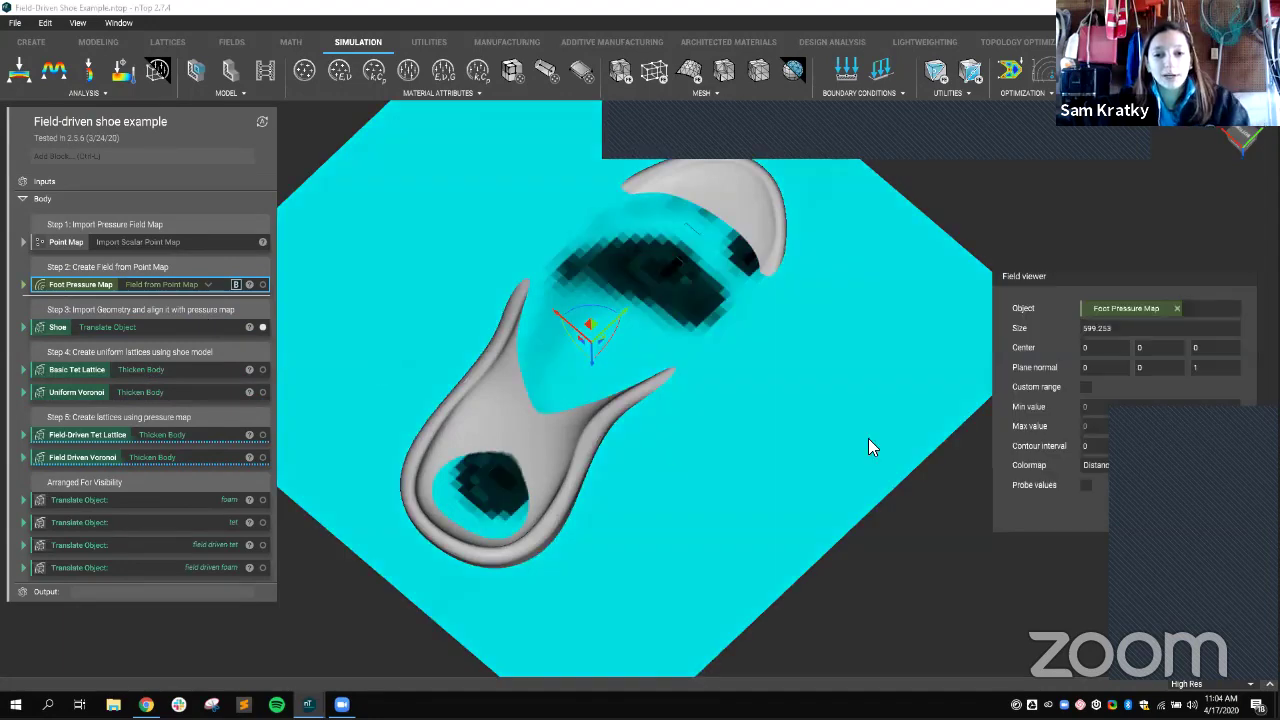
click(1093, 466)
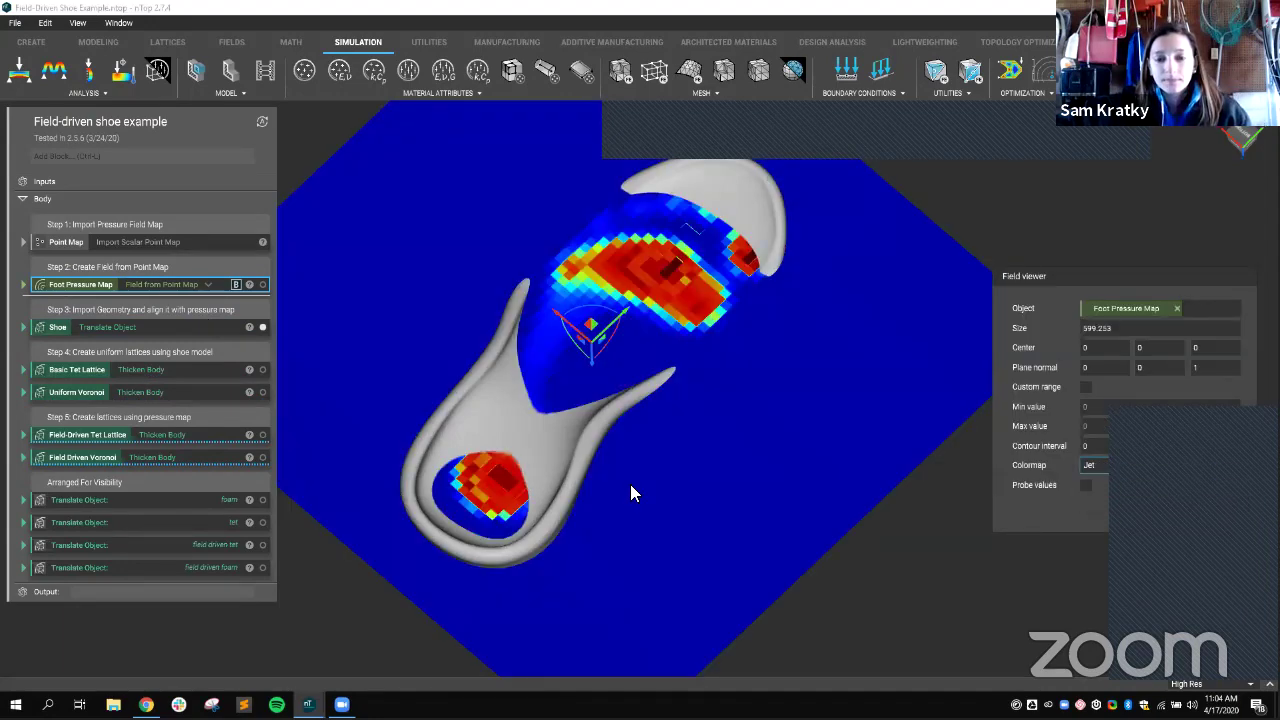
right_drag(618, 458, 566, 381)
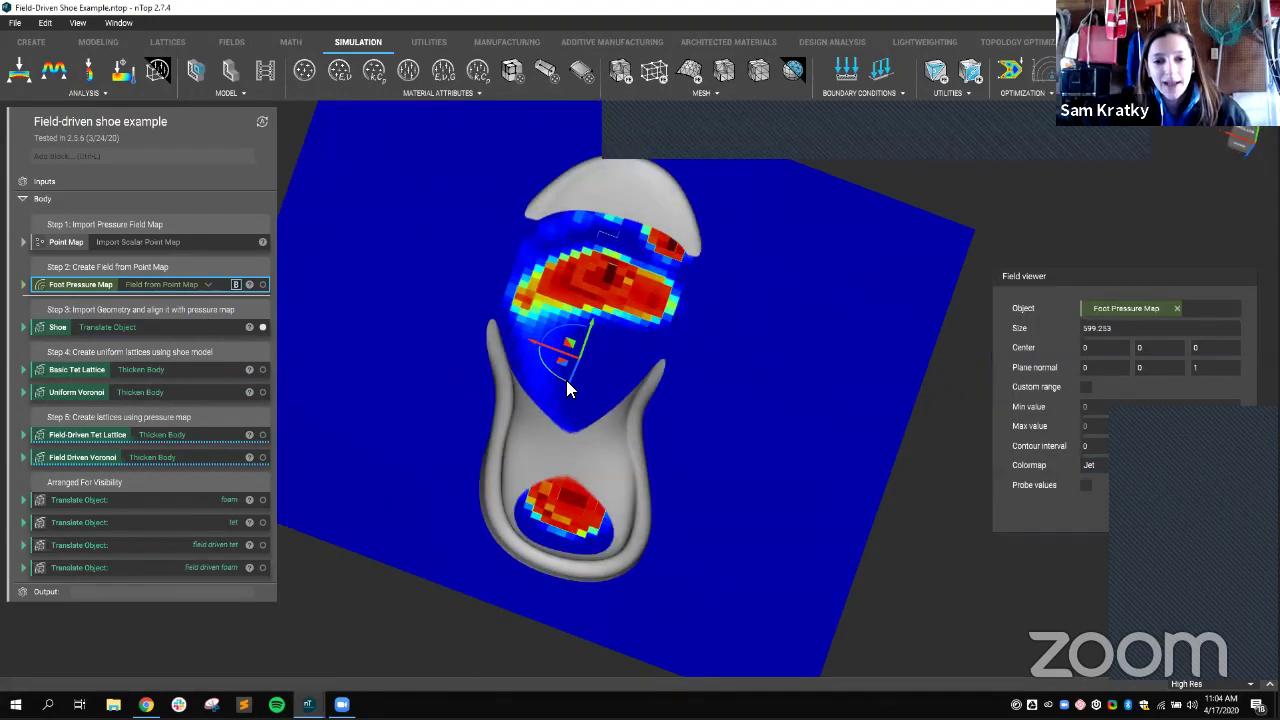
drag(567, 381, 567, 378)
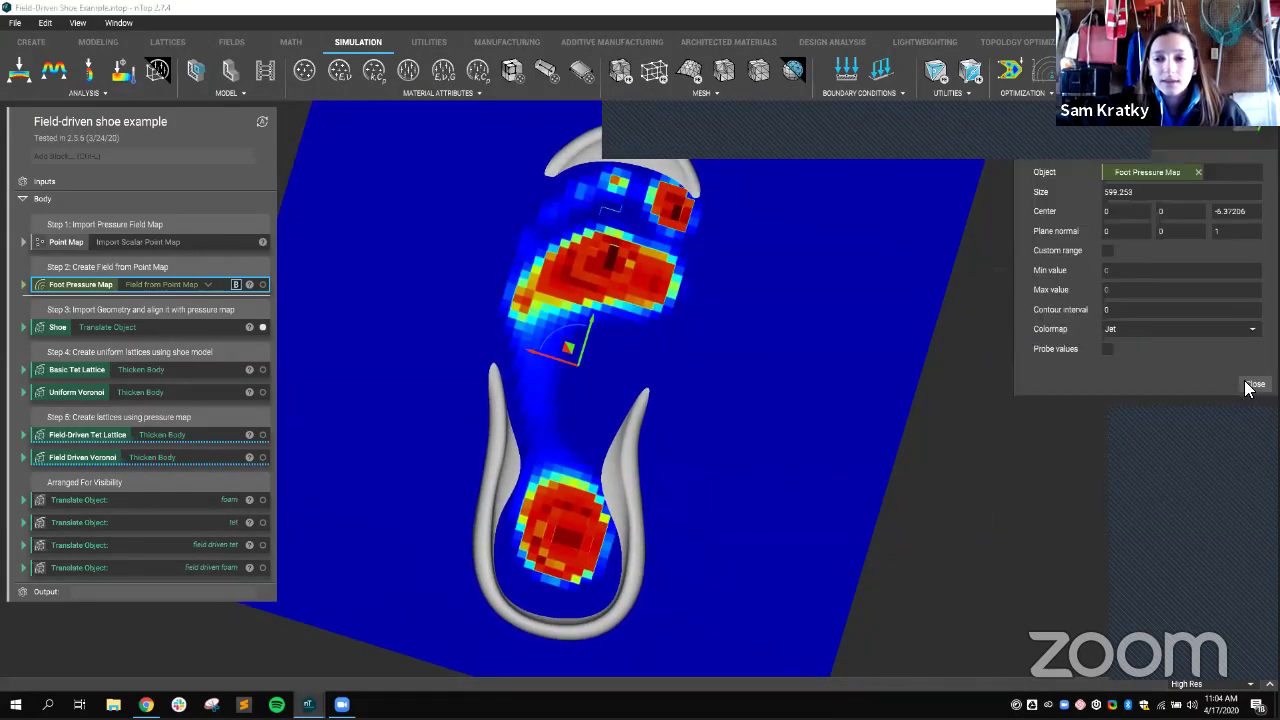
click(1255, 384)
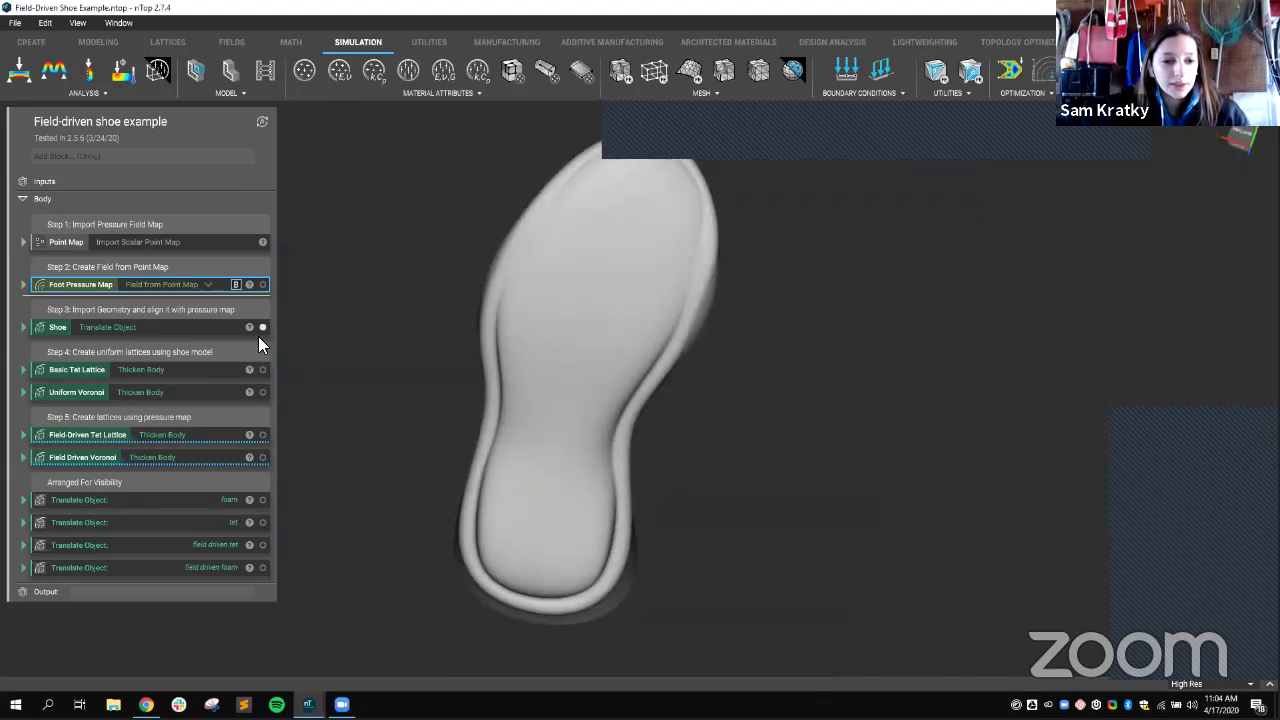
Step: Display the Basic Tet Lattice instead of the Shoe and view it from an oblique side
click(262, 327)
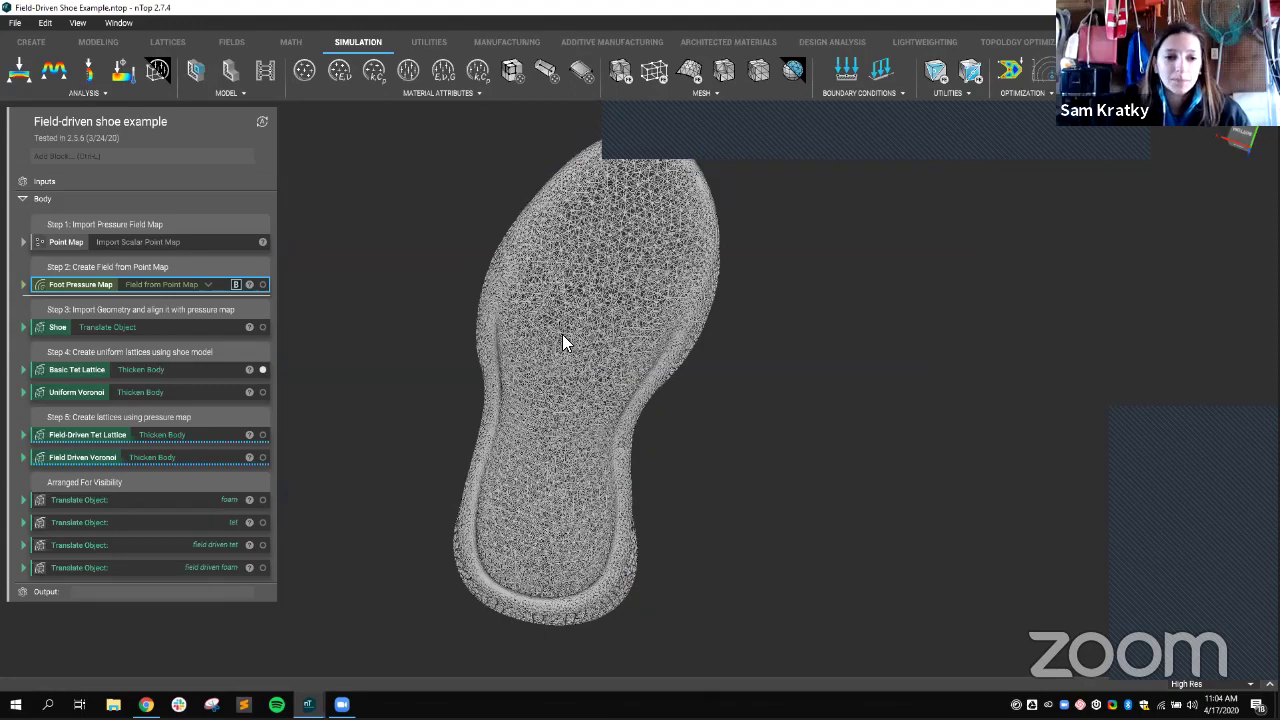
scroll(556, 334, up, 3)
scroll(550, 418, up, 3)
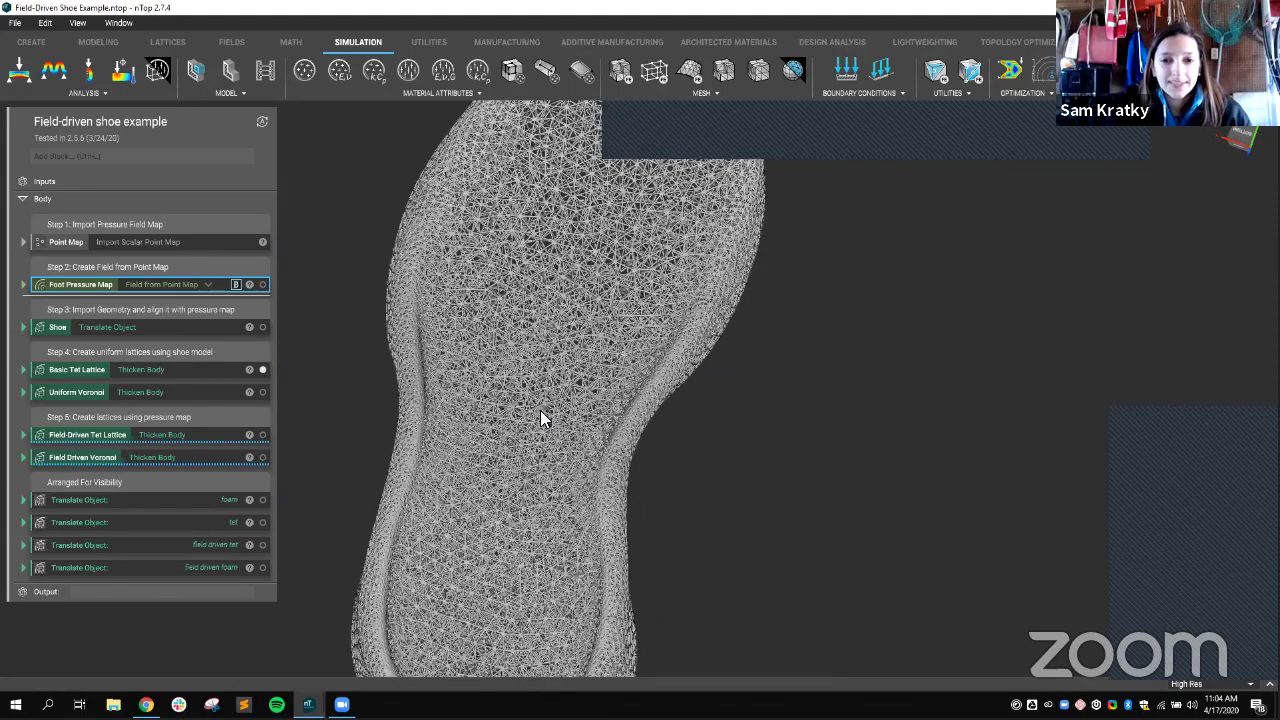
scroll(606, 530, up, 2)
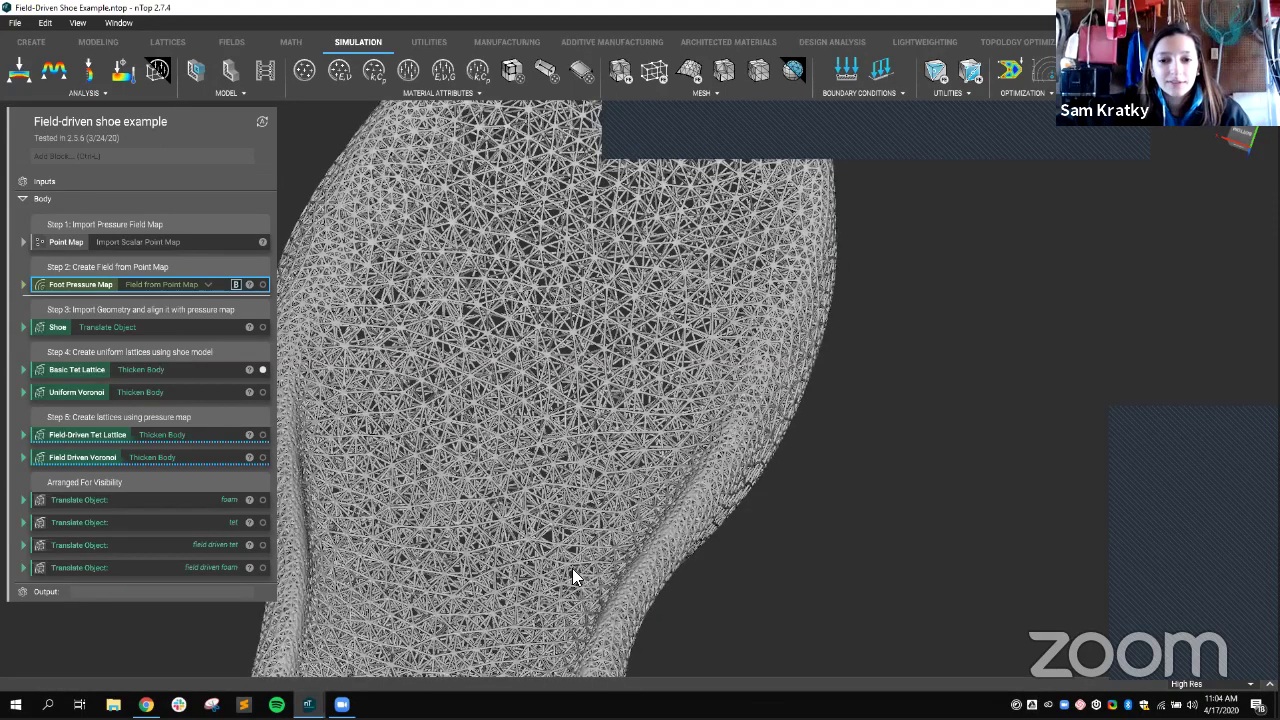
scroll(606, 544, down, 5)
right_drag(602, 330, 590, 312)
Step: Switch the display to the Uniform Voronoi lattice and inspect the sole from above
click(262, 392)
click(262, 369)
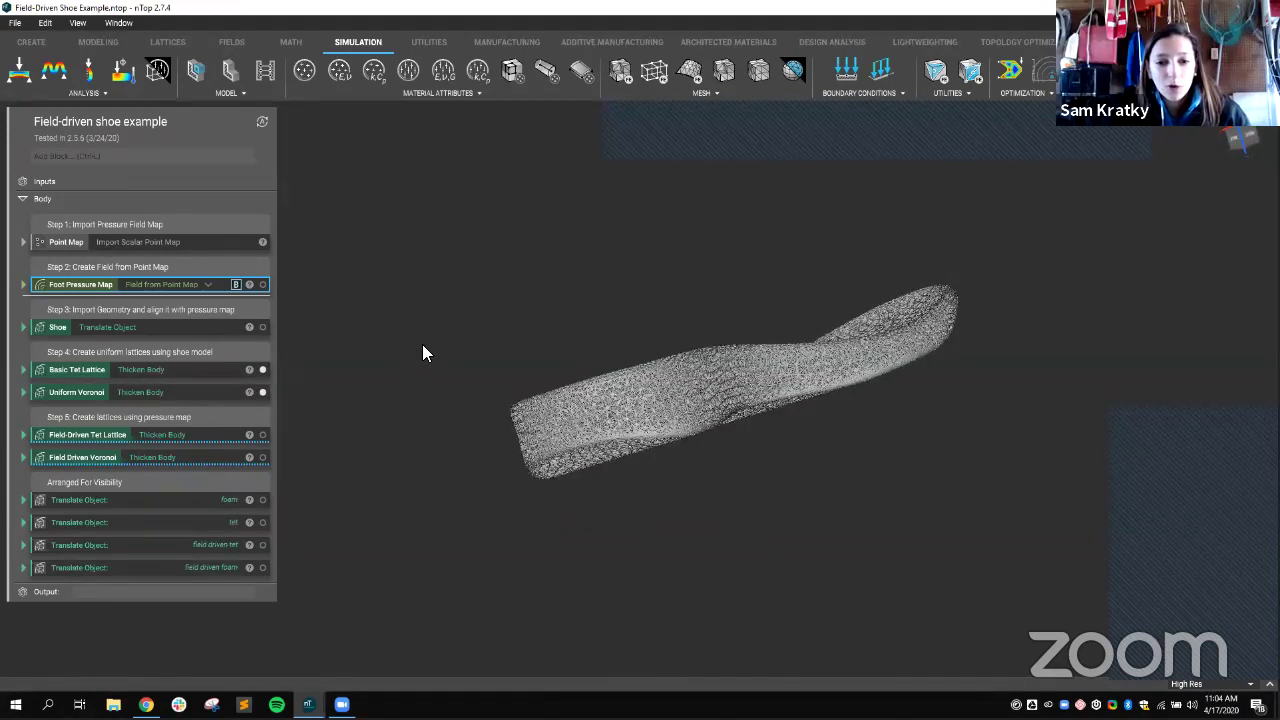
right_drag(422, 352, 563, 620)
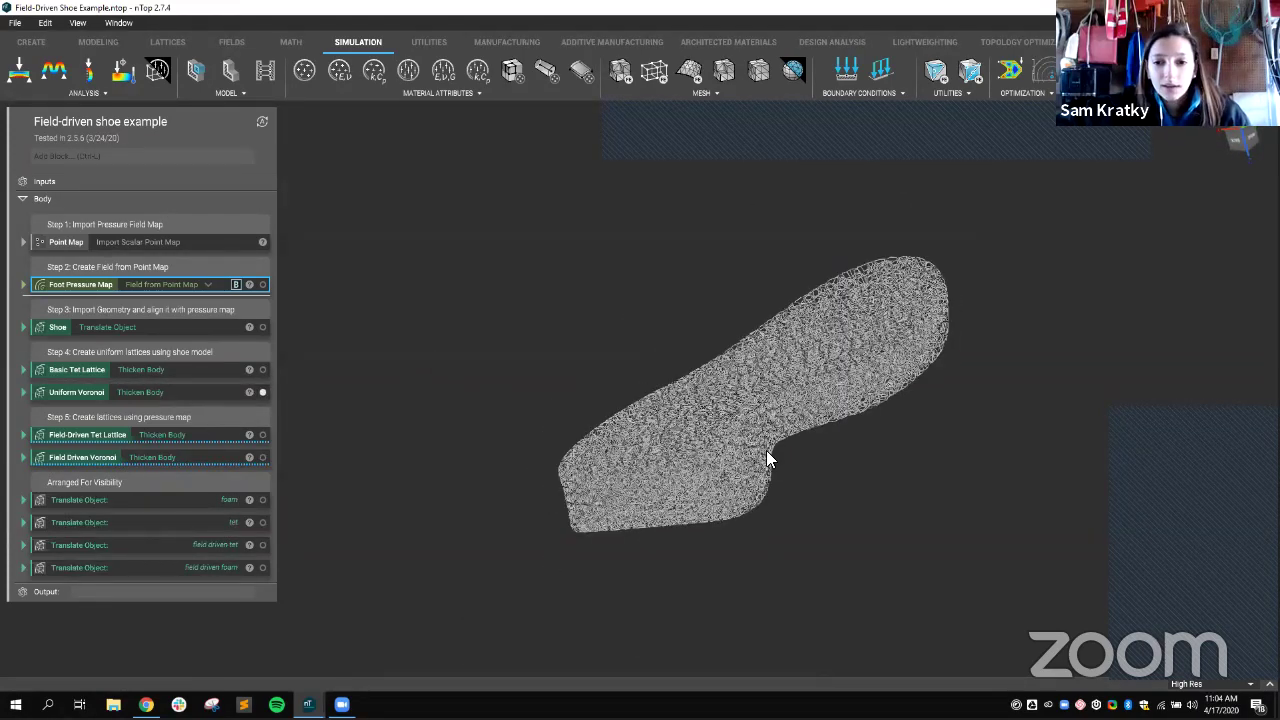
right_drag(766, 452, 495, 548)
scroll(500, 510, up, 3)
scroll(495, 520, down, 1)
scroll(489, 578, down, 1)
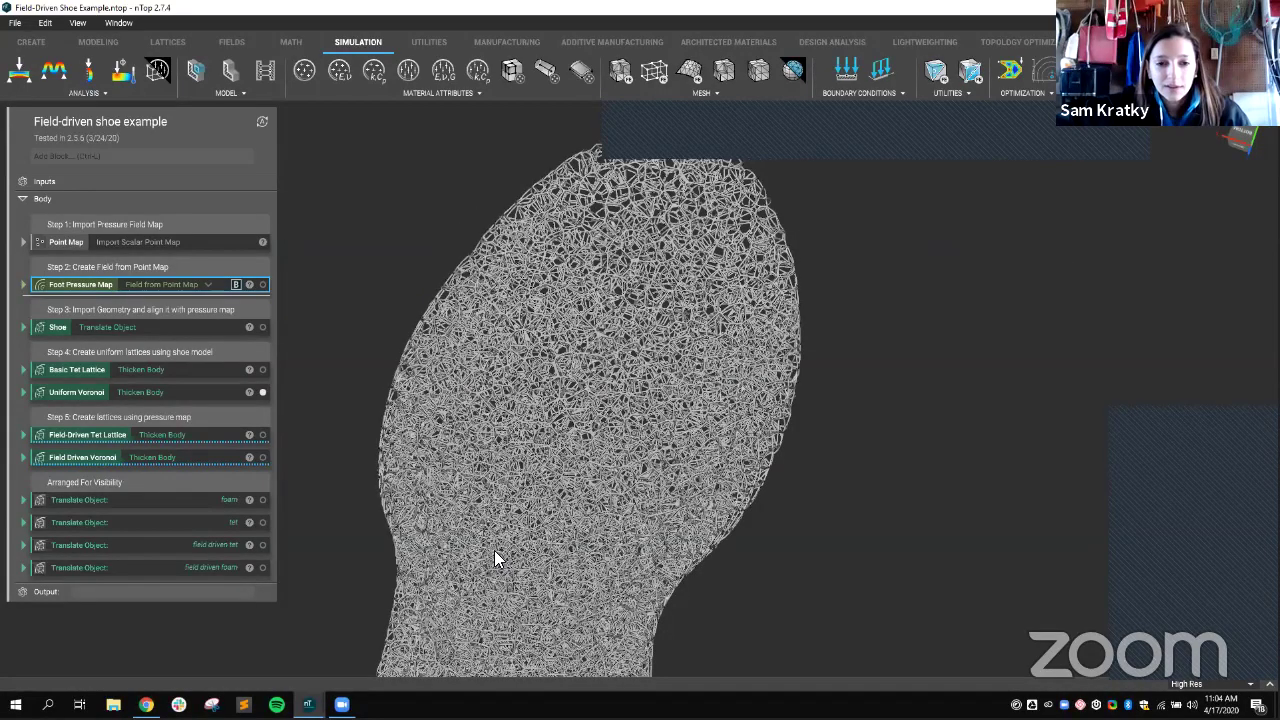
scroll(500, 552, up, 1)
scroll(530, 440, down, 2)
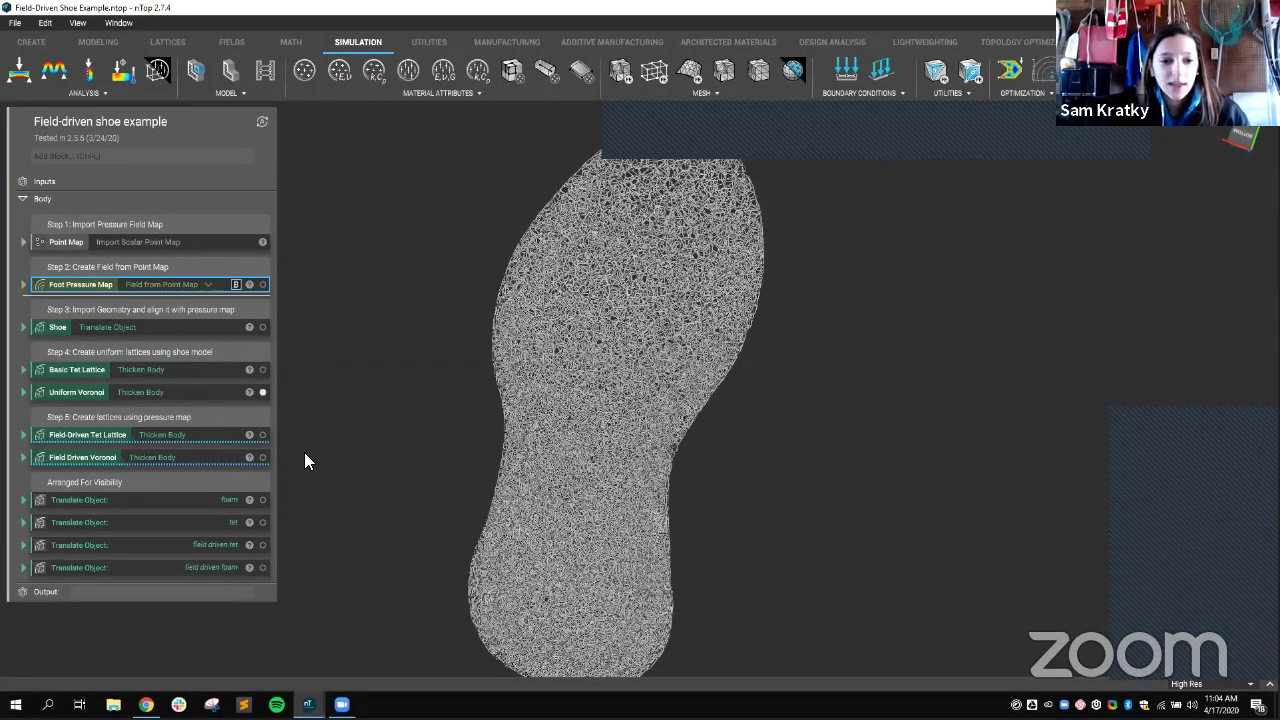
Step: Display the Field Driven Voronoi lattice and inspect its varying cell density
click(262, 392)
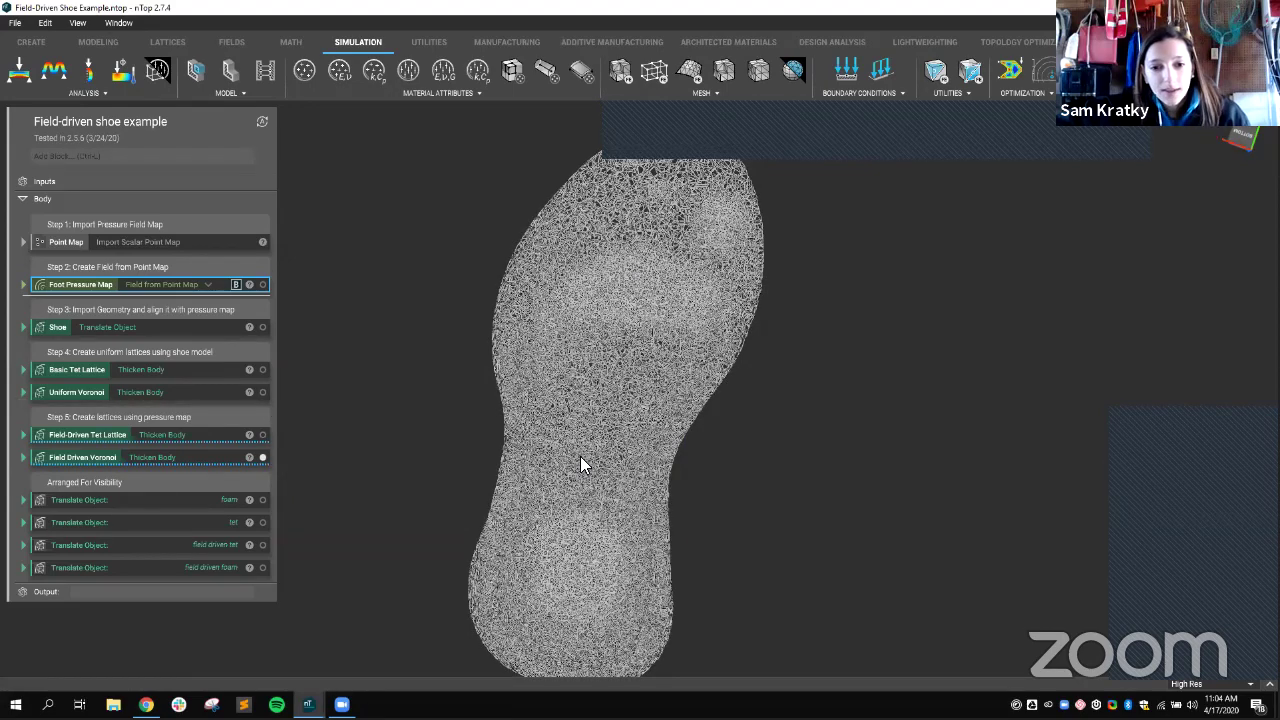
scroll(608, 432, up, 2)
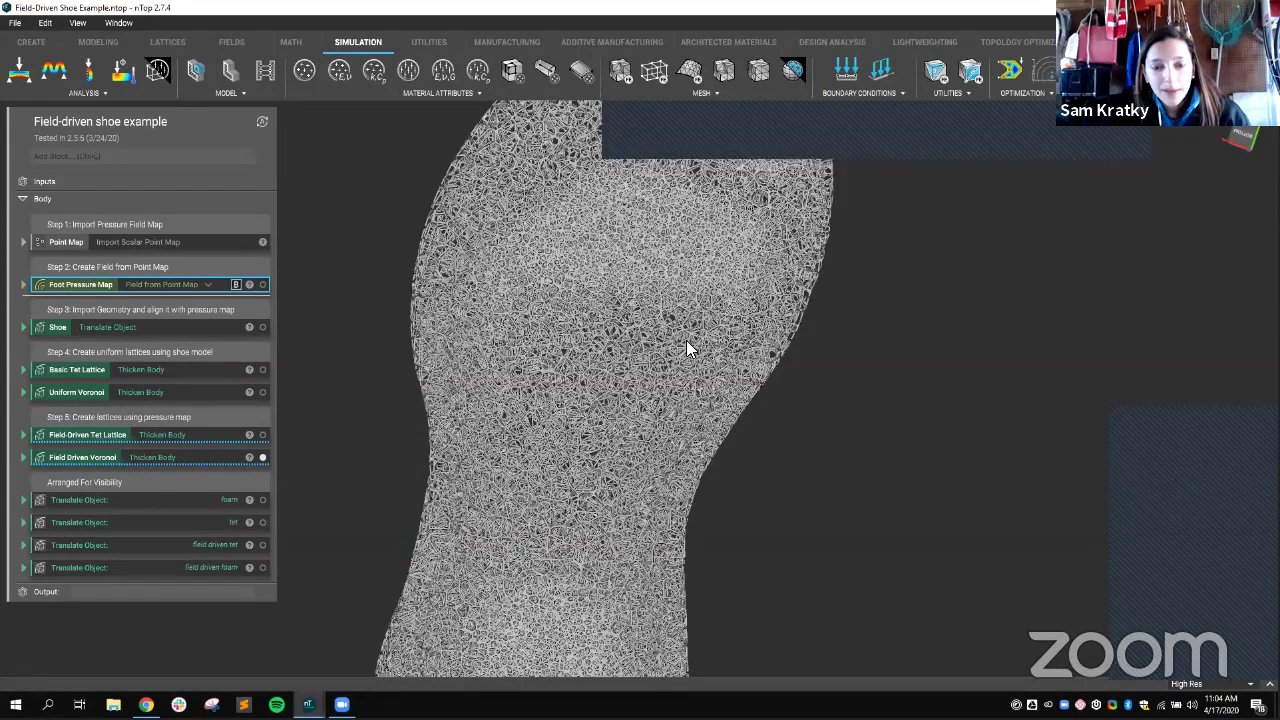
scroll(676, 289, up, 2)
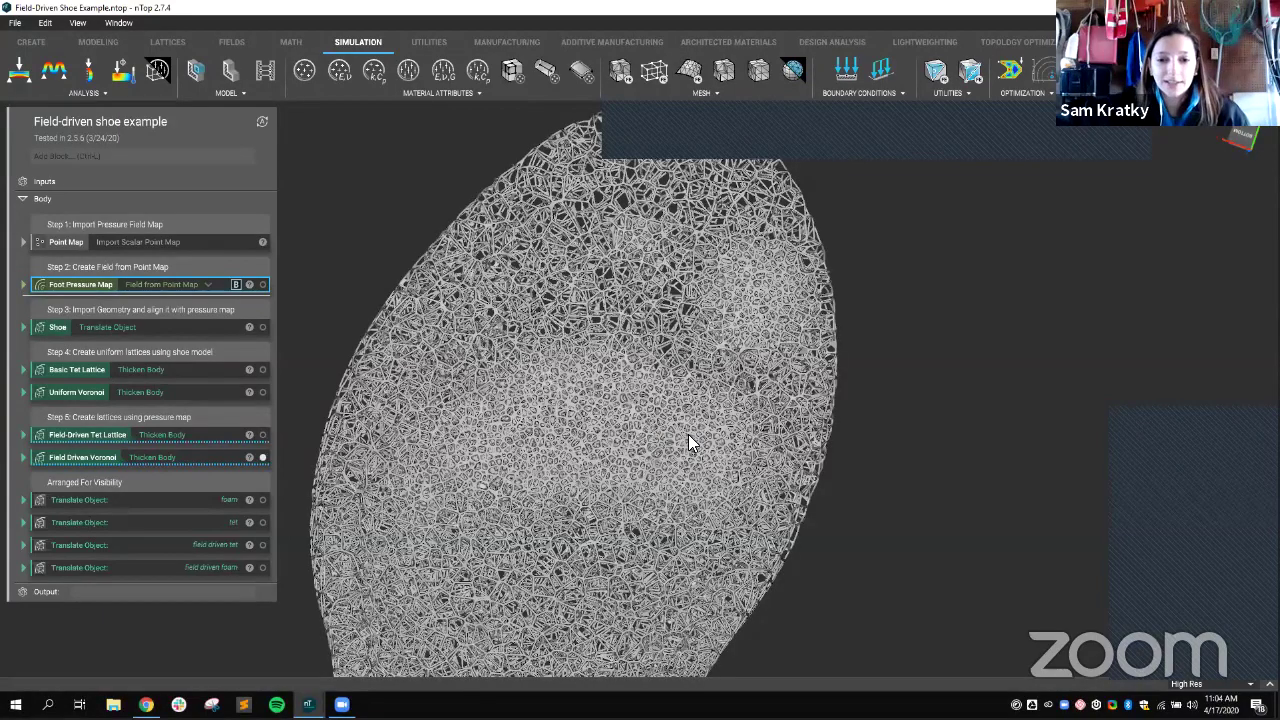
scroll(705, 438, up, 2)
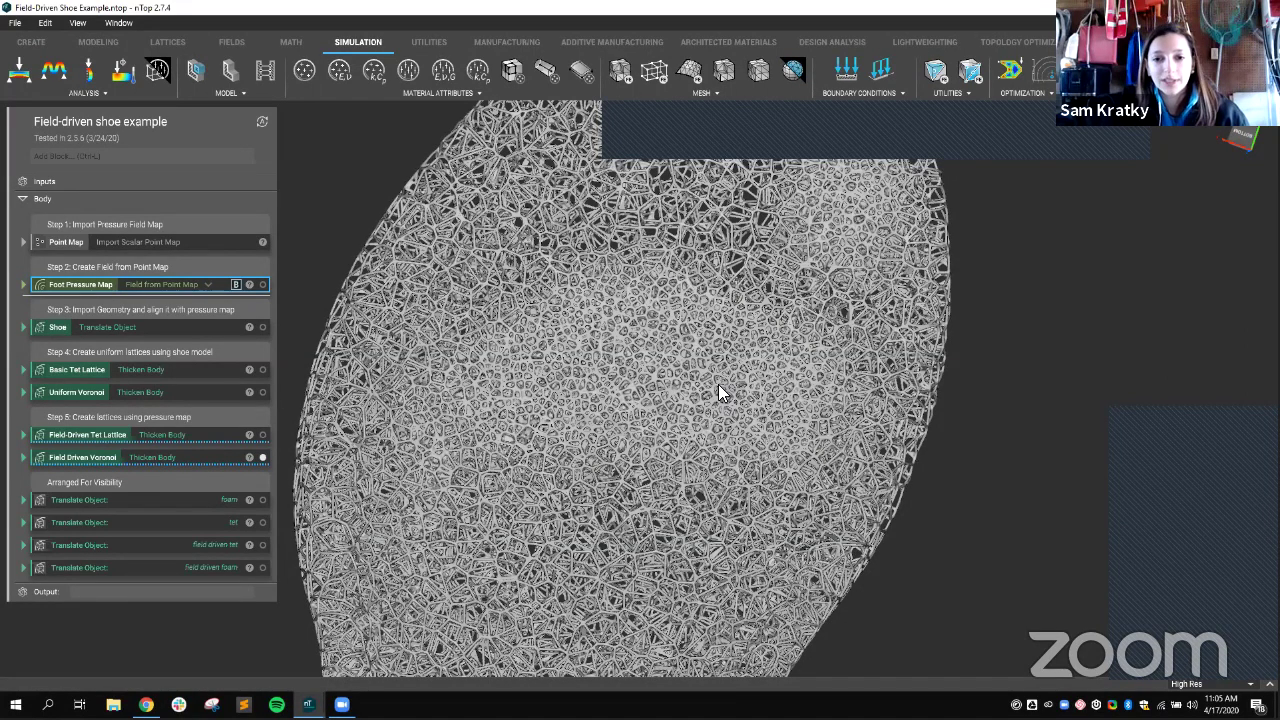
scroll(662, 398, down, 2)
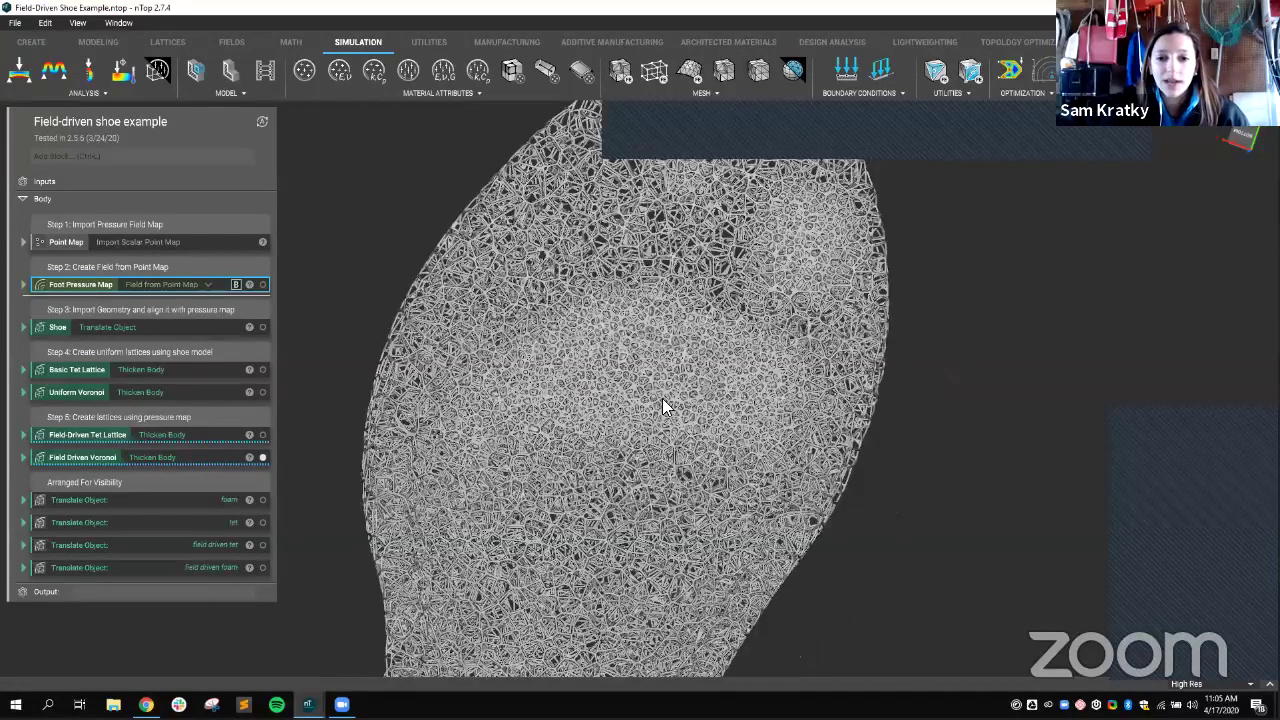
scroll(590, 335, down, 2)
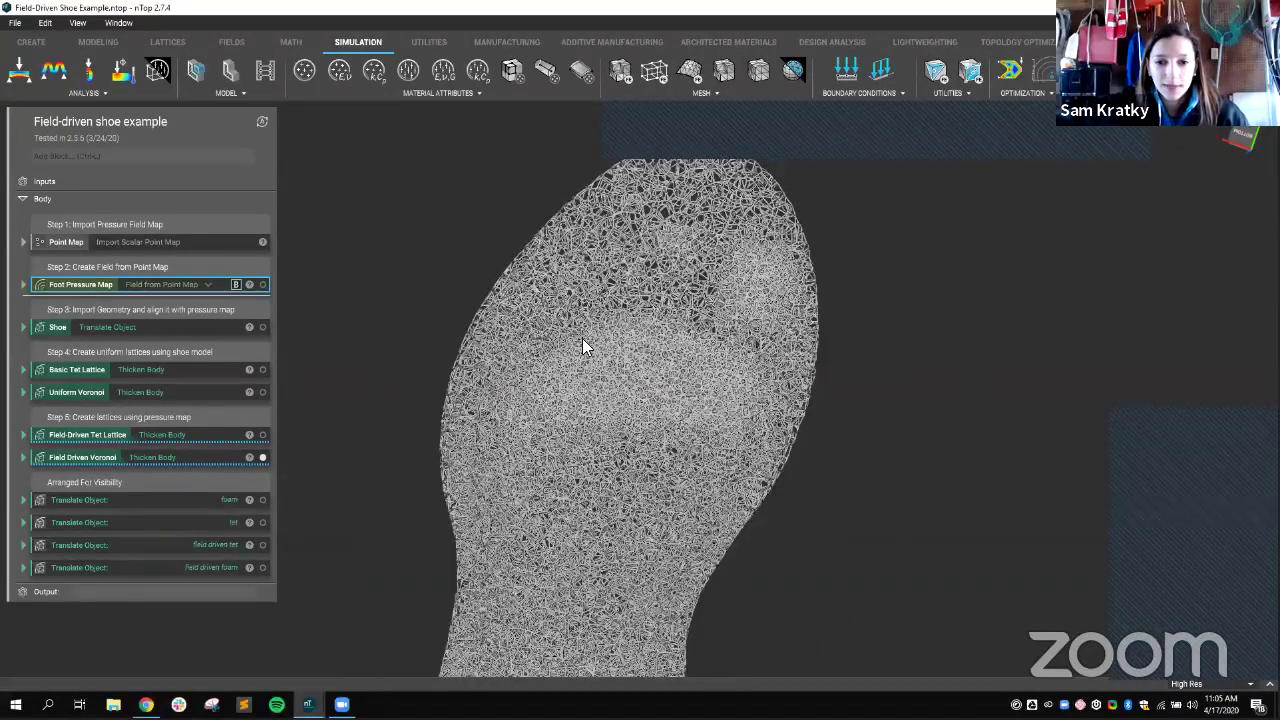
right_drag(594, 352, 566, 352)
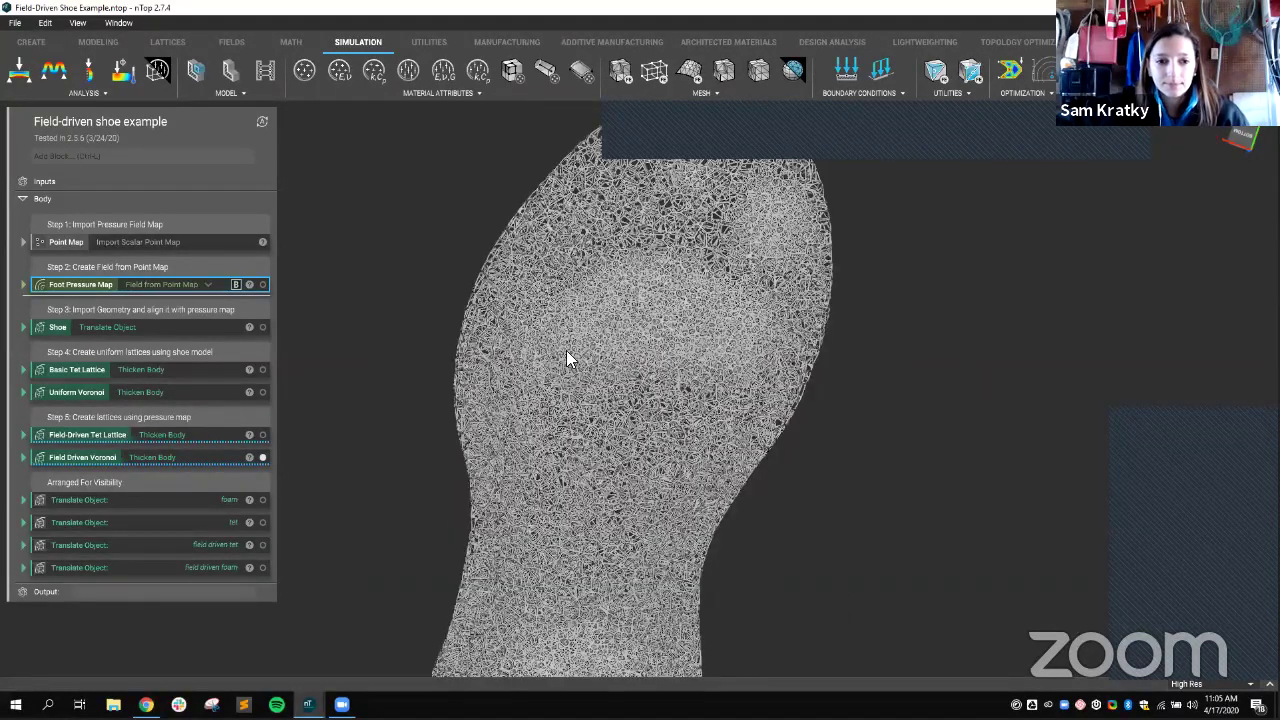
Step: Overlay the Field-Driven Tet Lattice on the Field Driven Voronoi and orbit around the sole
click(262, 457)
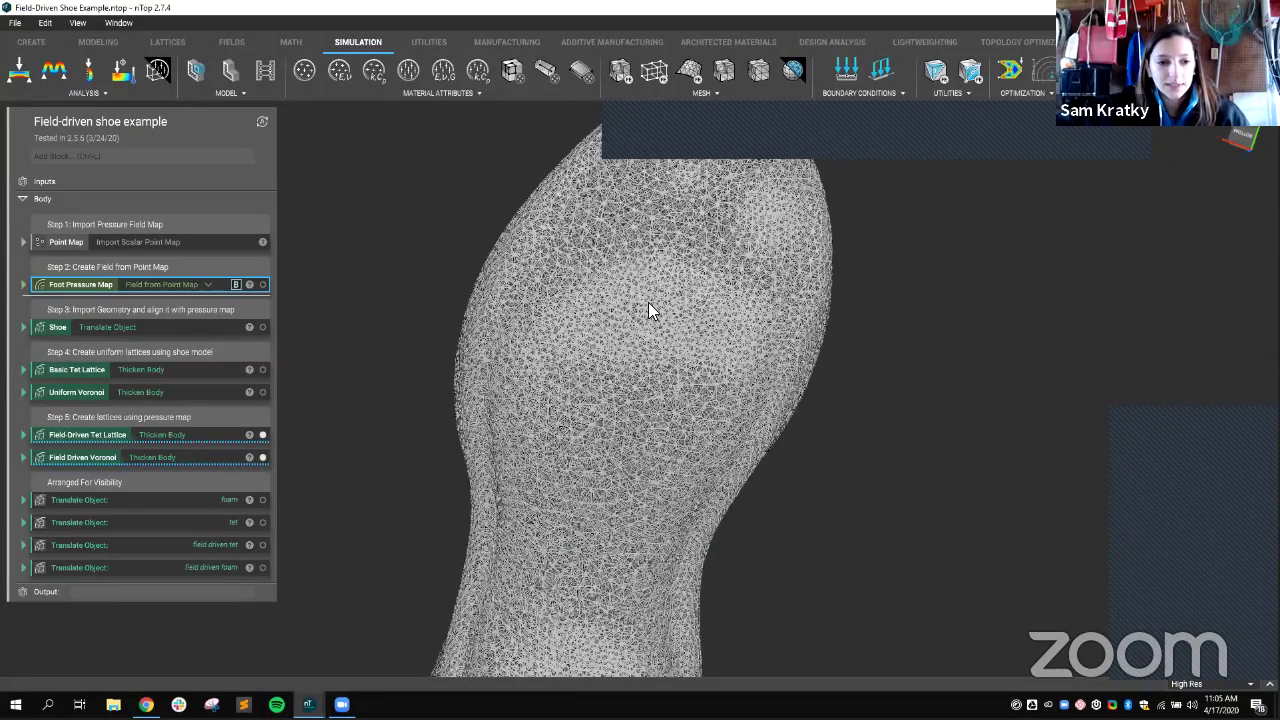
scroll(580, 445, up, 1)
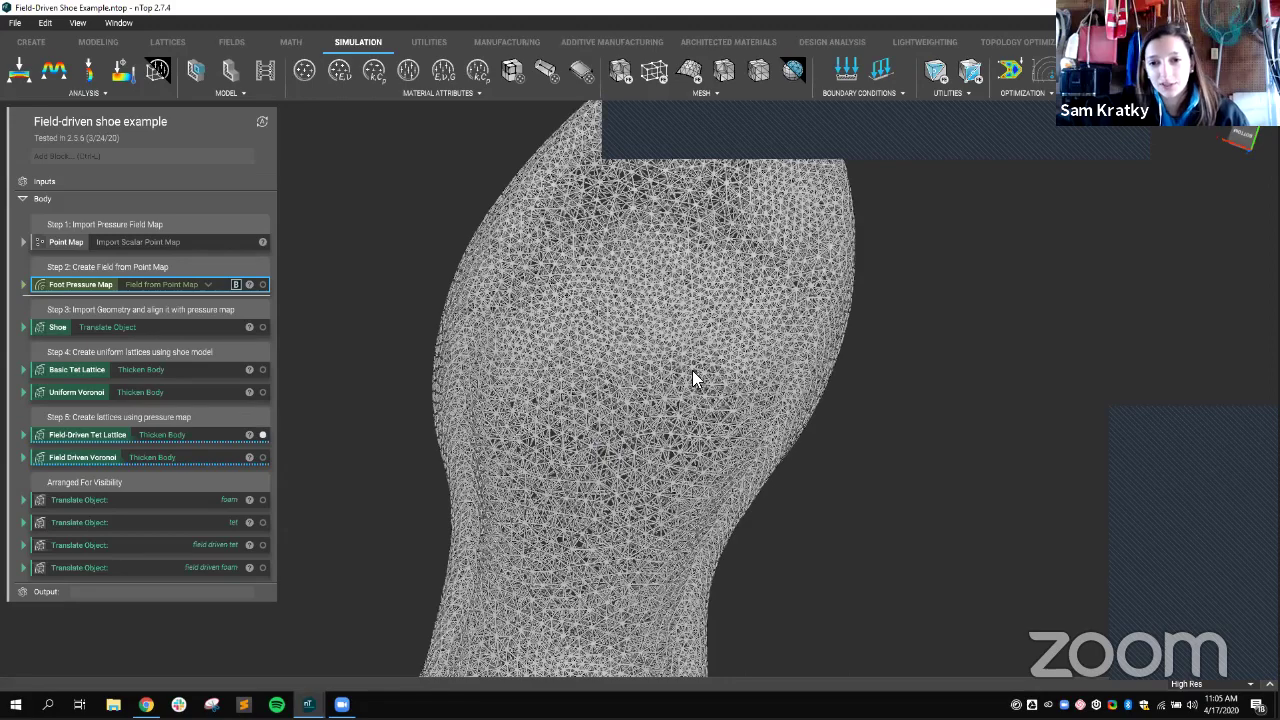
scroll(692, 370, up, 2)
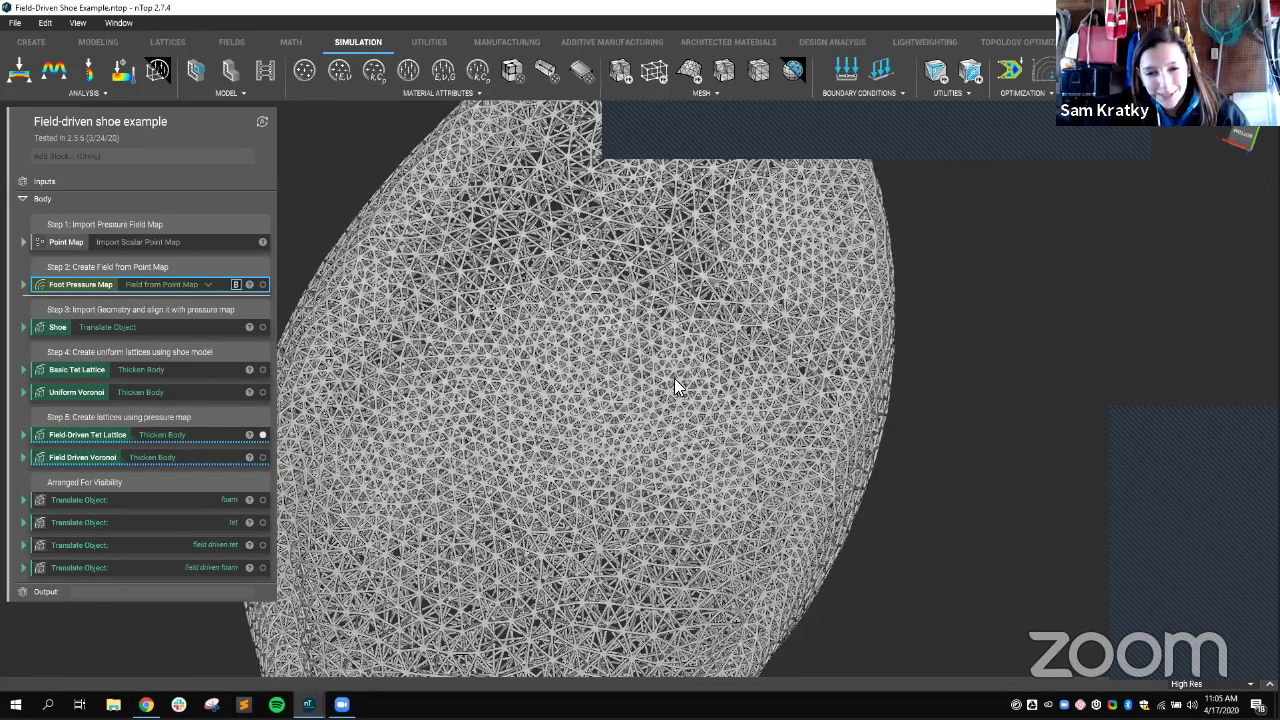
scroll(580, 388, up, 2)
scroll(708, 414, down, 4)
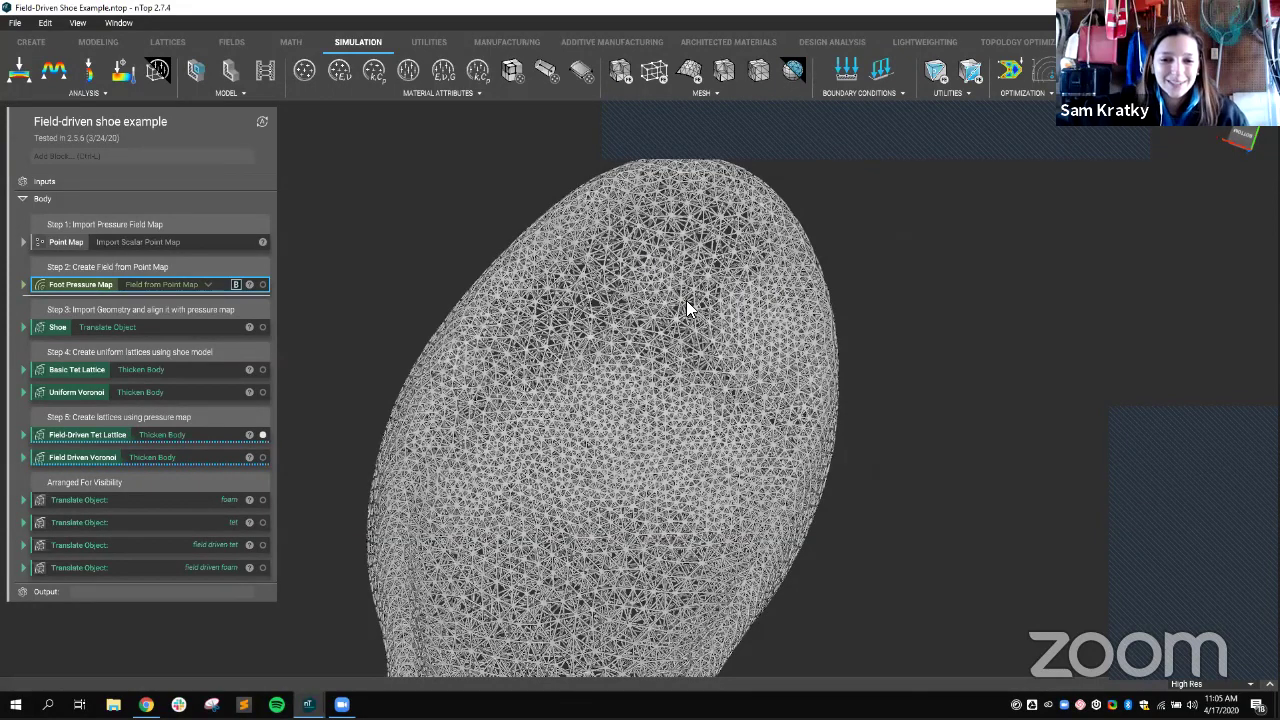
right_drag(664, 448, 568, 498)
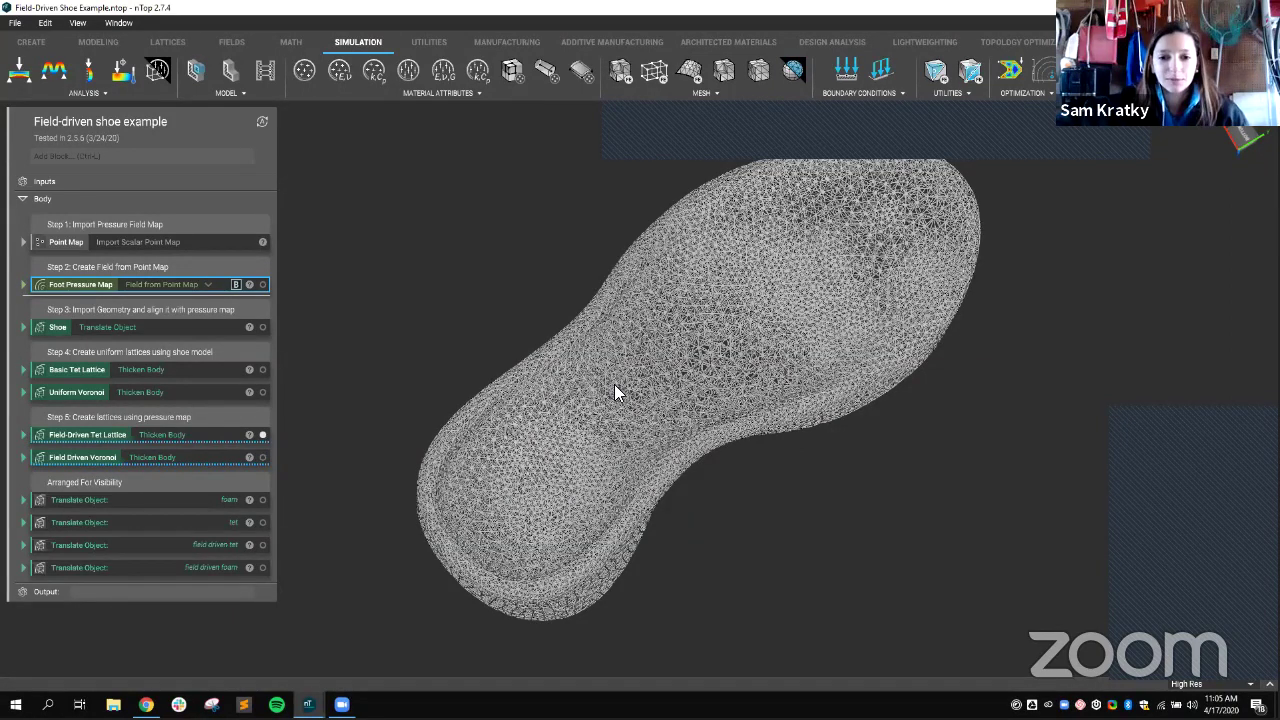
right_drag(612, 362, 639, 404)
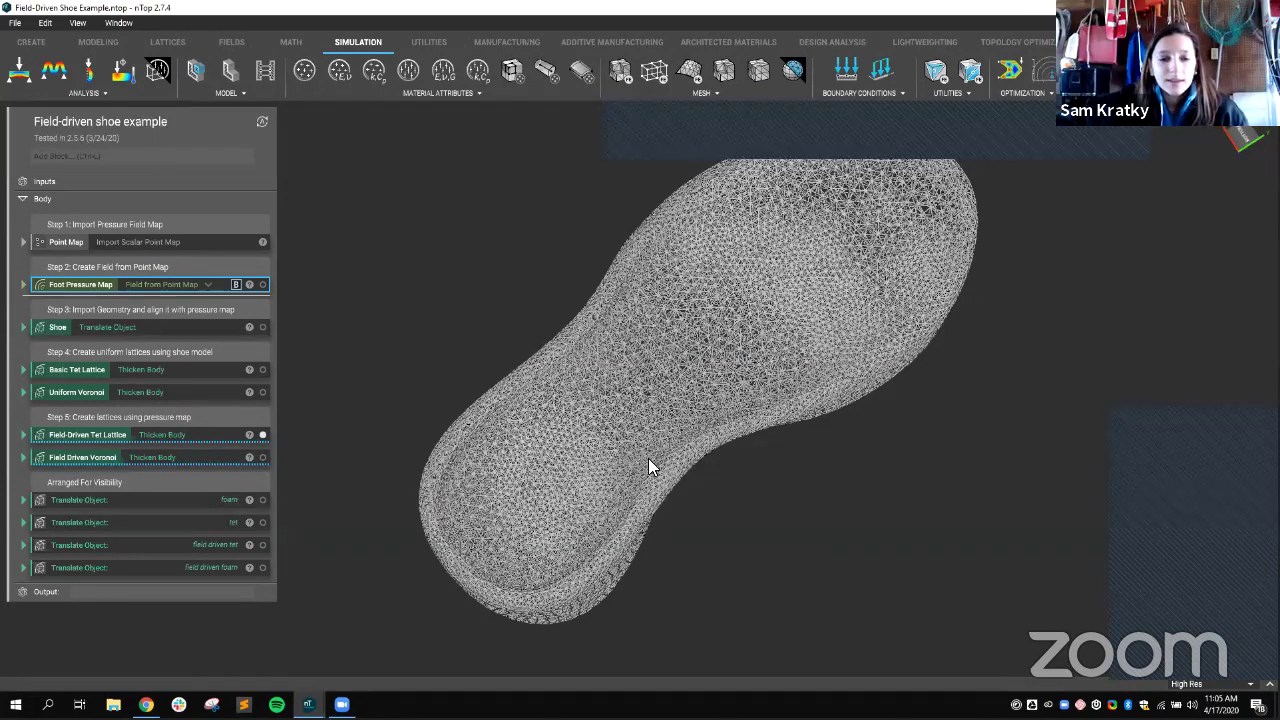
right_drag(643, 357, 513, 517)
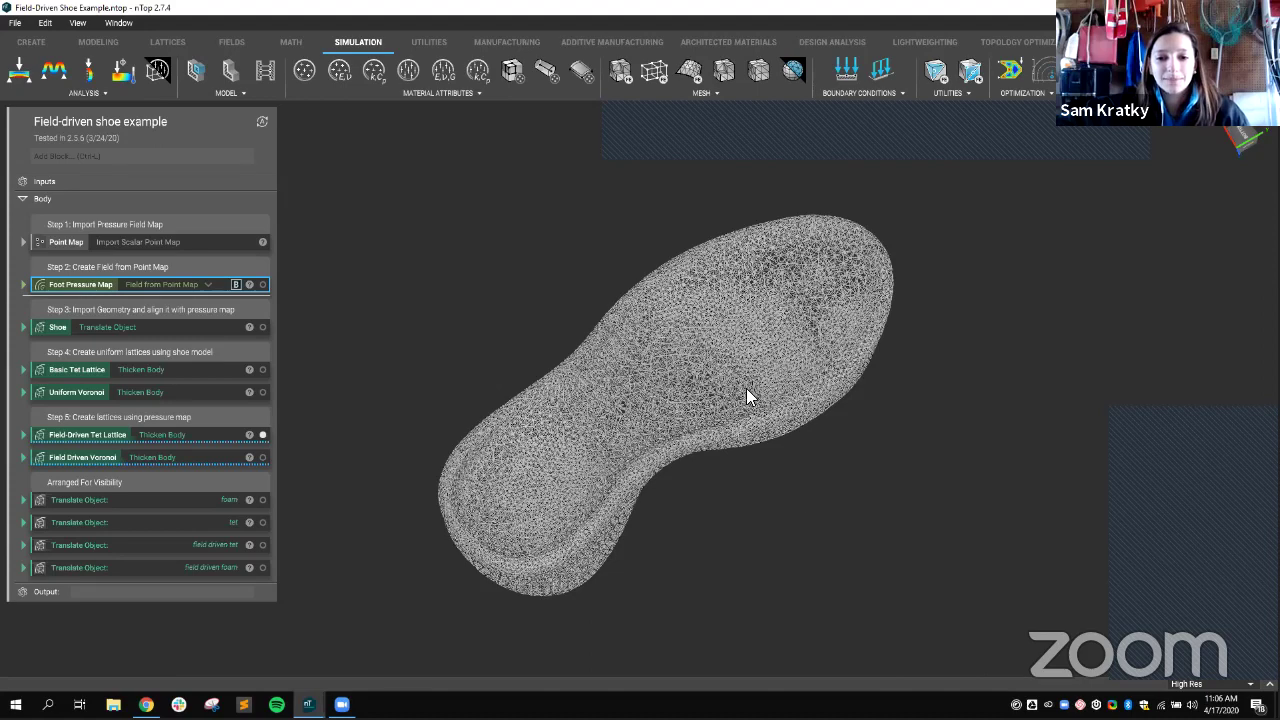
right_drag(756, 366, 800, 412)
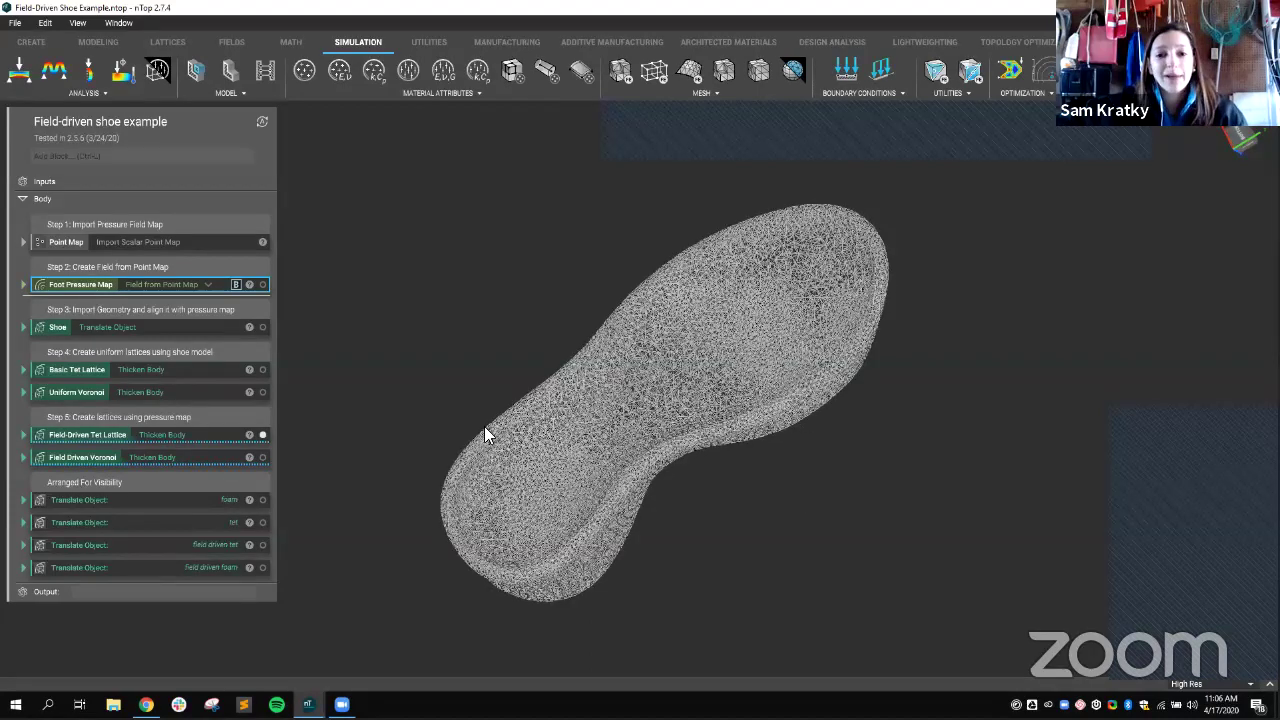
right_drag(485, 428, 460, 490)
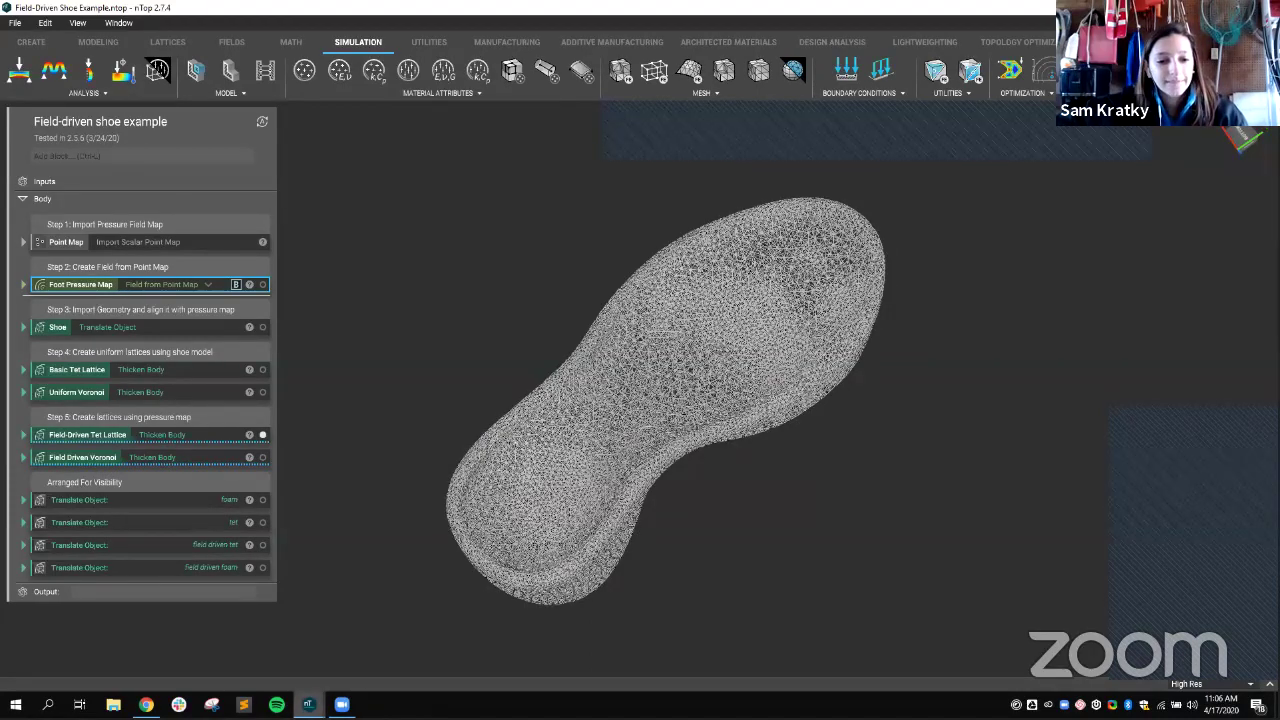
Step: Switch to the Midsole Texture Demo notebook and orbit around the midsole
mouse_move(308, 704)
key(alt+Tab)
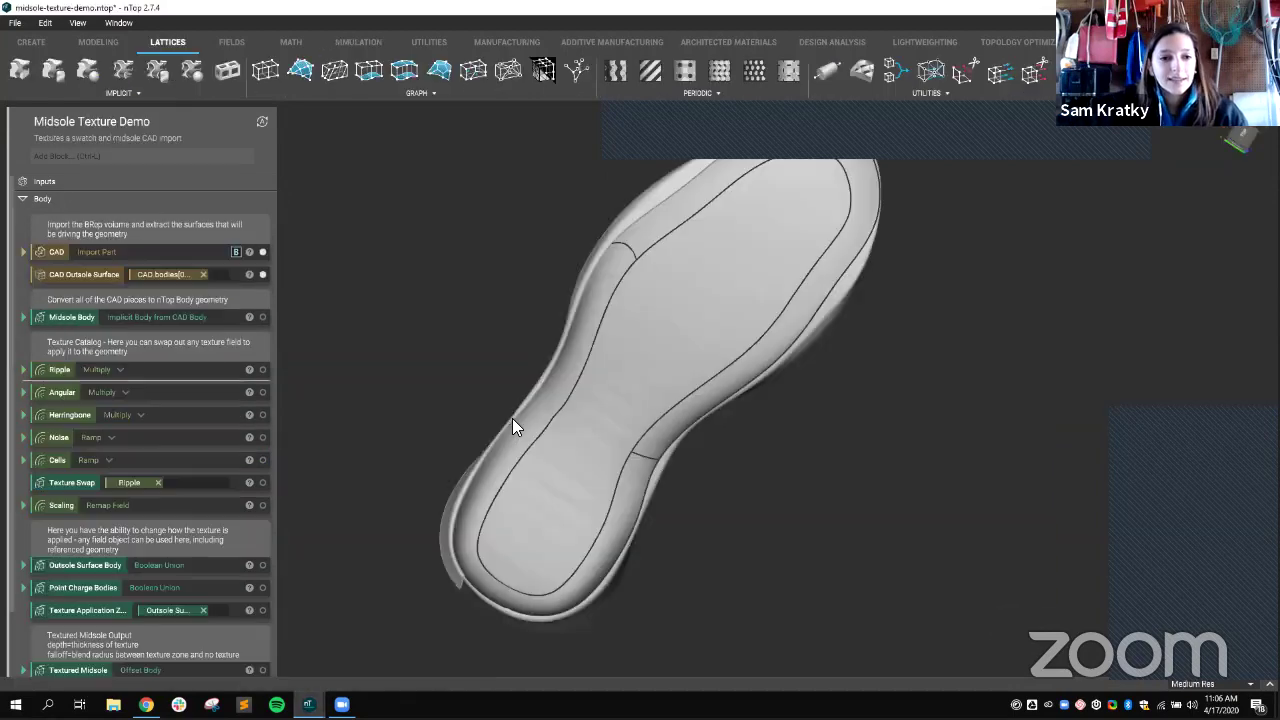
right_drag(605, 636, 640, 598)
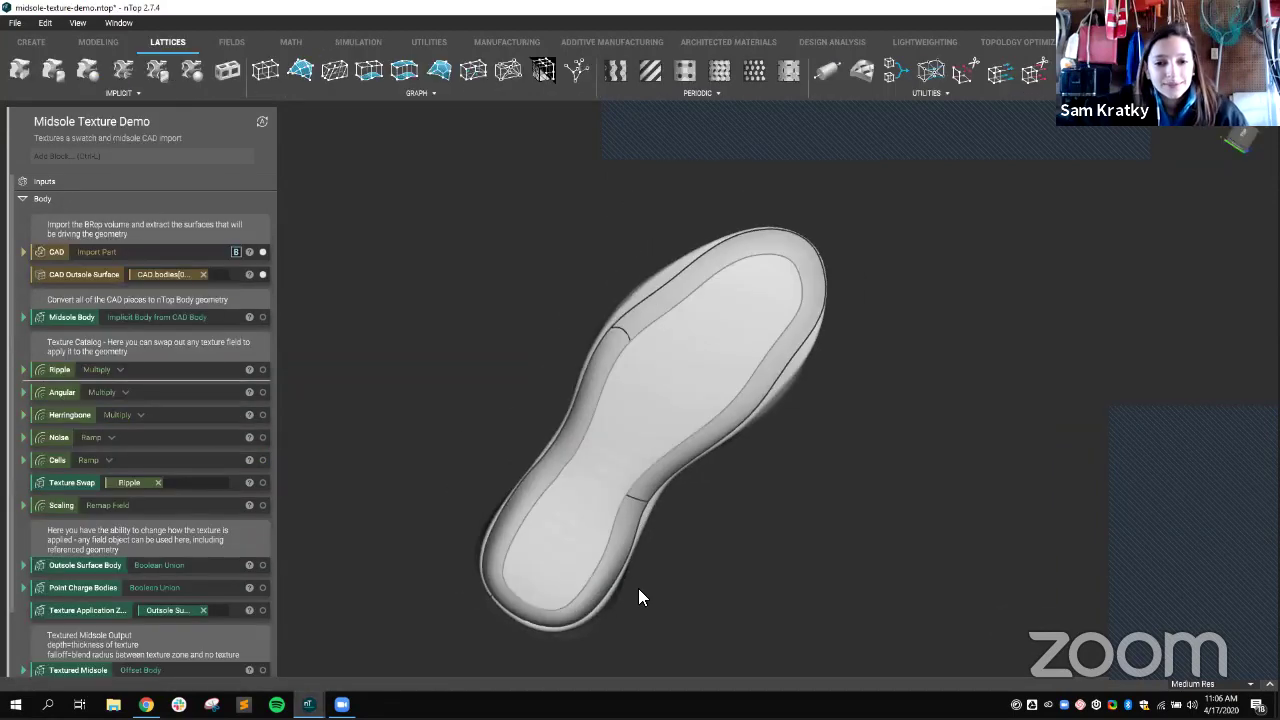
right_drag(566, 561, 652, 557)
right_drag(614, 392, 663, 507)
right_drag(714, 388, 681, 322)
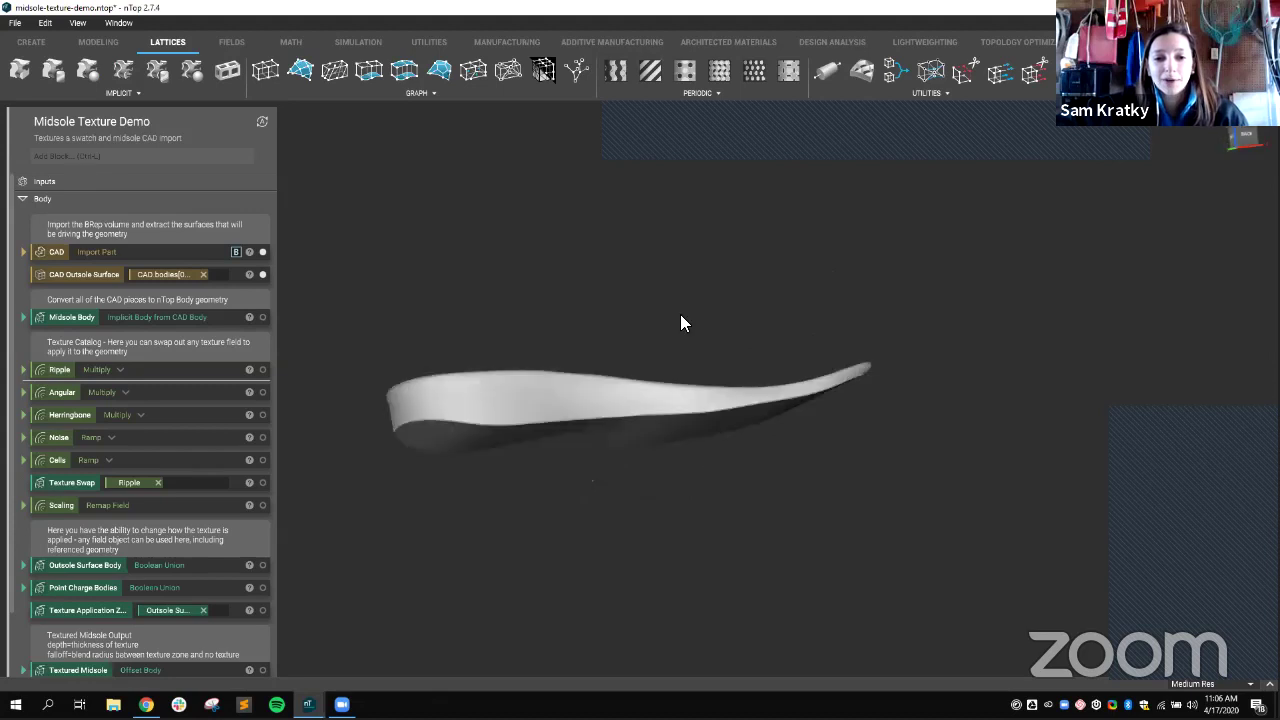
right_drag(496, 188, 624, 136)
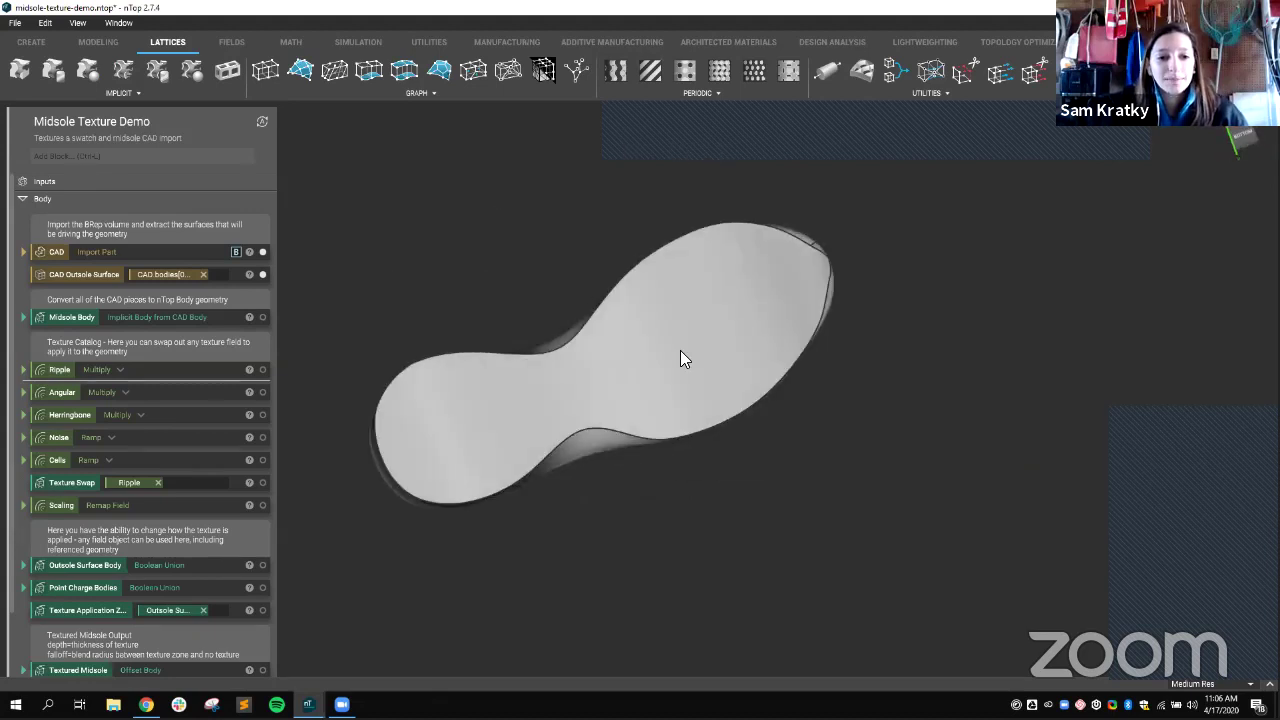
Step: Highlight and hide the CAD Outsole Surface, then preview the Ripple texture field
click(679, 311)
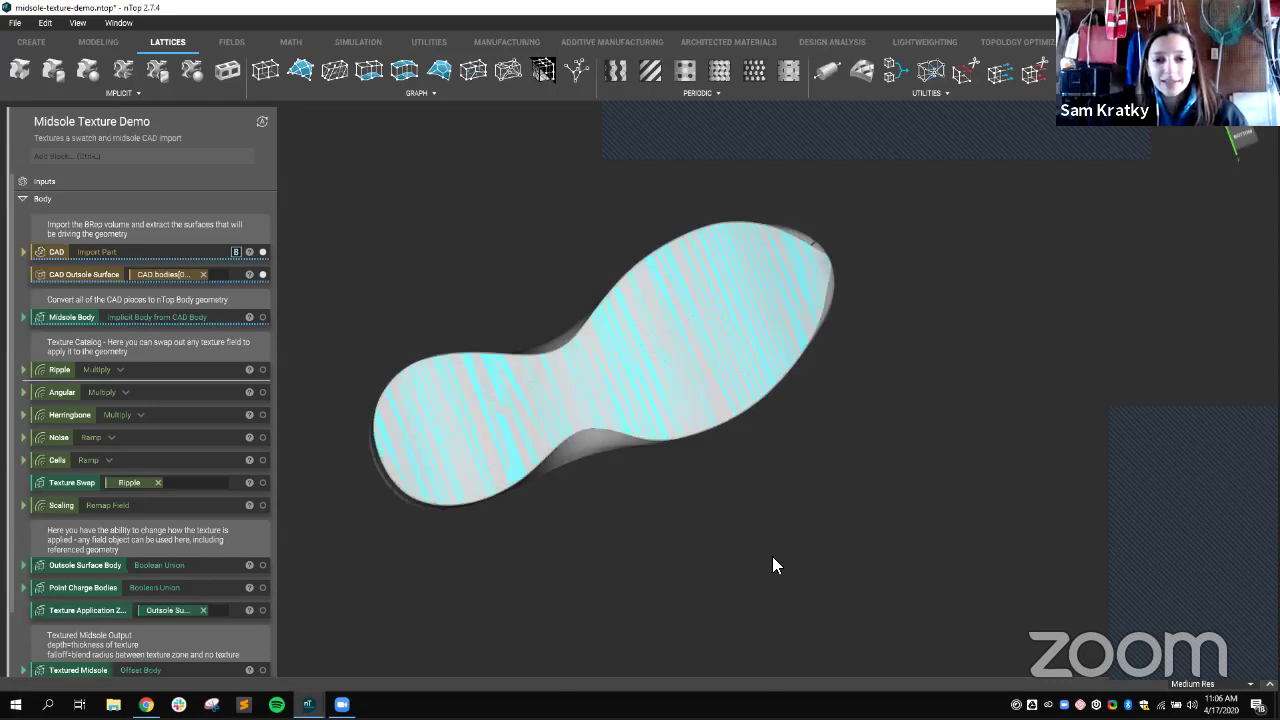
right_drag(771, 560, 738, 366)
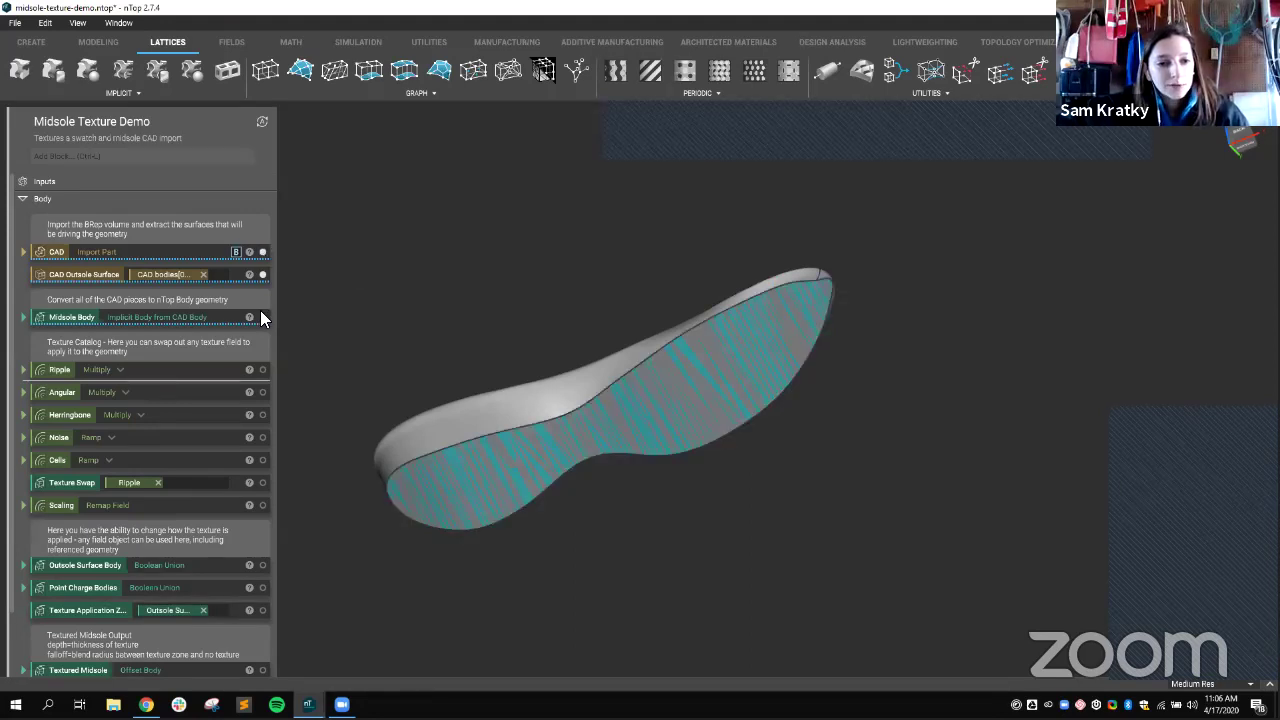
click(263, 275)
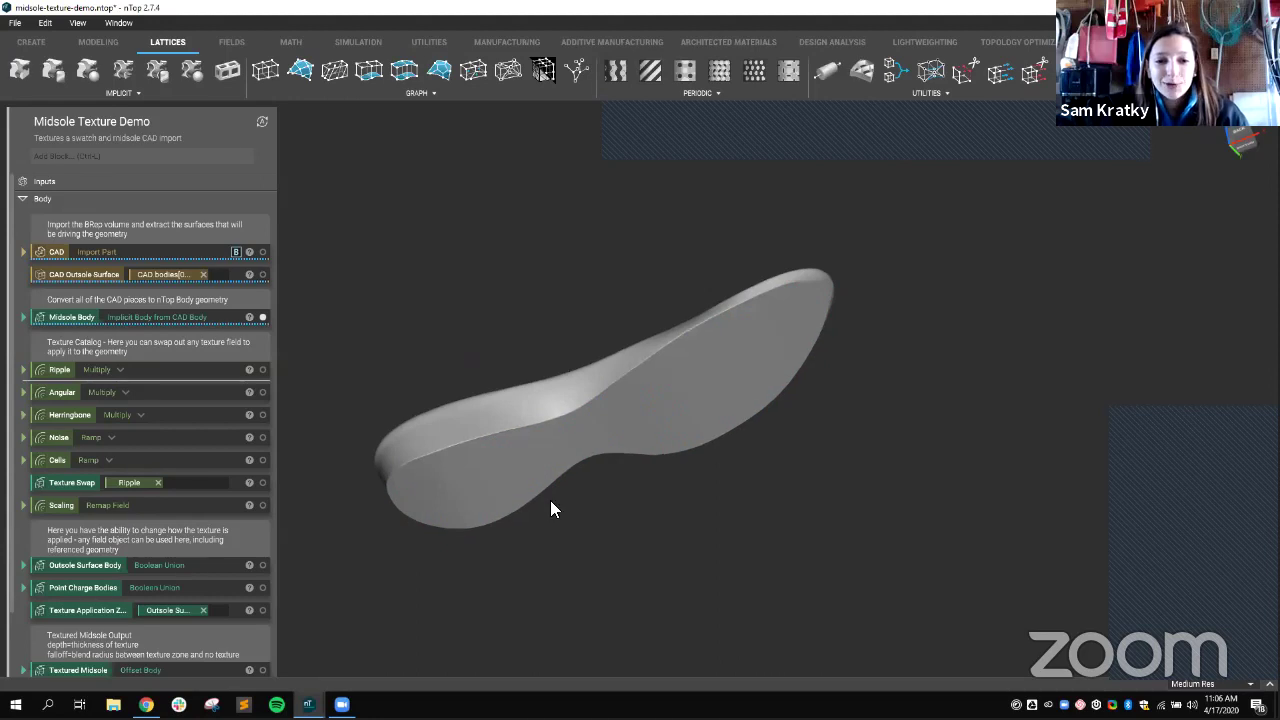
right_drag(550, 509, 623, 694)
right_drag(566, 583, 598, 544)
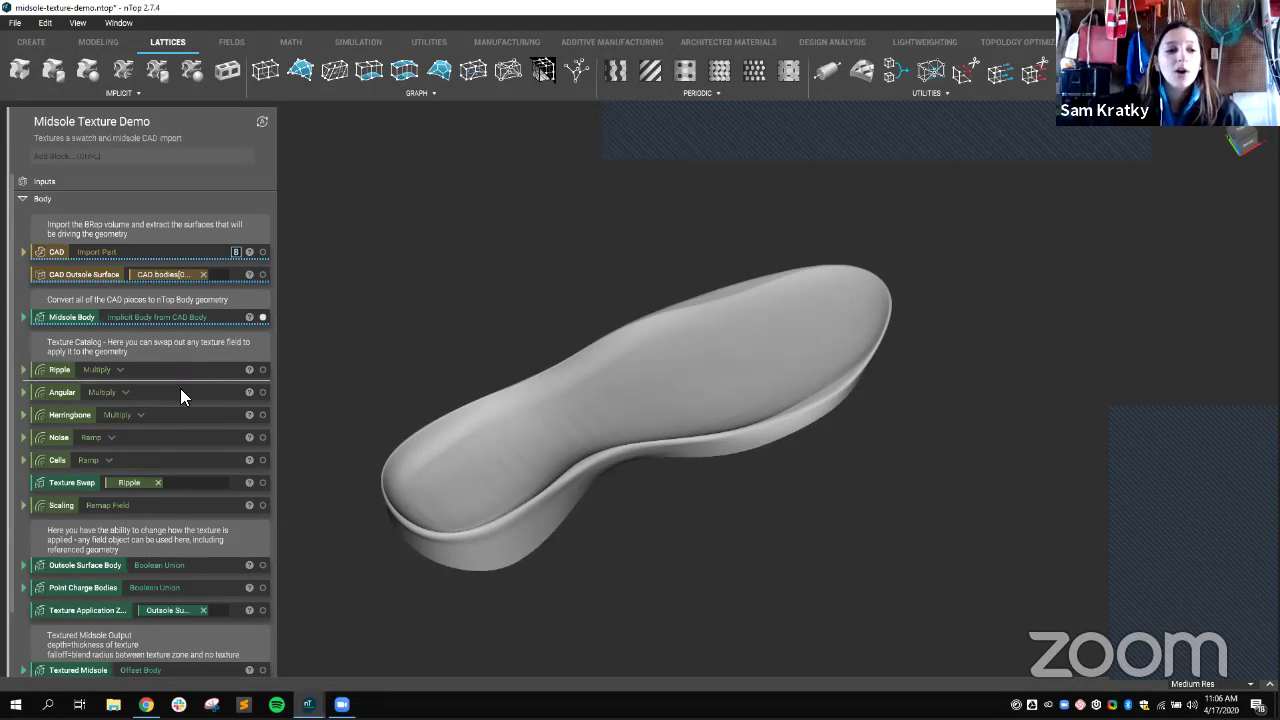
drag(181, 397, 181, 397)
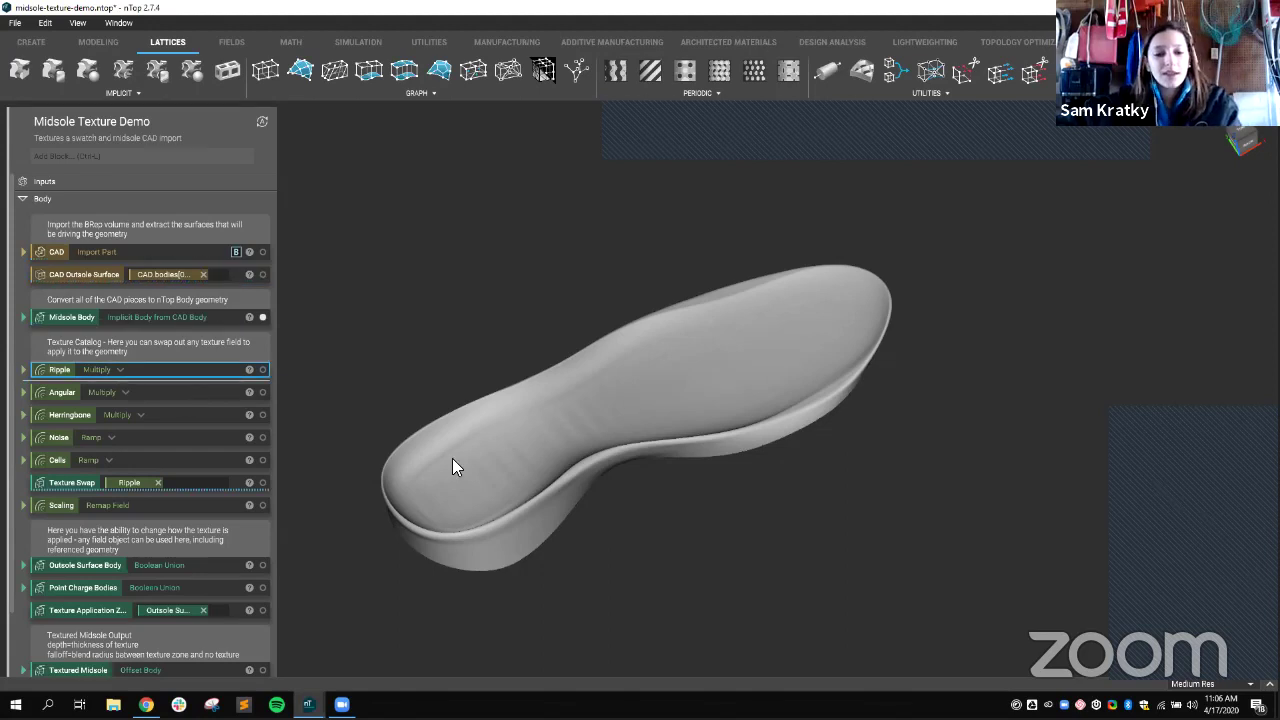
right_drag(533, 522, 566, 403)
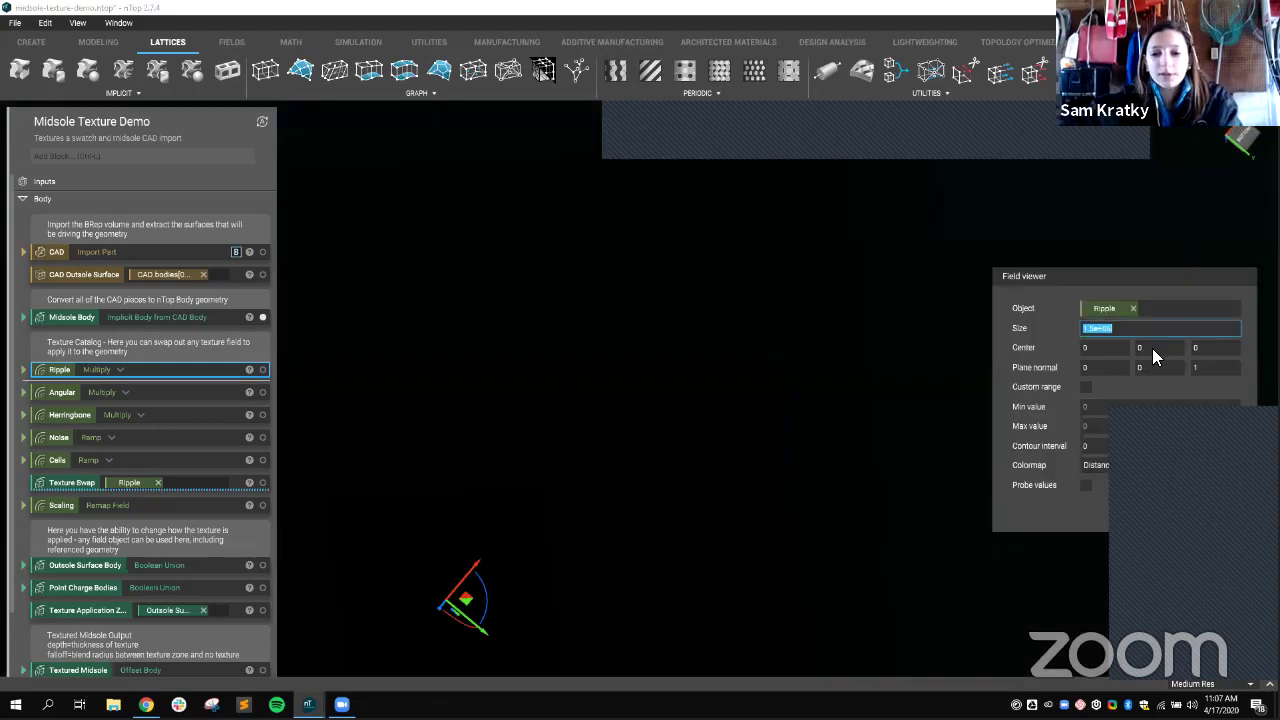
text(100)
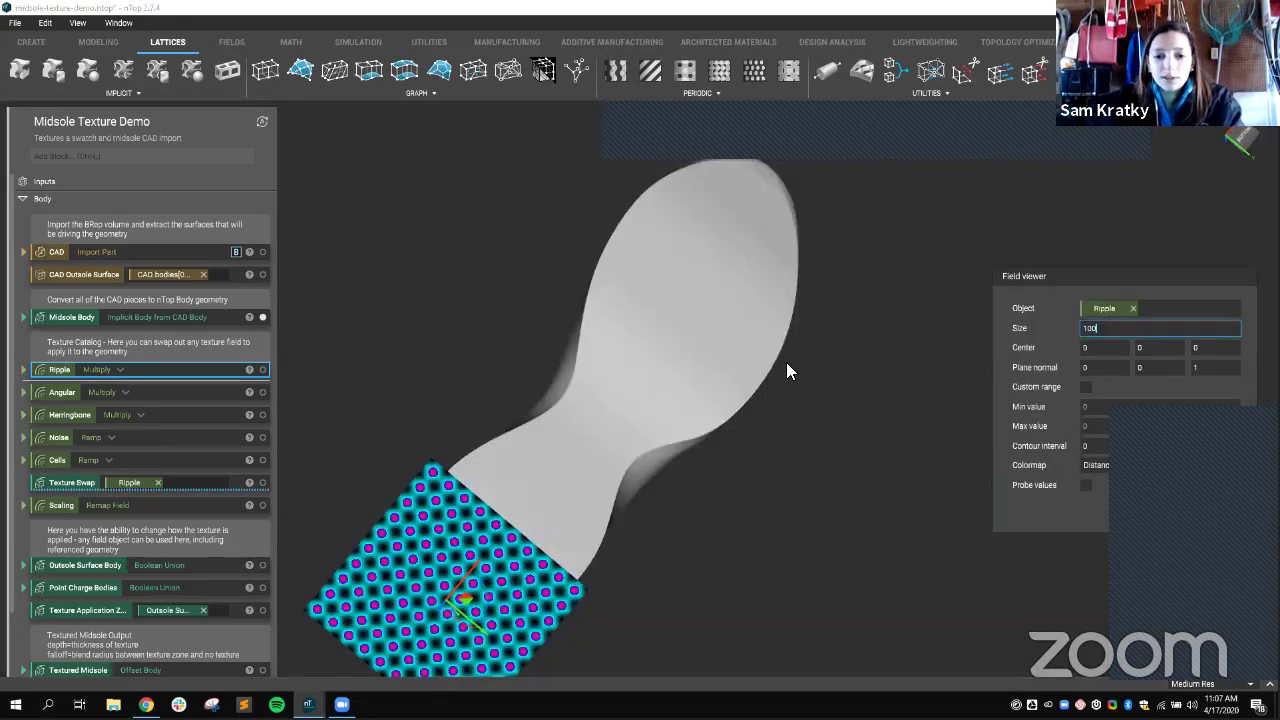
text(0)
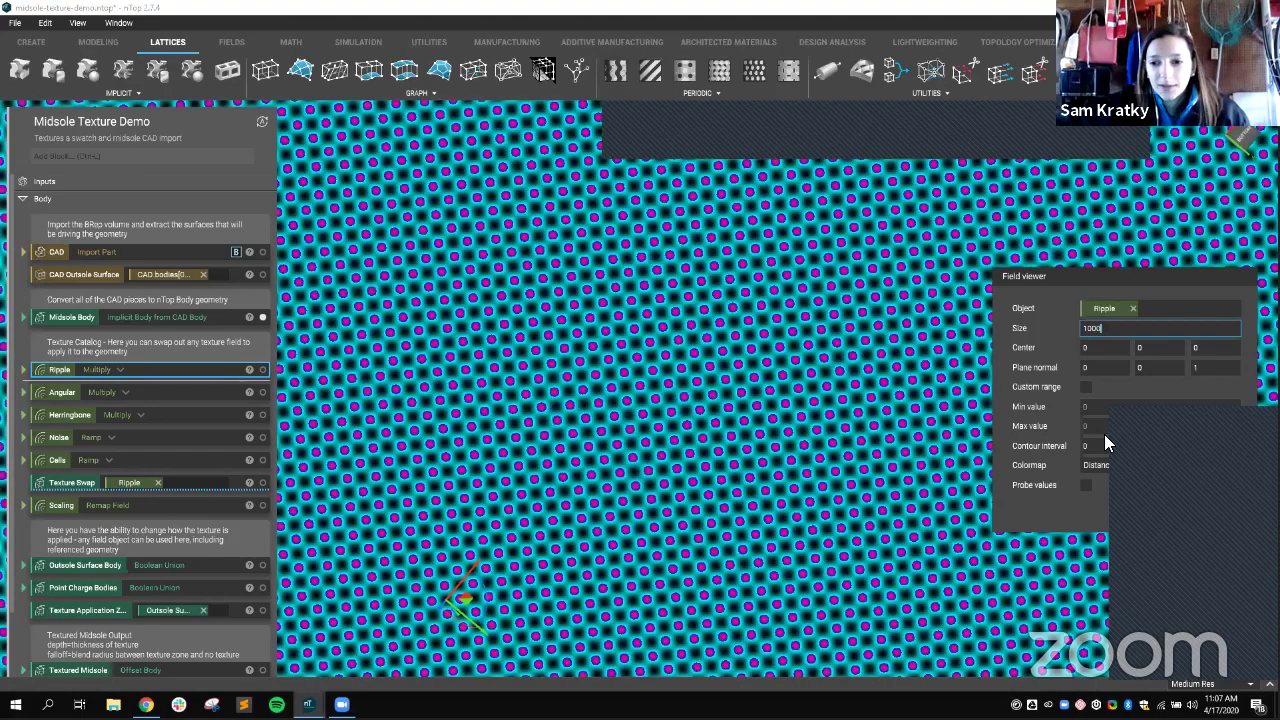
click(544, 476)
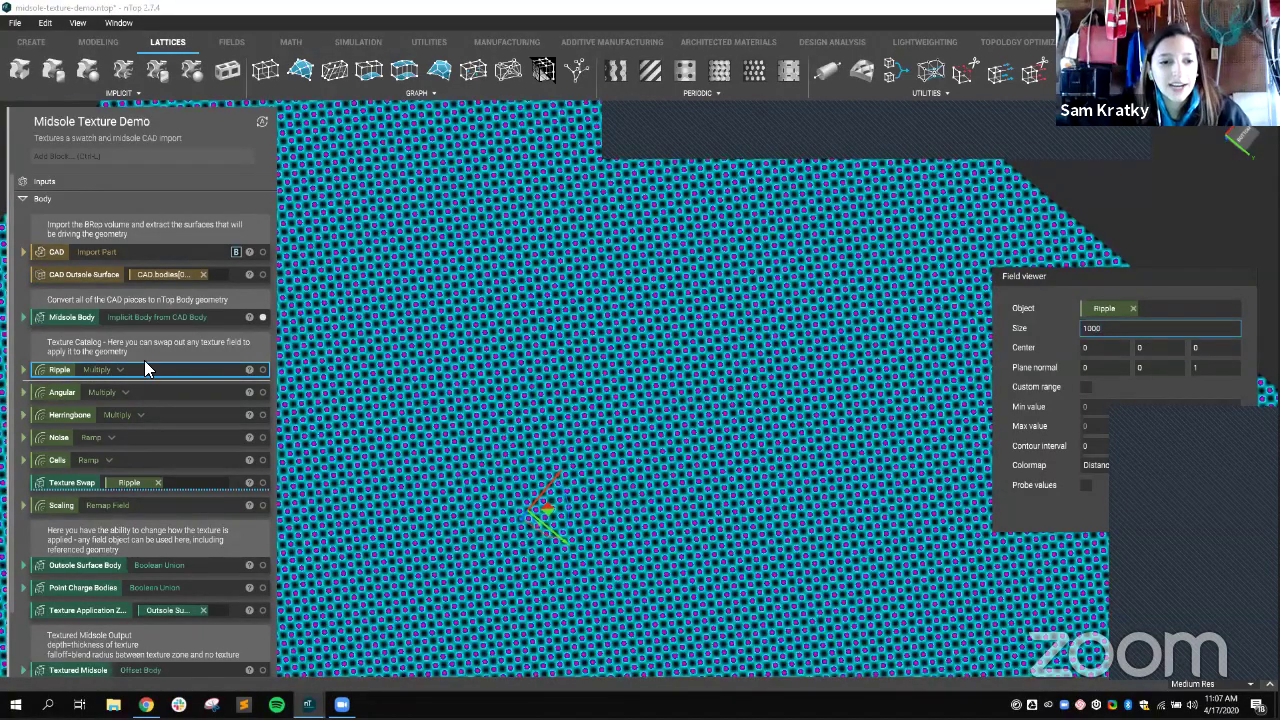
click(132, 369)
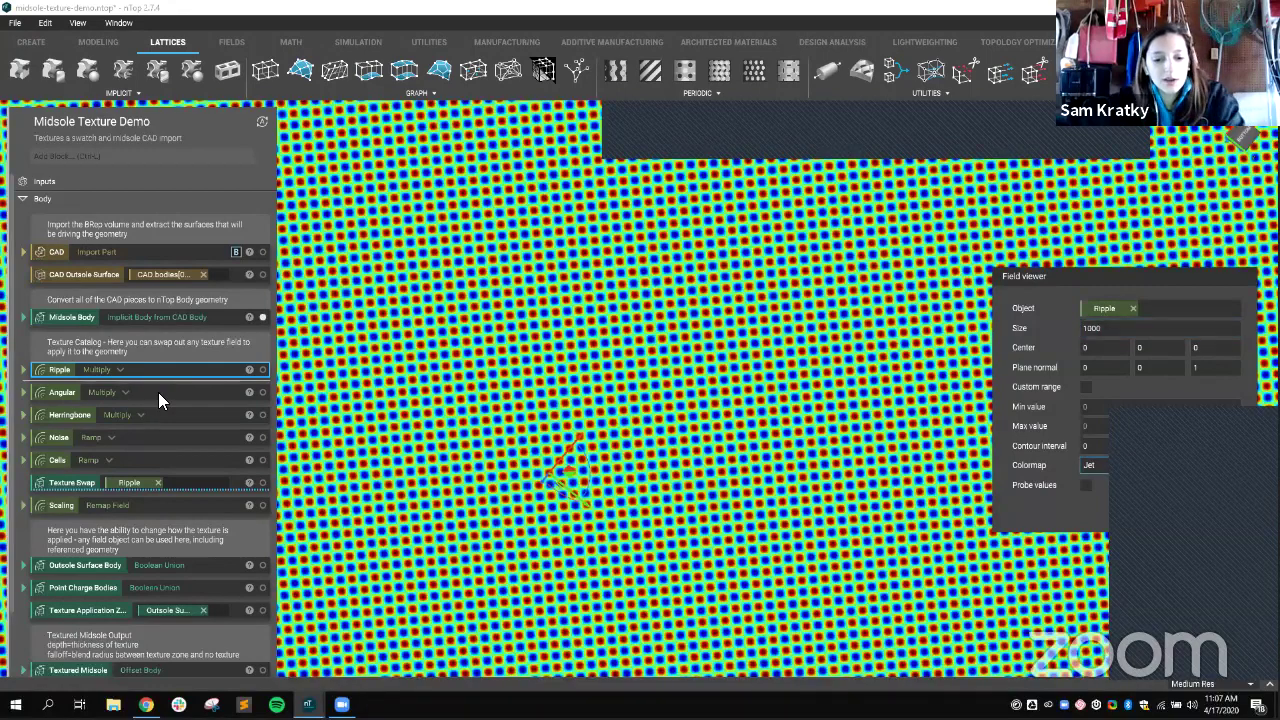
click(158, 394)
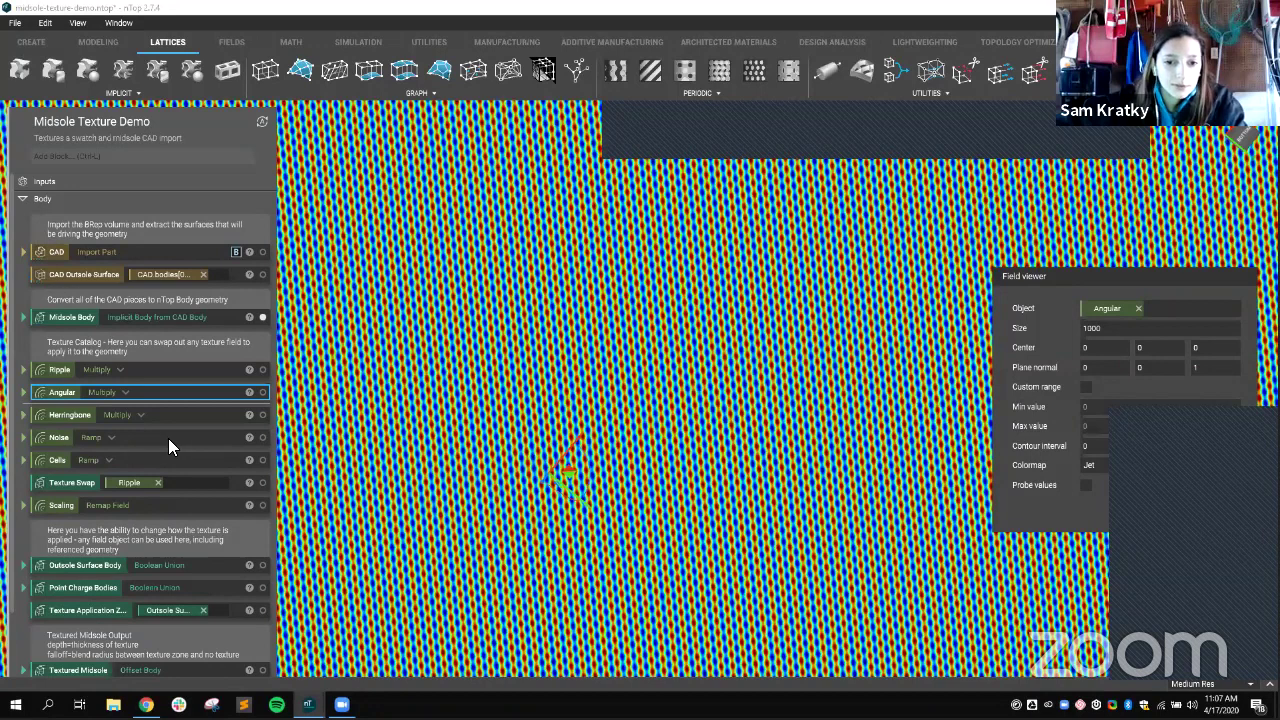
key(Down)
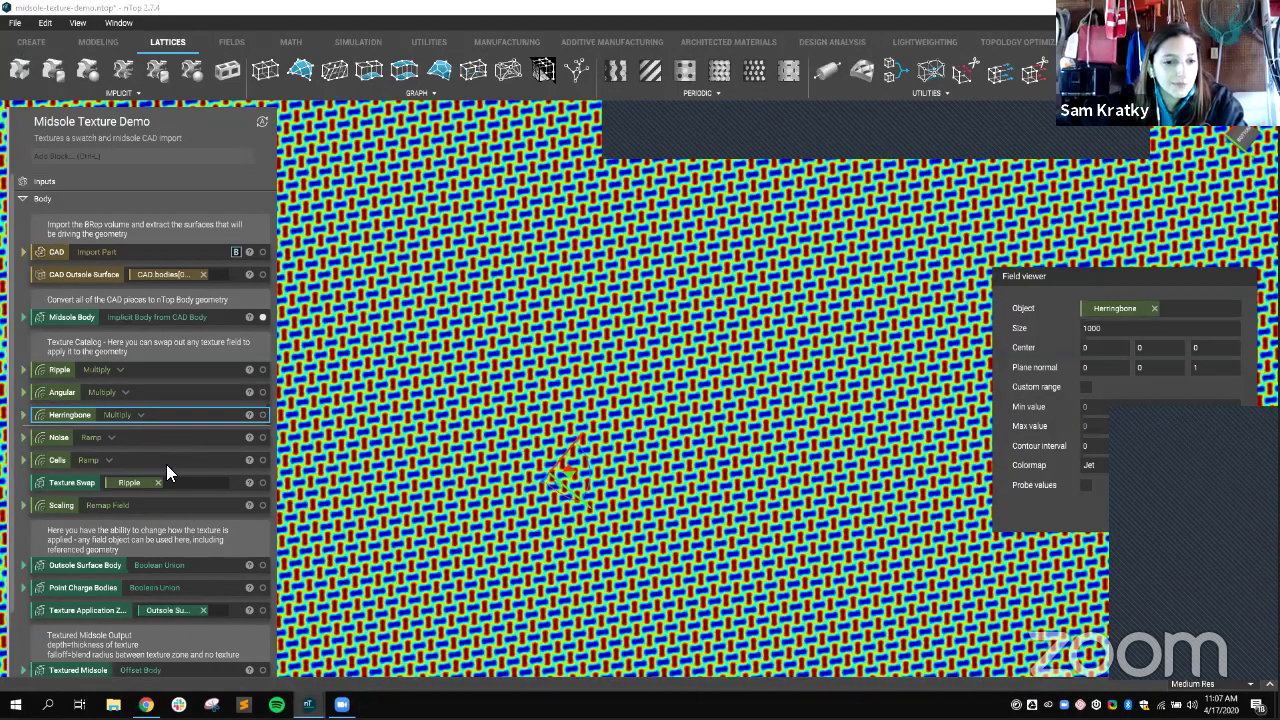
key(Down)
key(Down)
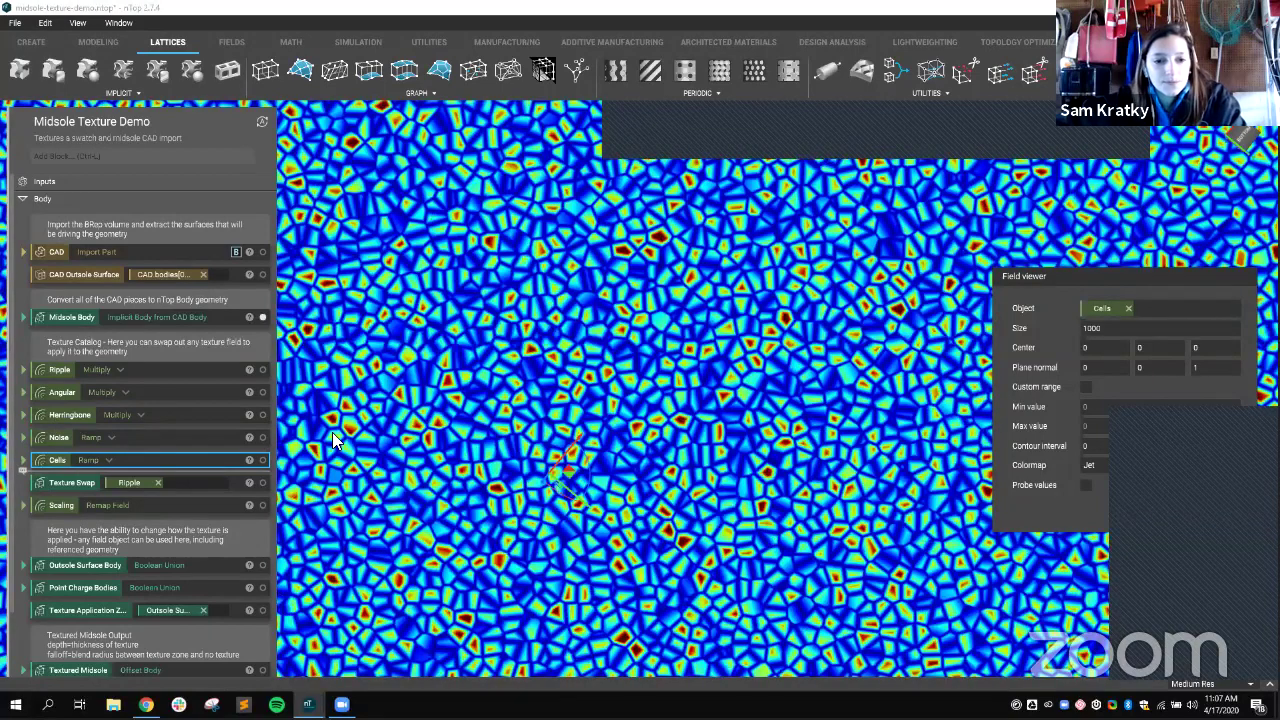
click(1232, 388)
Step: Display the Textured Midsole and swap its sole texture from Ripple to Angular
right_drag(778, 362, 841, 414)
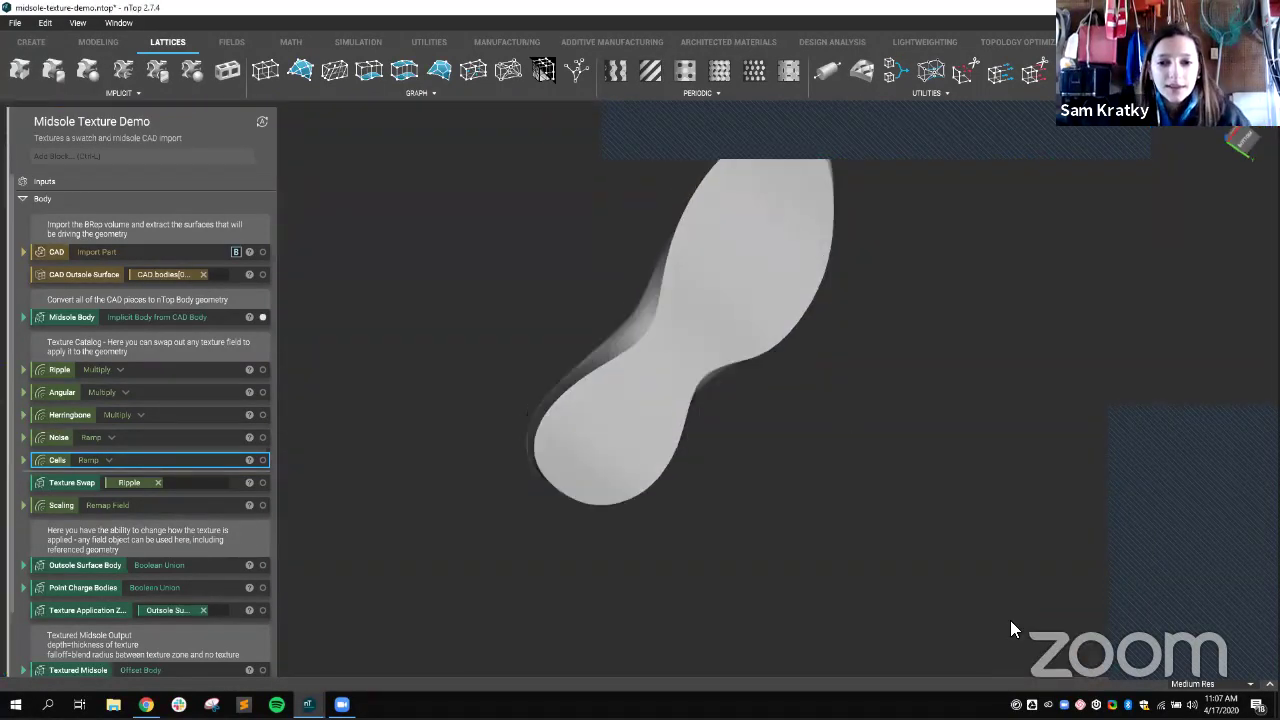
right_drag(1010, 620, 670, 419)
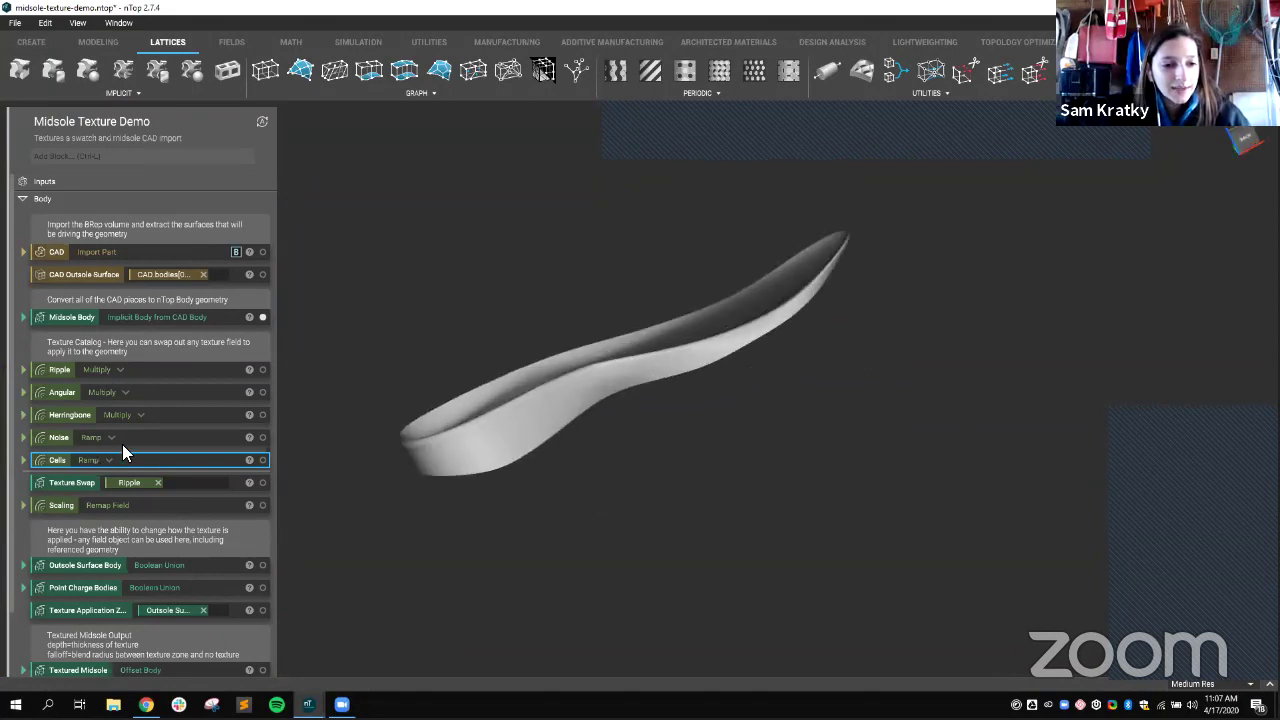
drag(122, 447, 120, 449)
scroll(102, 408, down, 2)
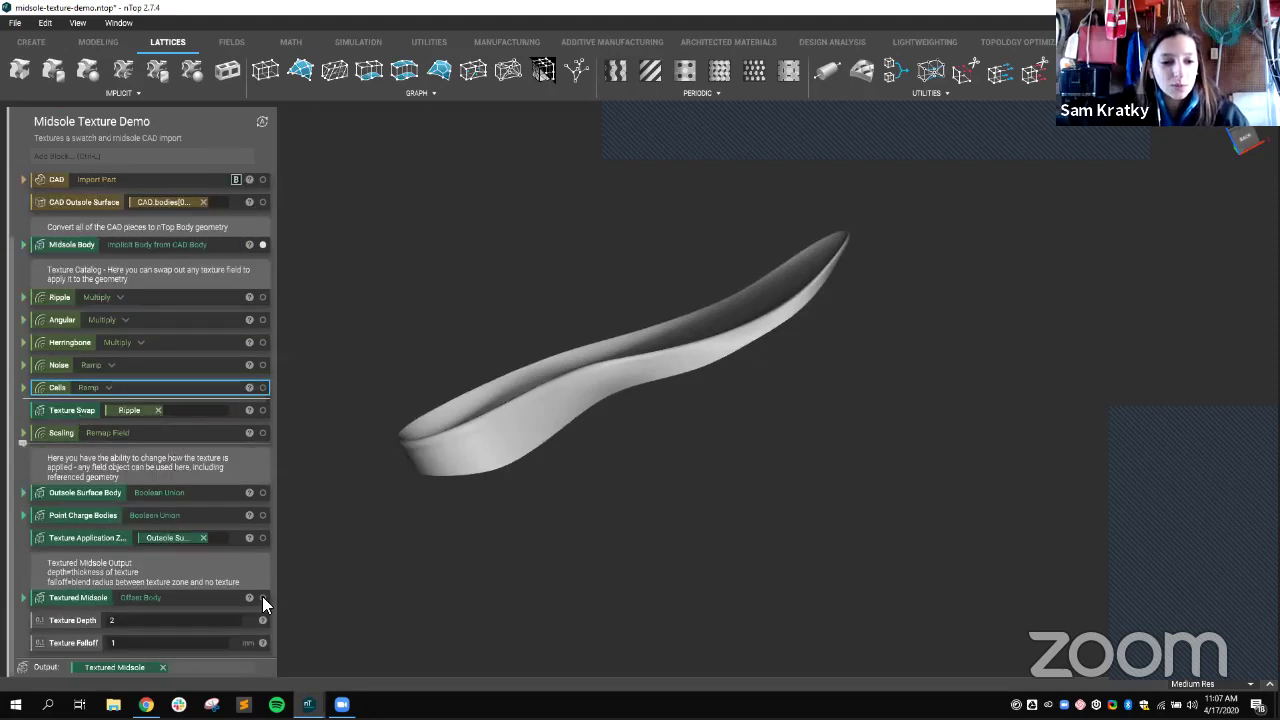
click(203, 592)
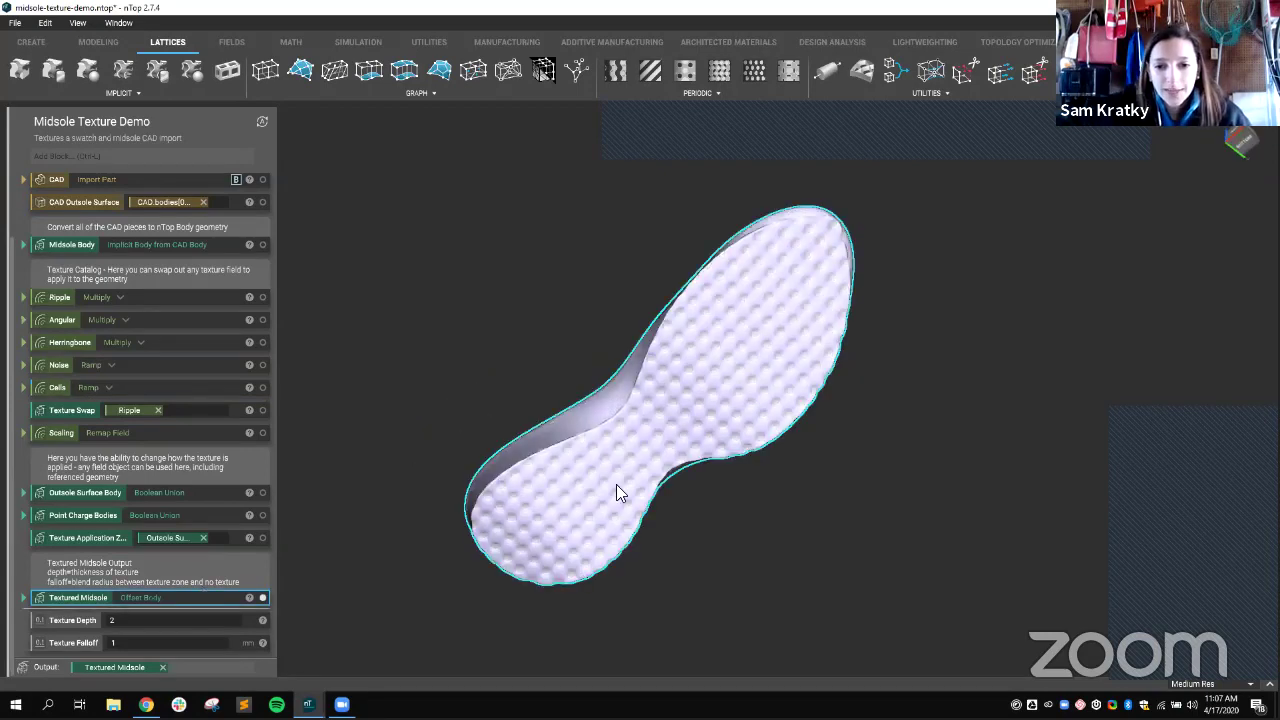
scroll(622, 486, up, 2)
right_drag(694, 542, 660, 470)
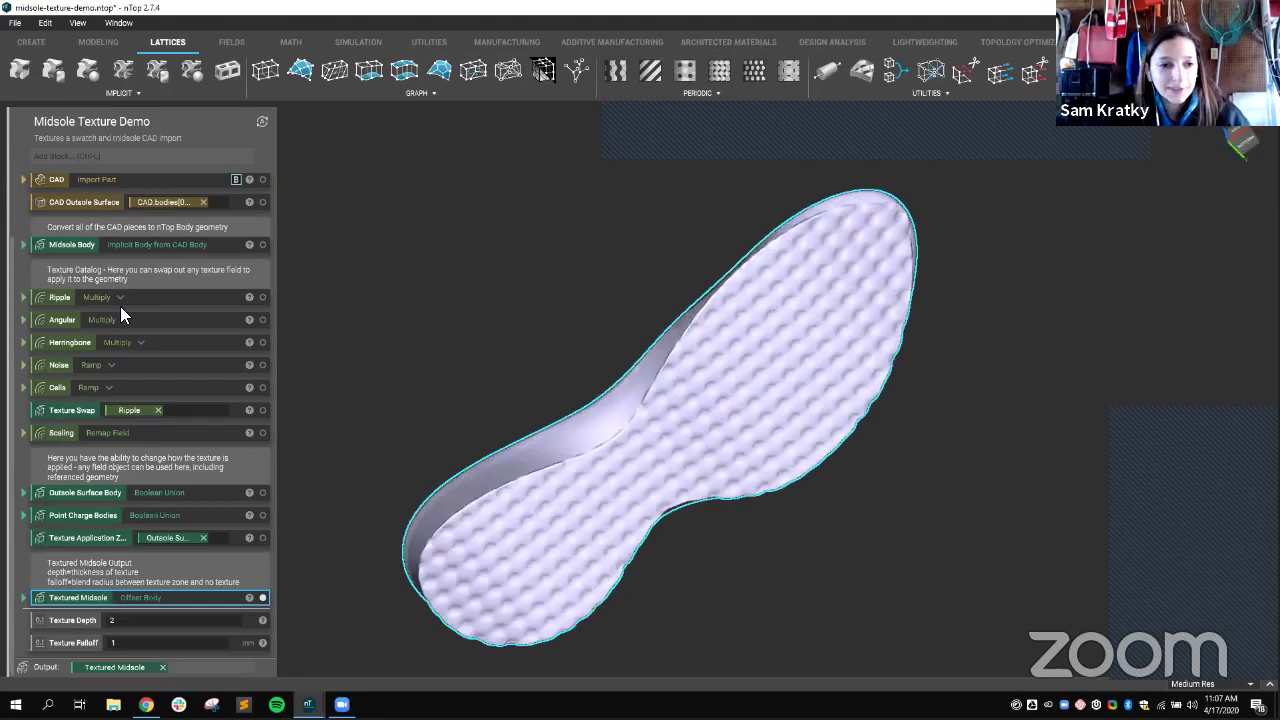
click(164, 404)
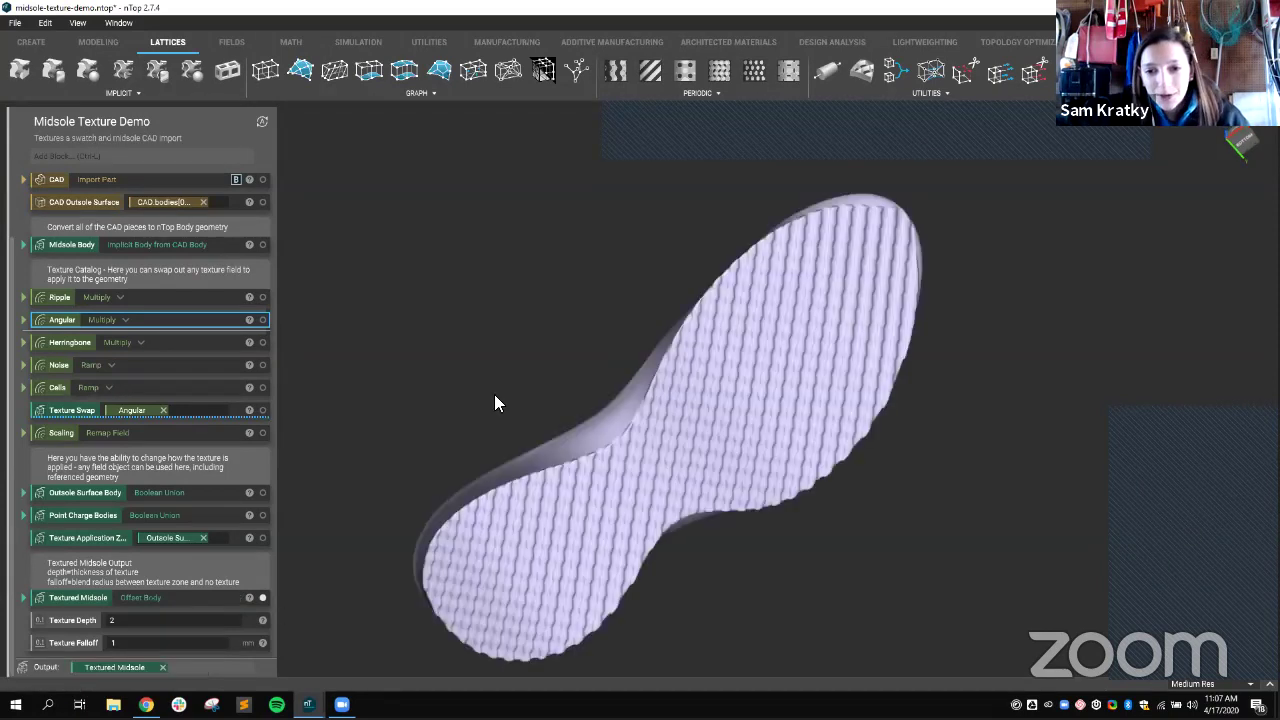
Step: Try Herringbone, Noise, then Cells as the Texture Swap input, inspecting each sole pattern
drag(62, 346, 146, 406)
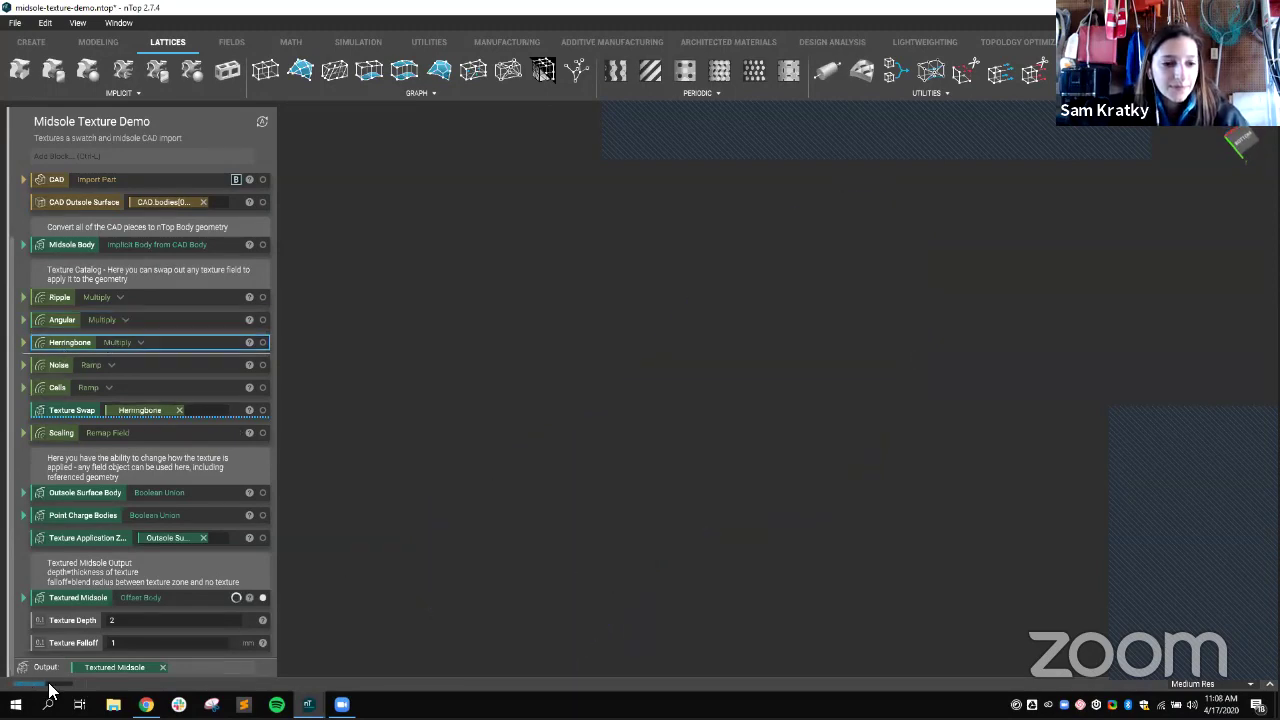
mouse_move(49, 686)
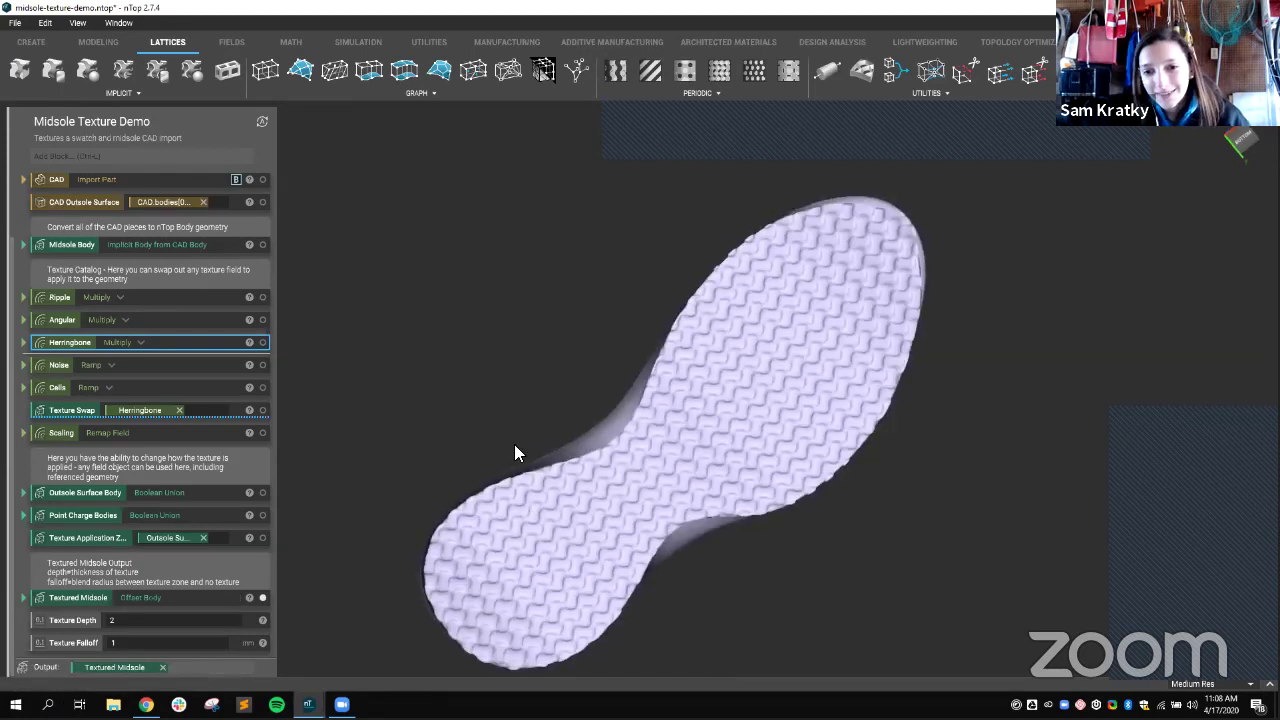
right_drag(514, 444, 504, 280)
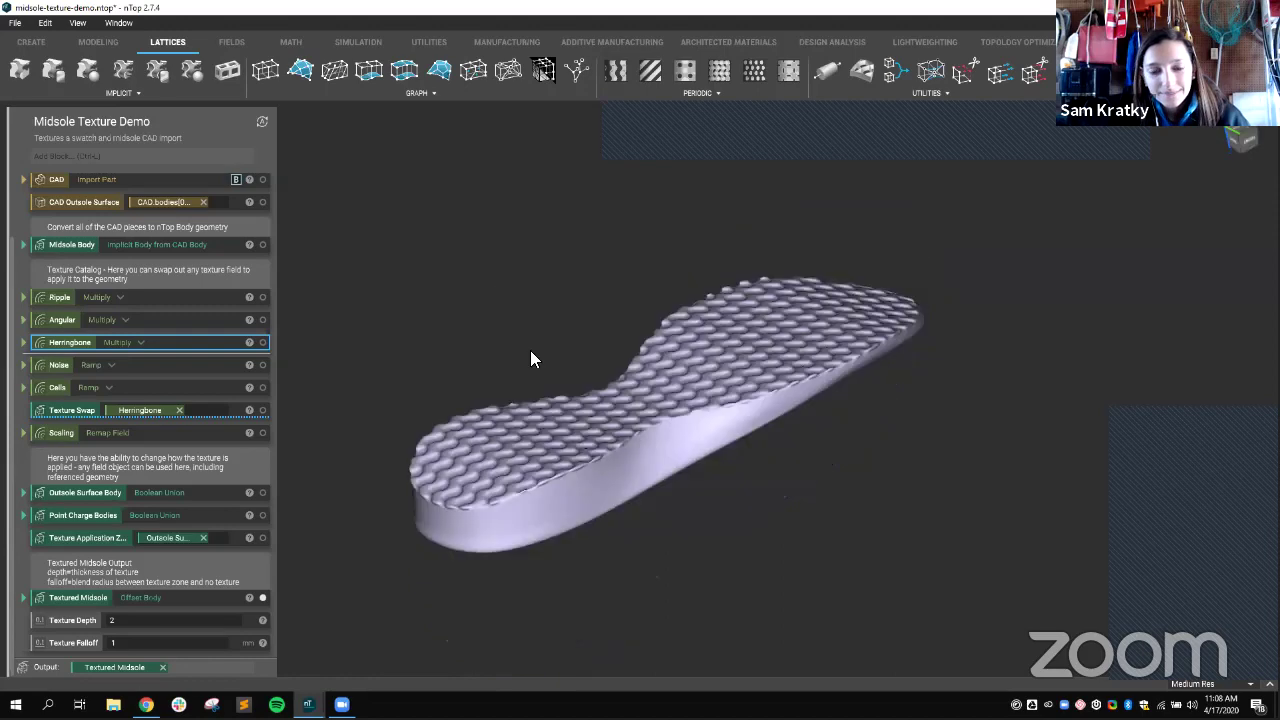
right_drag(530, 351, 313, 416)
drag(60, 370, 186, 422)
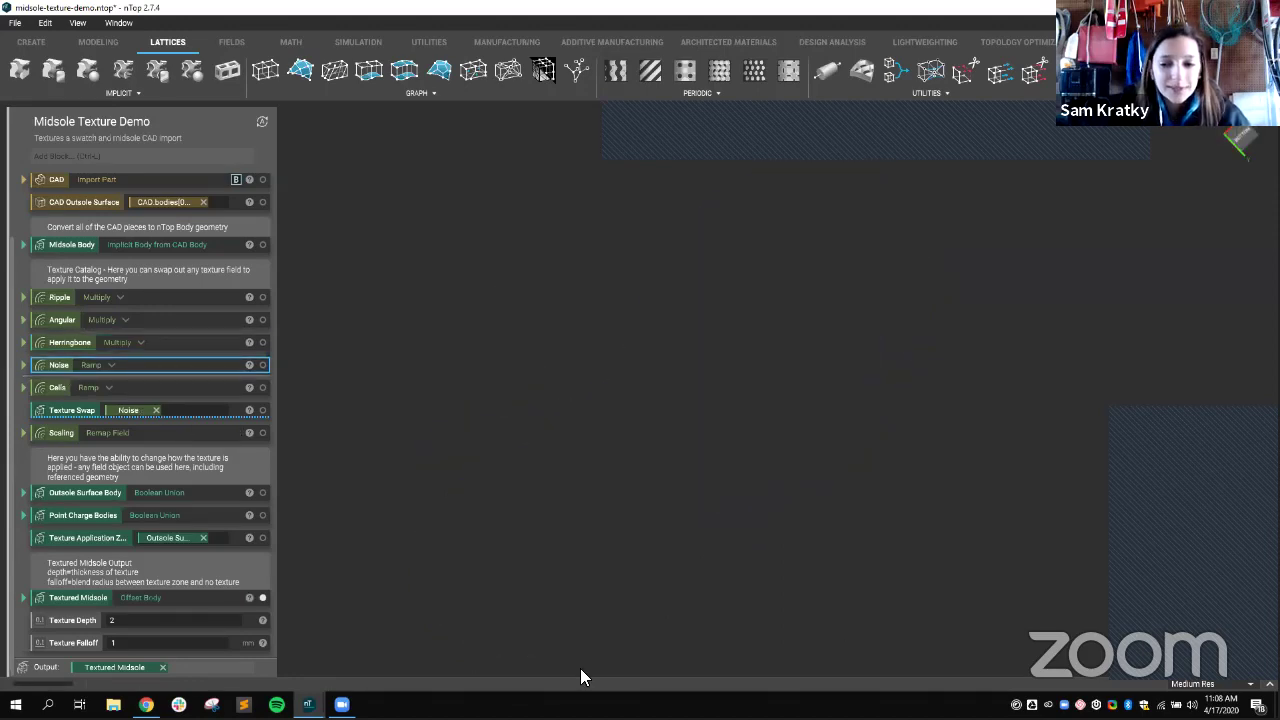
mouse_move(55, 687)
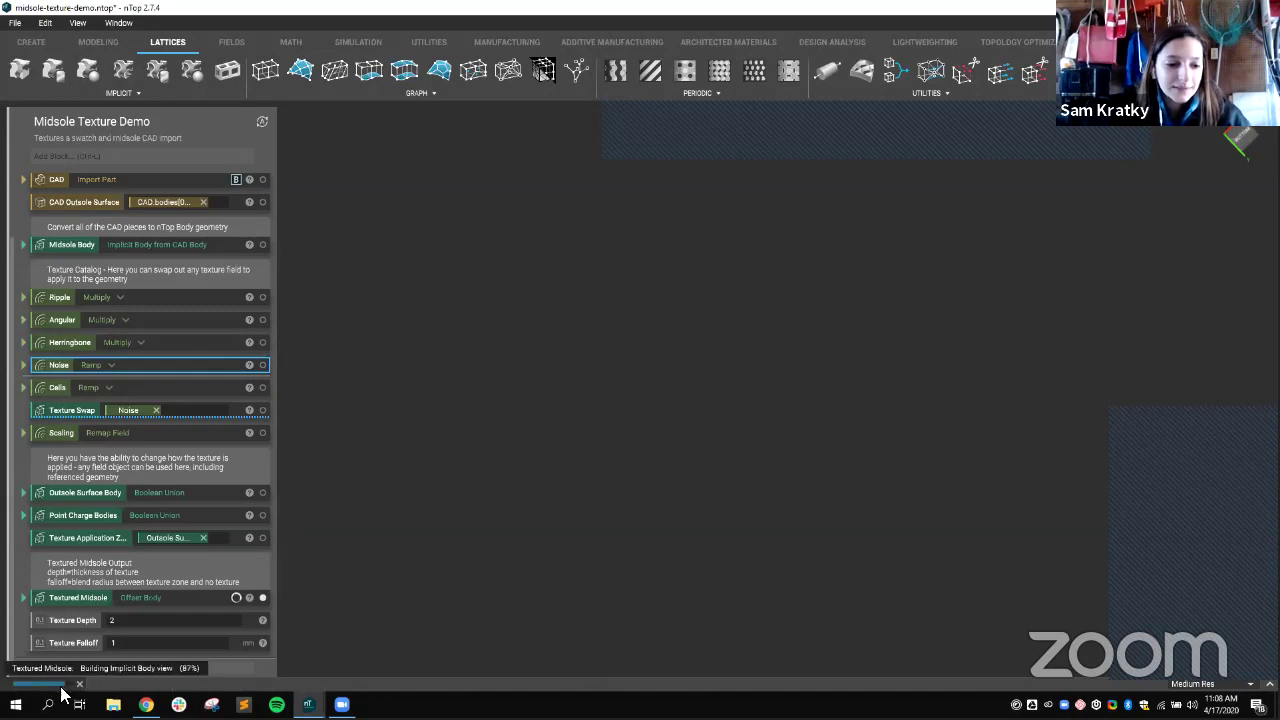
right_drag(502, 584, 528, 384)
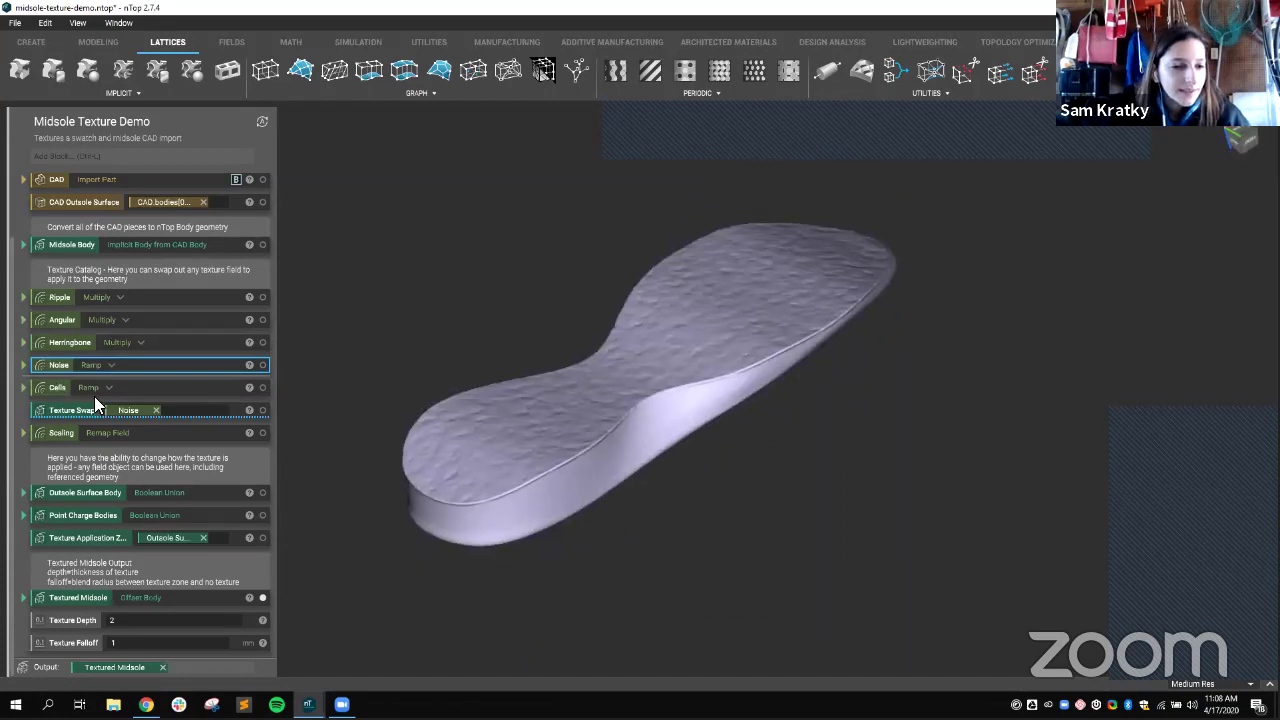
drag(94, 396, 164, 404)
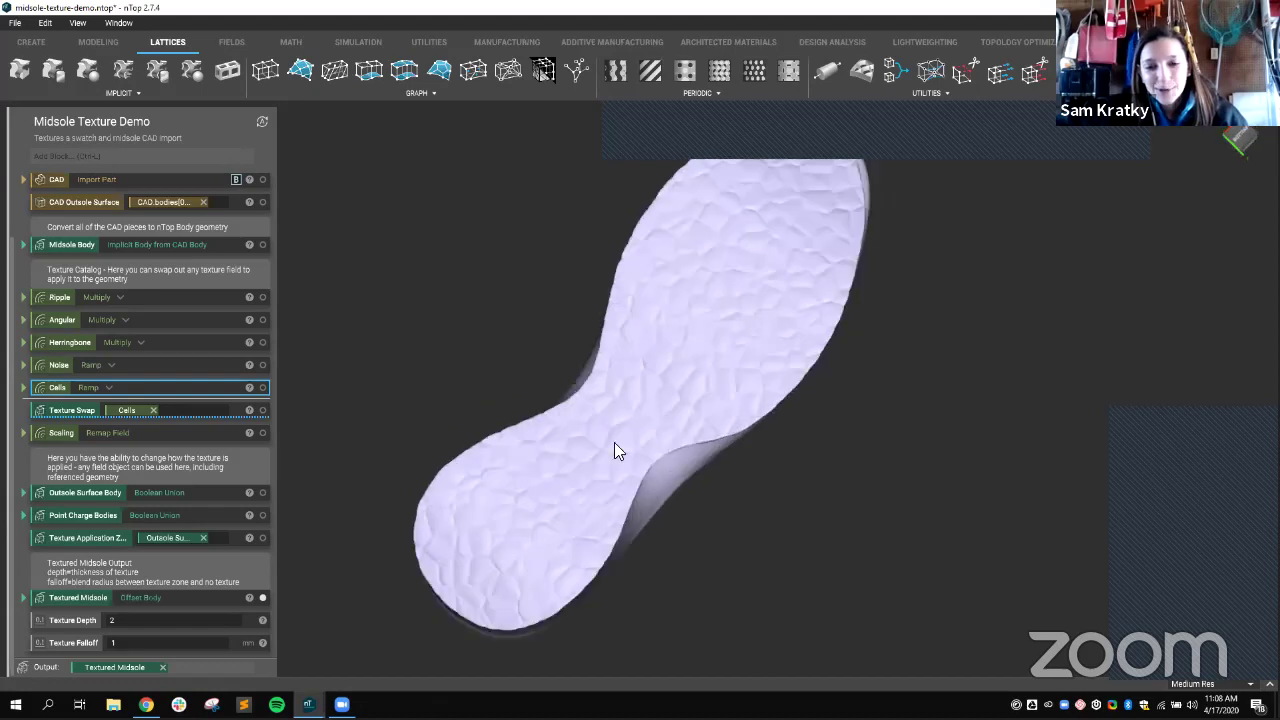
right_drag(614, 442, 628, 490)
right_drag(737, 596, 941, 568)
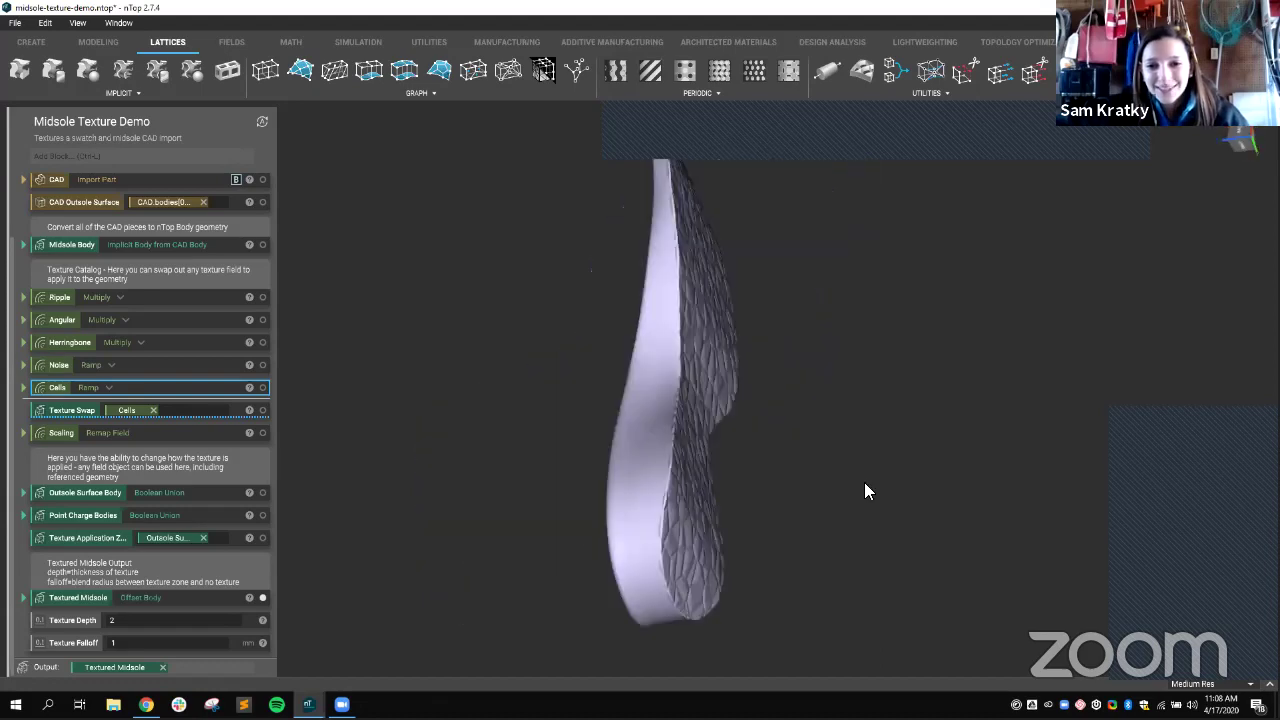
right_drag(689, 451, 741, 641)
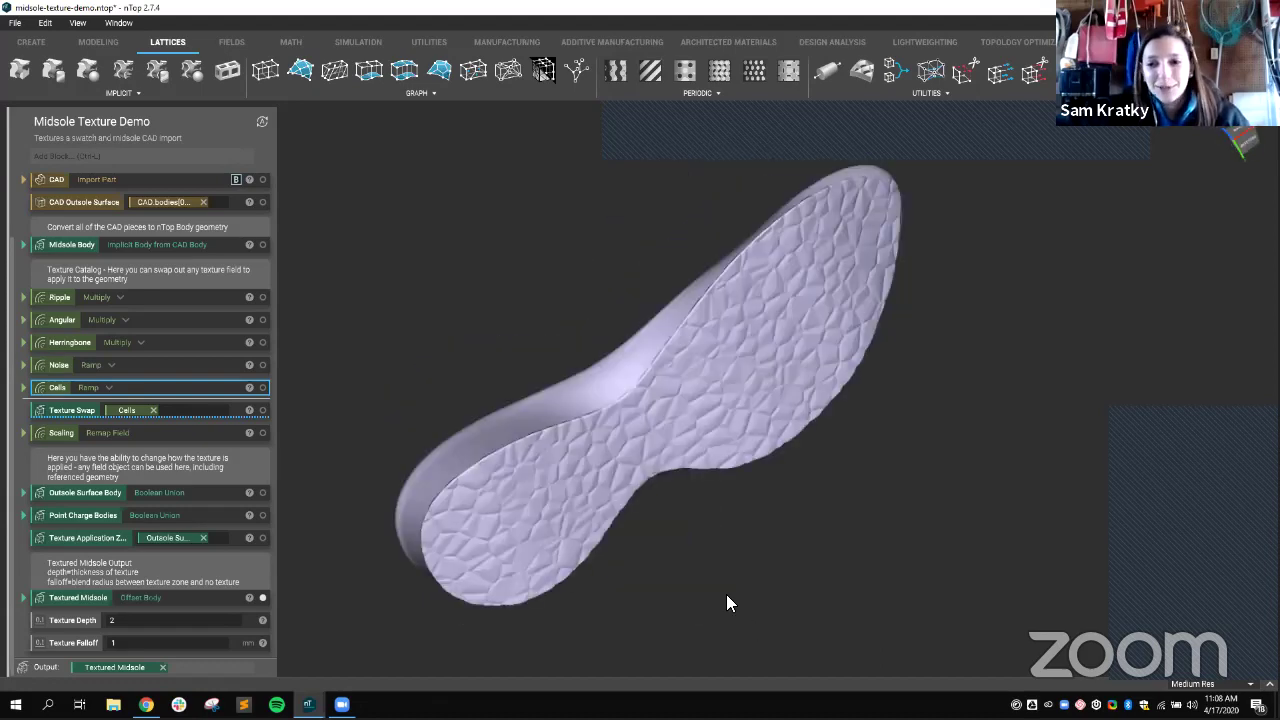
right_drag(730, 548, 728, 550)
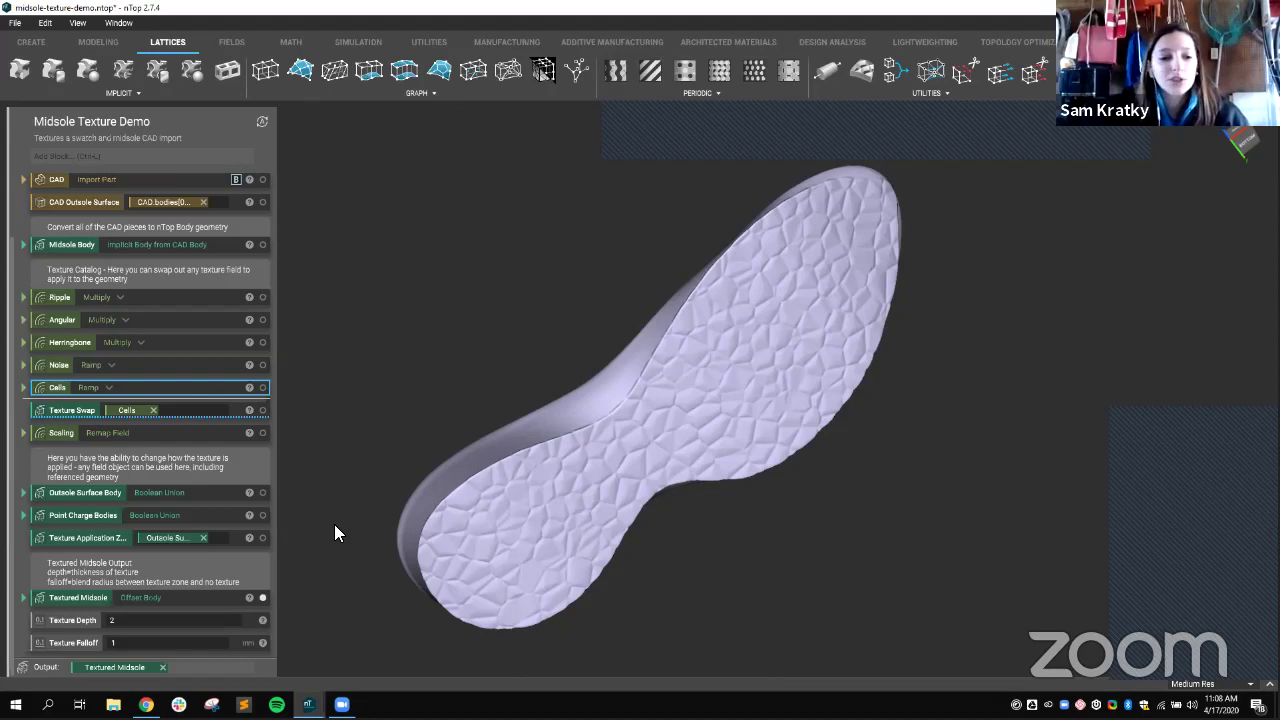
Step: Use Point Charge Bodies as the Texture Application Zone, limiting Cells to heel and forefoot patches
click(74, 512)
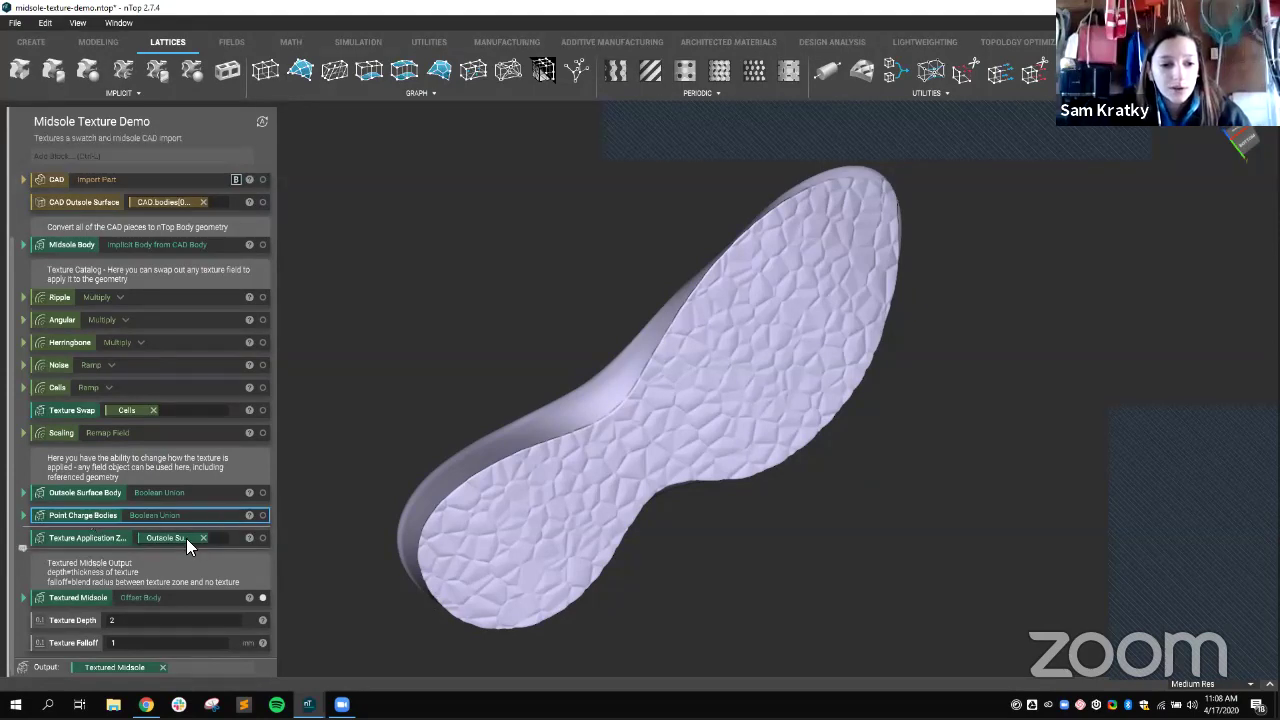
drag(228, 552, 180, 550)
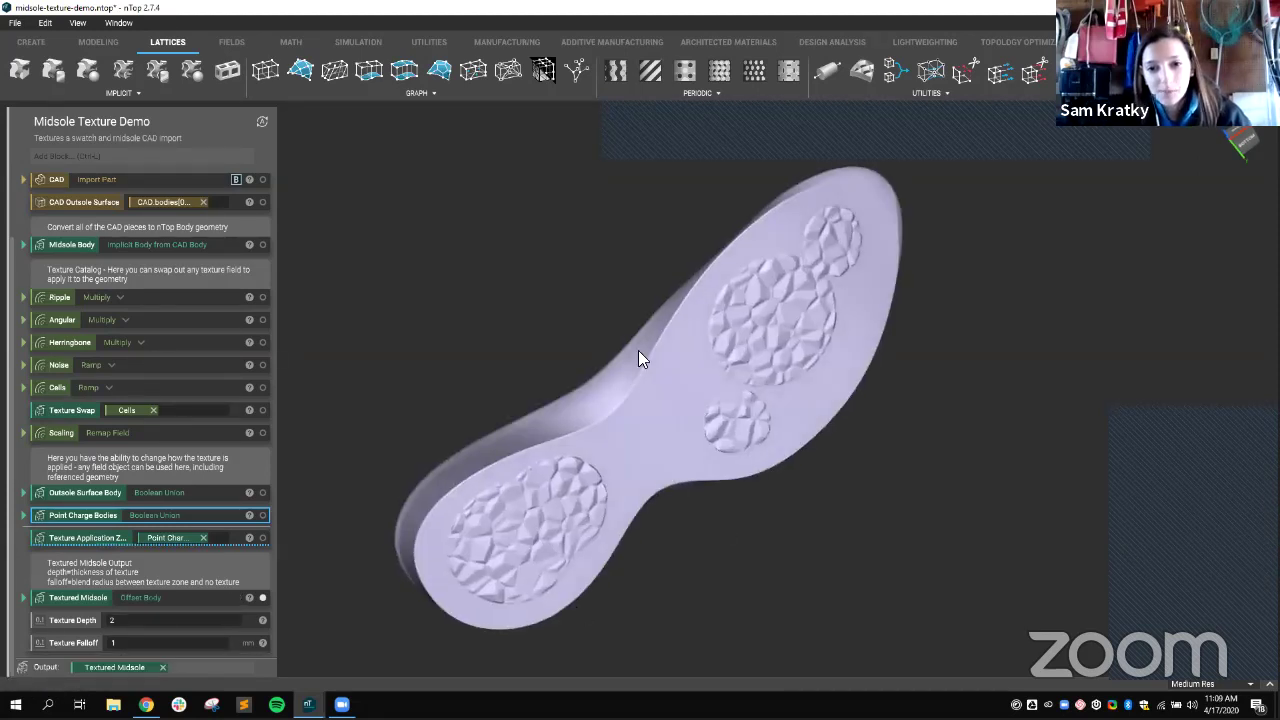
right_drag(616, 288, 613, 508)
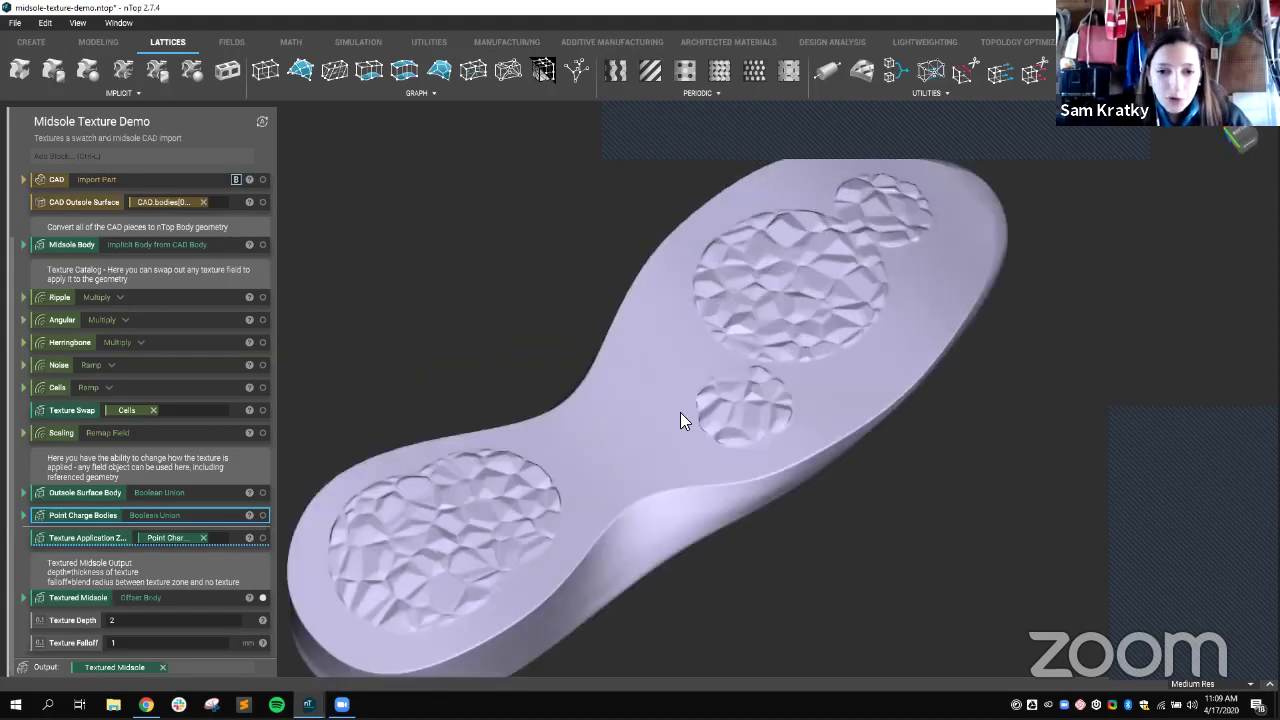
right_drag(680, 412, 586, 490)
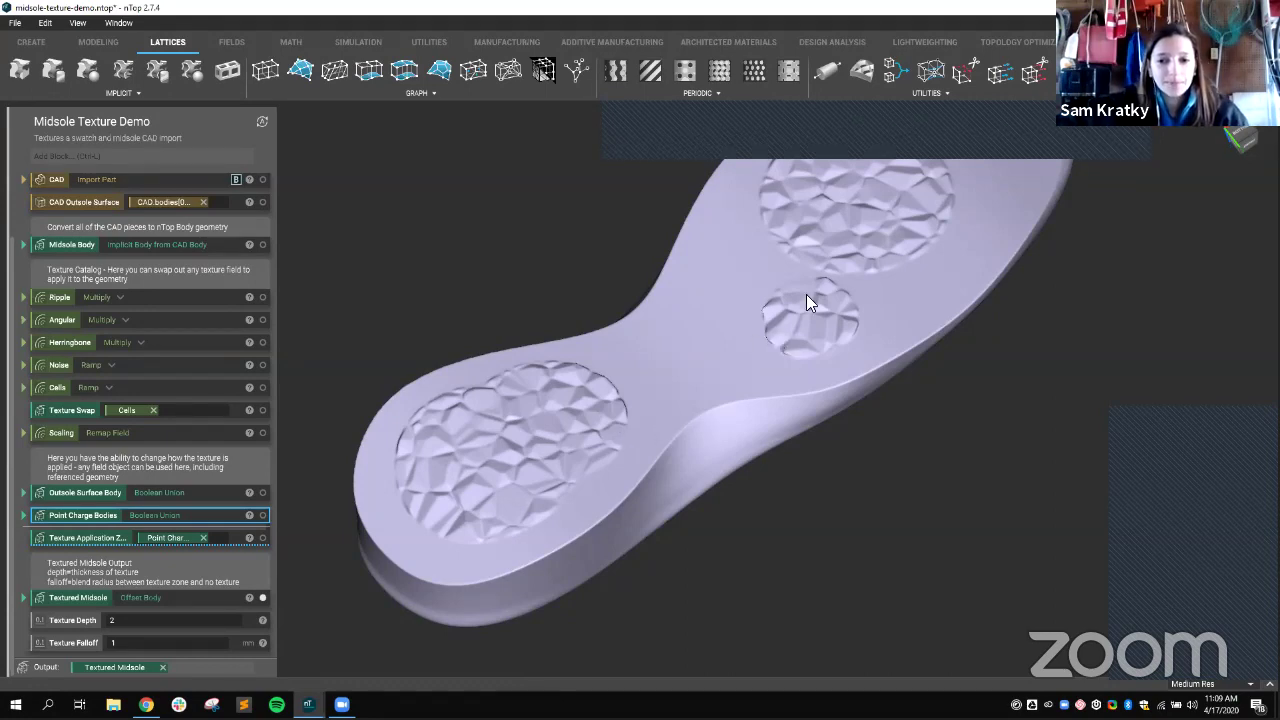
Step: Set Texture Falloff to 10 mm and check the softer blend around the patches
click(128, 643)
text(10)
key(Return)
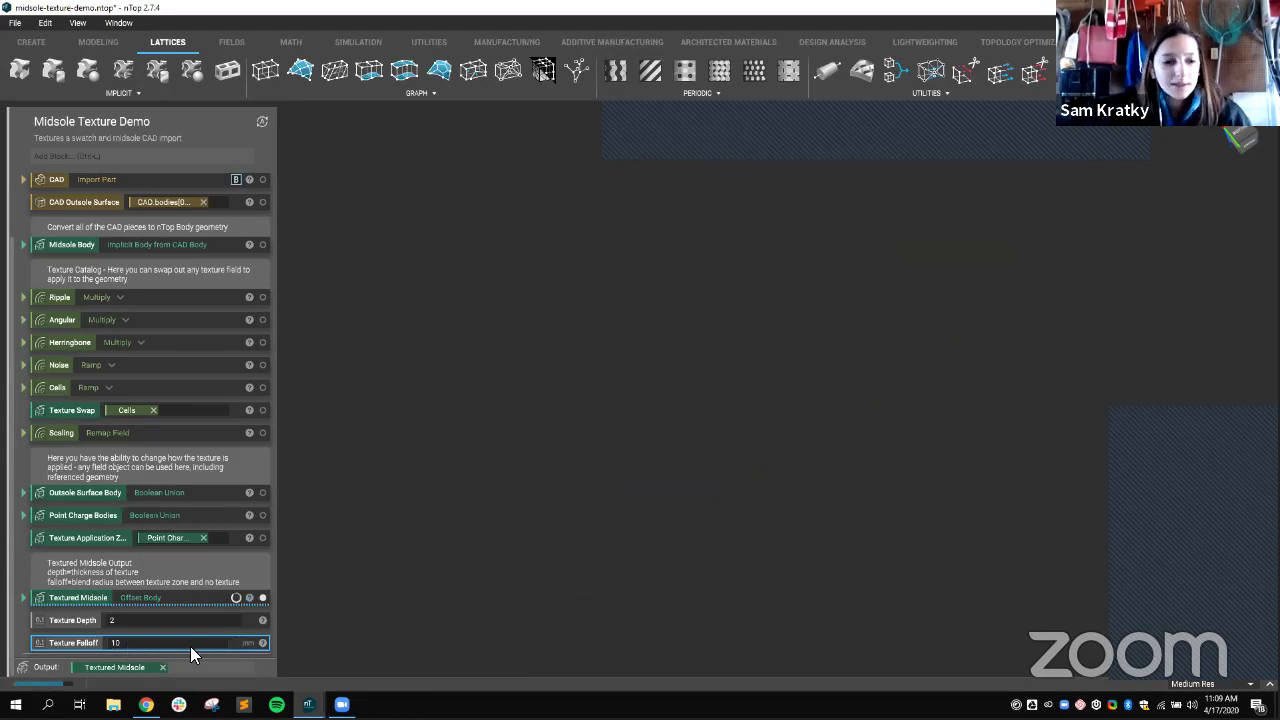
mouse_move(440, 575)
right_down()
mouse_move(602, 464)
mouse_move(646, 486)
right_up()
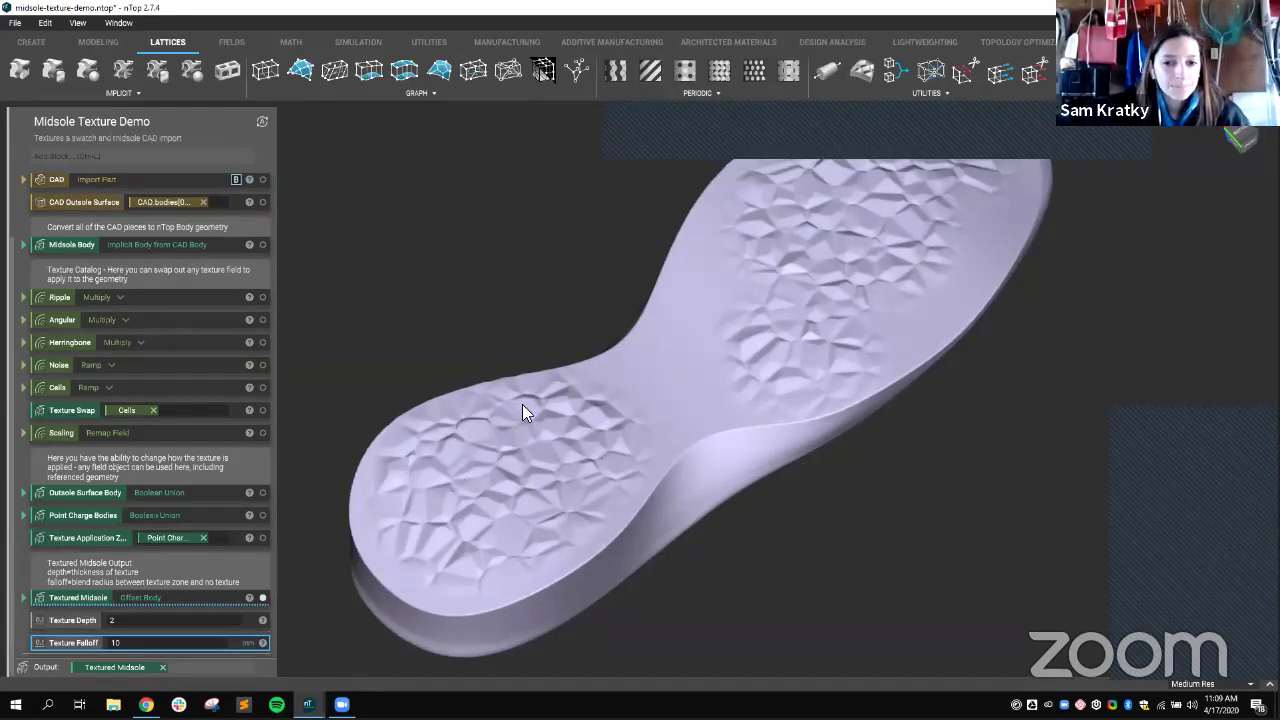
right_drag(718, 520, 769, 408)
right_drag(645, 396, 544, 420)
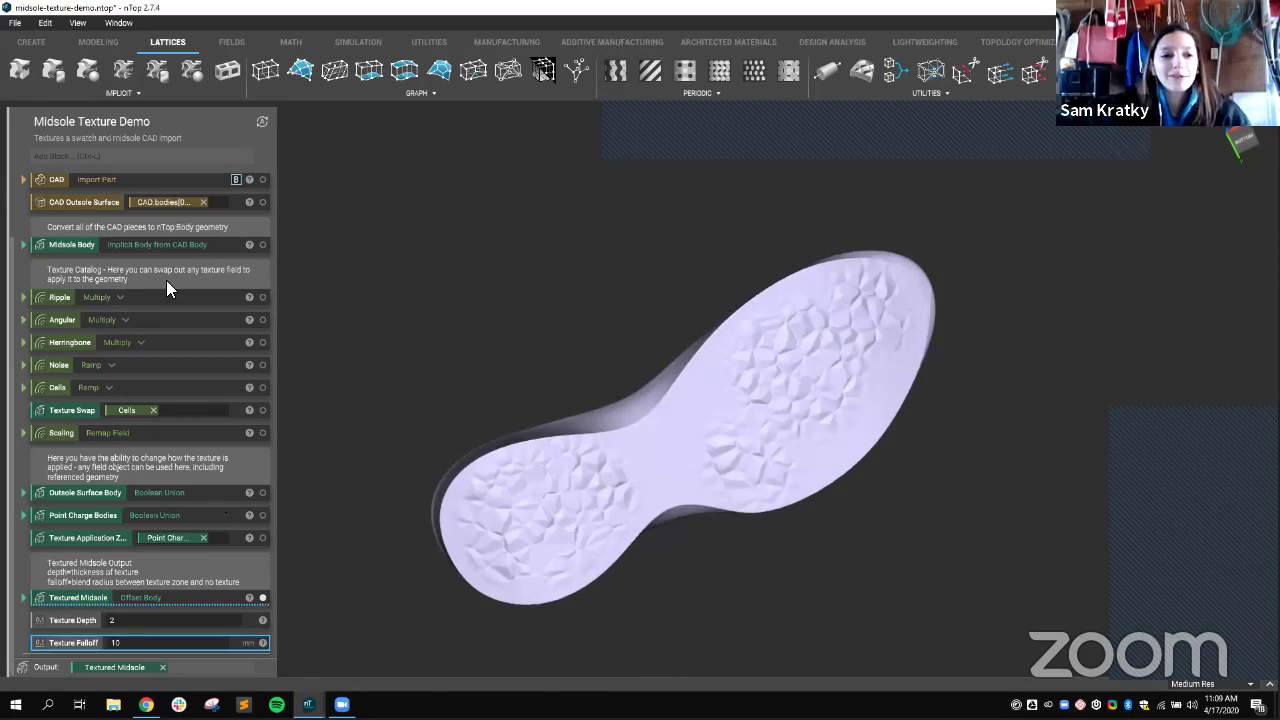
scroll(176, 194, up, 2)
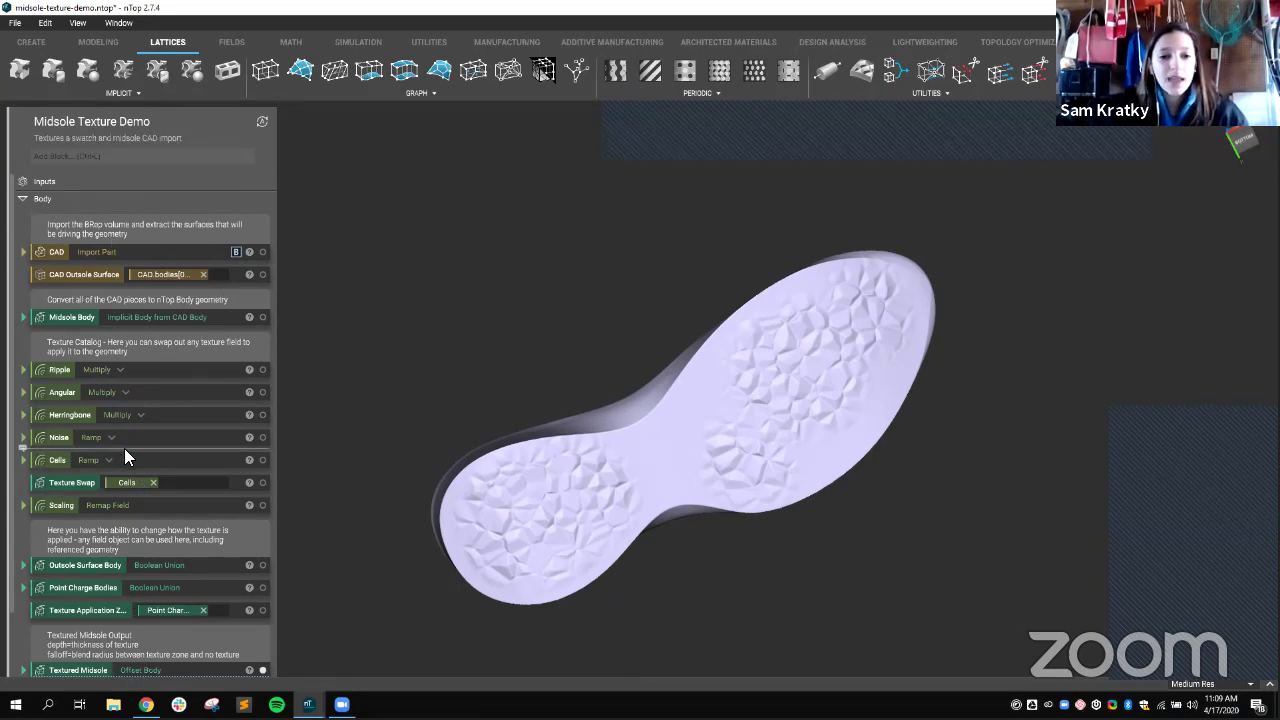
scroll(124, 455, down, 2)
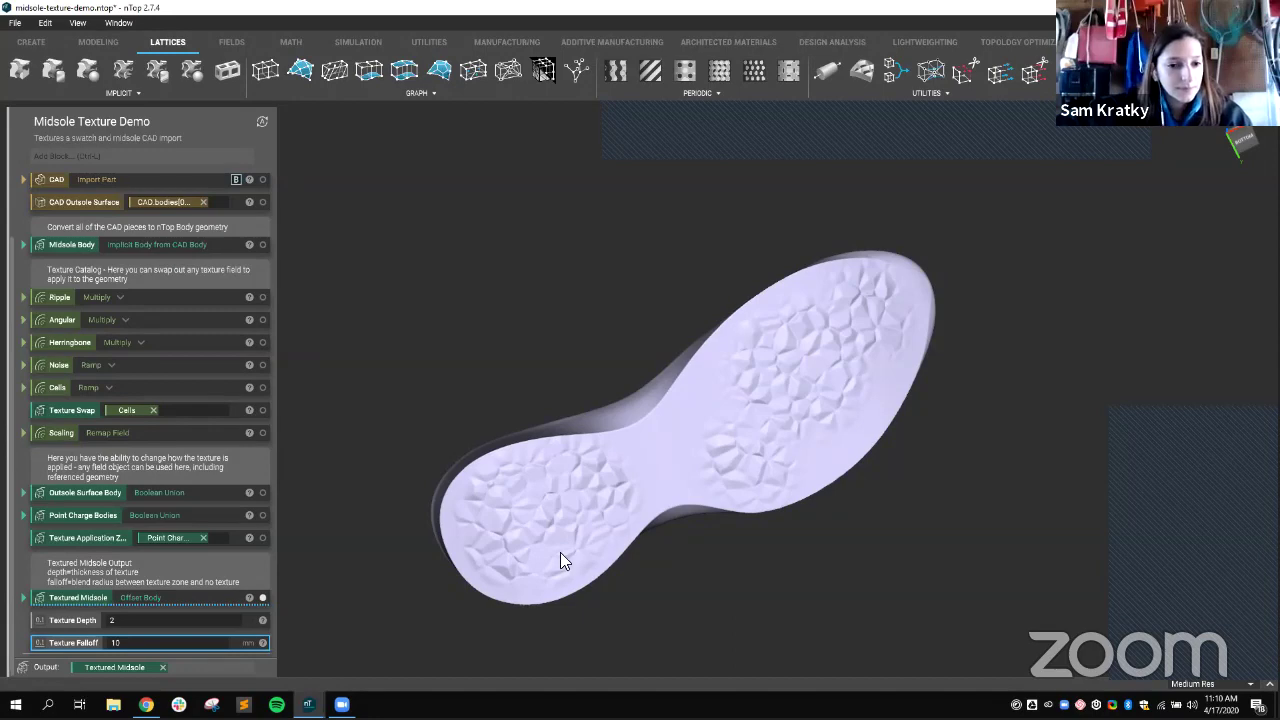
right_drag(563, 557, 560, 500)
right_drag(614, 644, 518, 462)
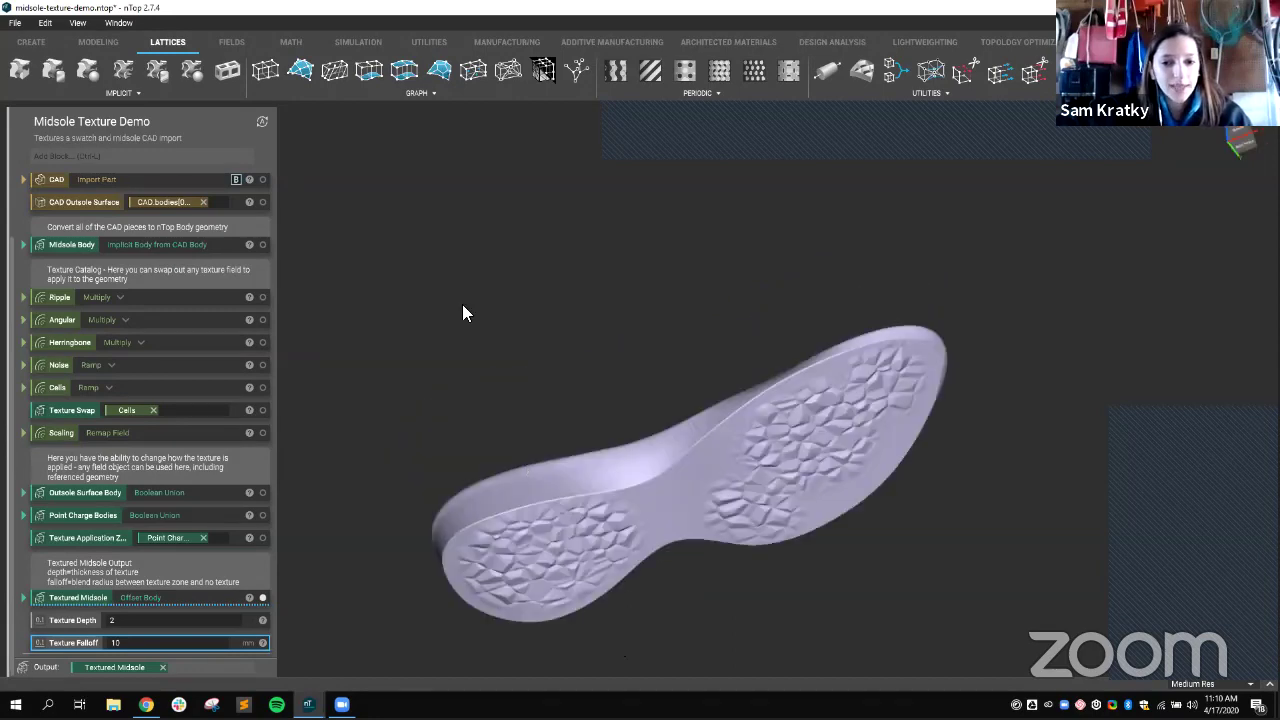
right_drag(666, 480, 668, 406)
scroll(661, 455, up, 2)
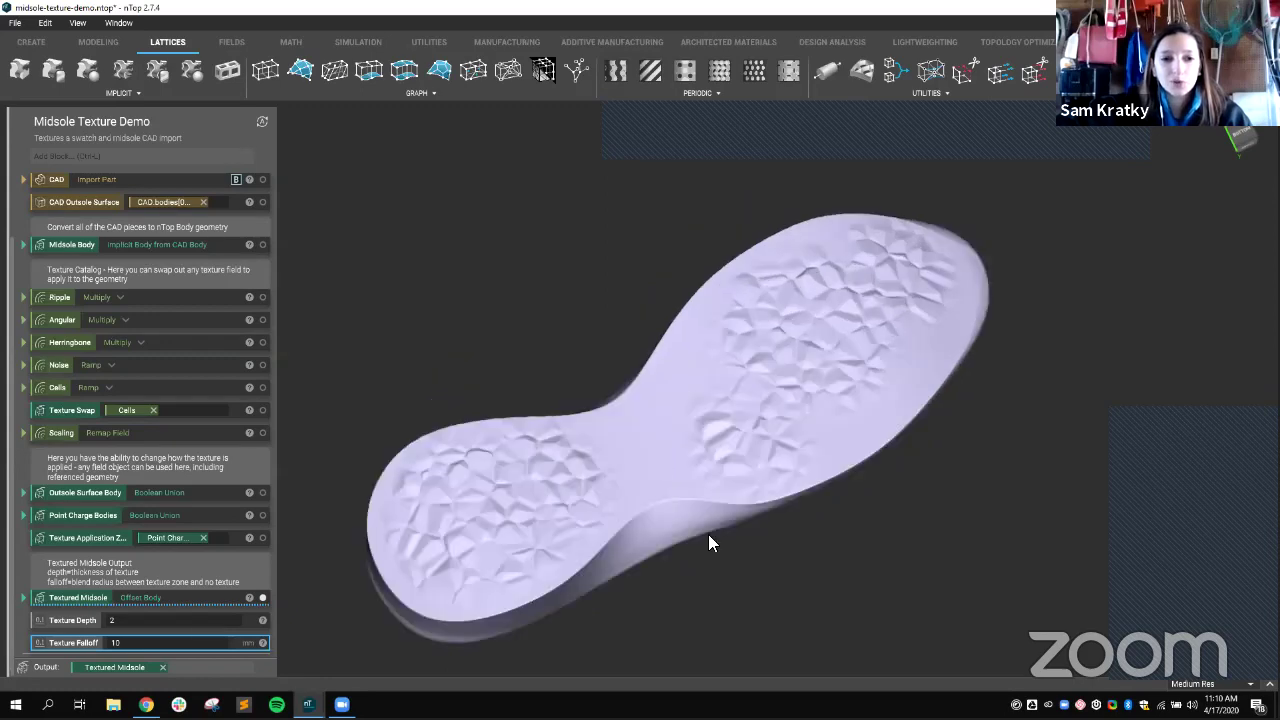
scroll(715, 538, down, 1)
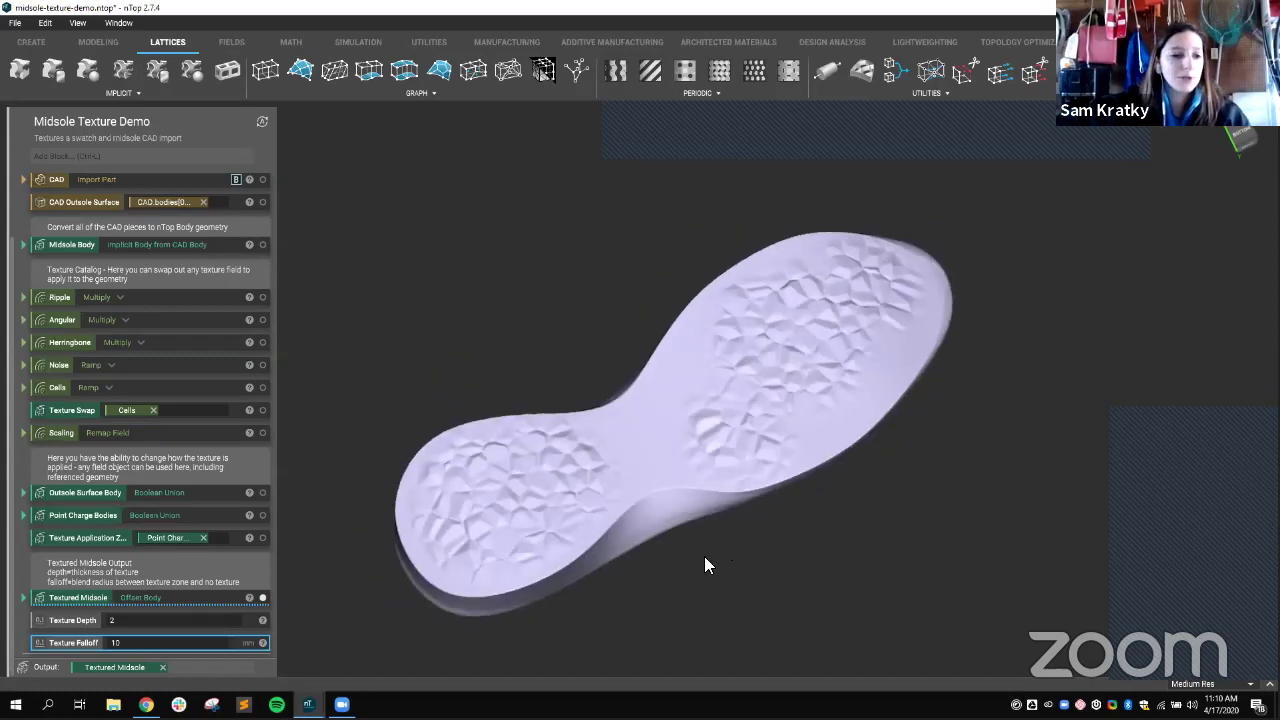
mouse_move(686, 550)
right_down()
mouse_move(671, 517)
mouse_move(683, 540)
right_up()
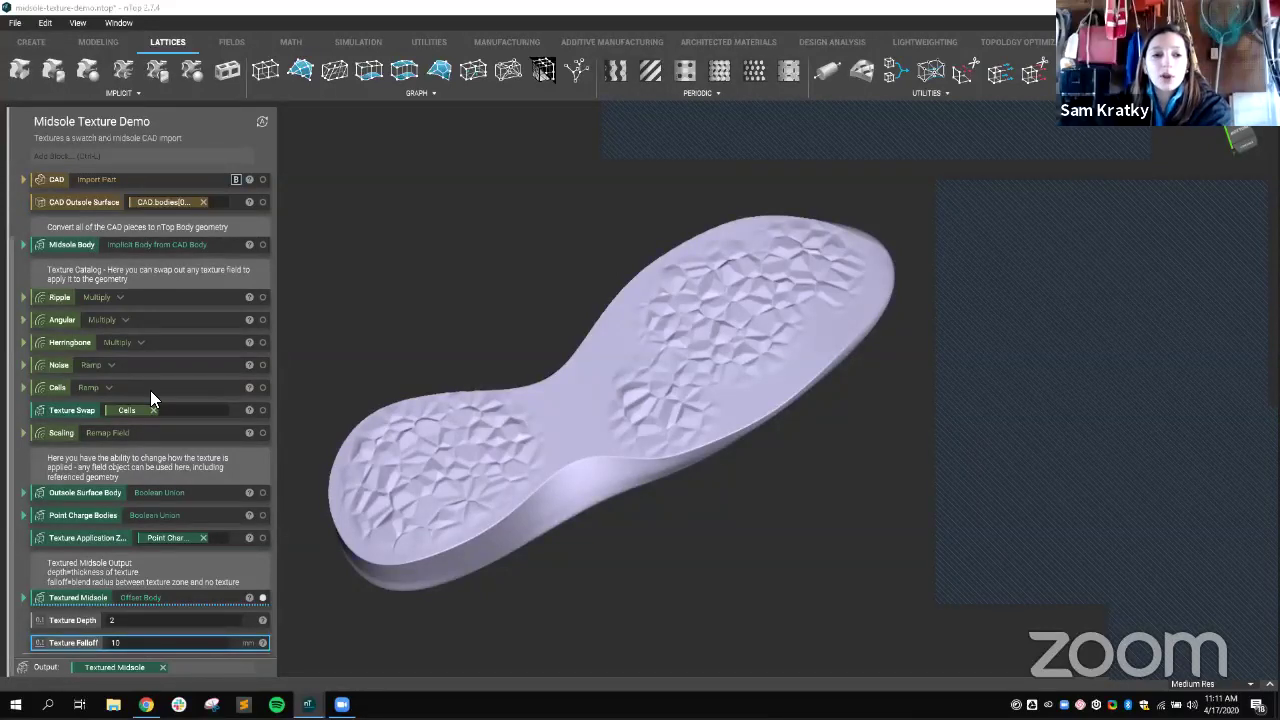
Step: Bring the Field-Driven Shoe Example notebook back to the front from the taskbar
scroll(190, 402, up, 2)
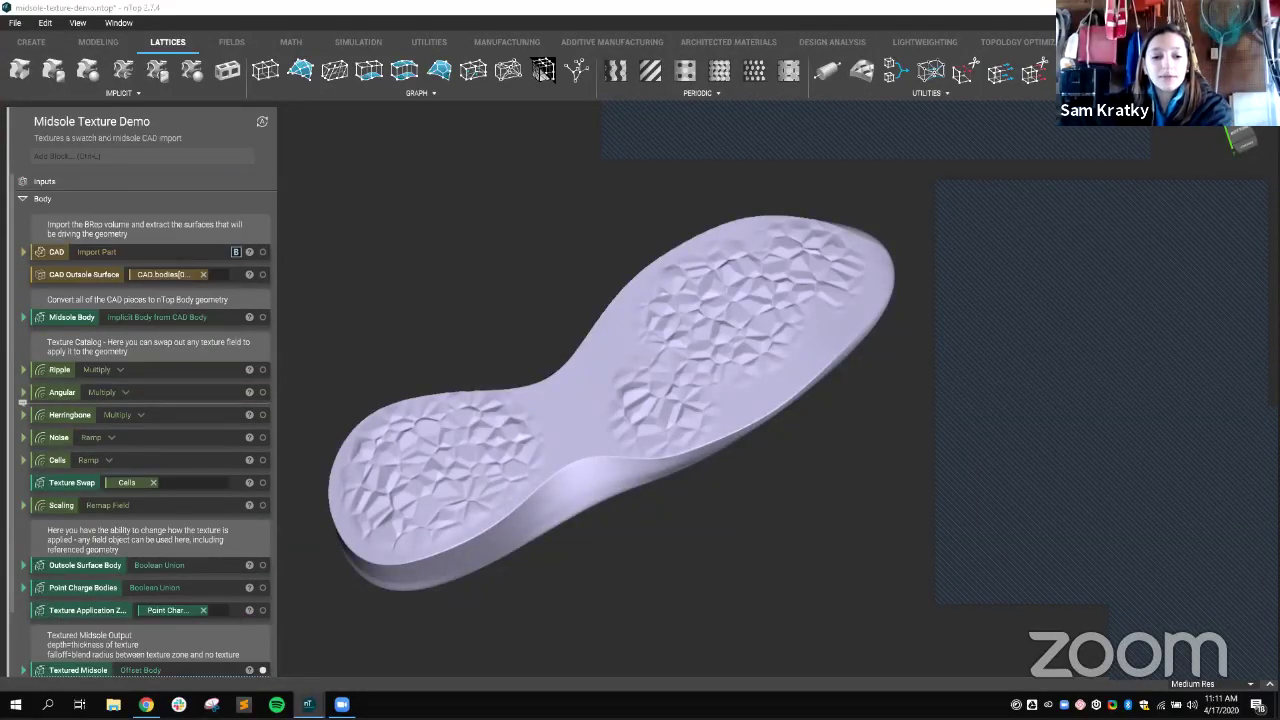
mouse_move(309, 704)
click(256, 646)
Step: Expand and select the Point Map block, then switch the ribbon to LATTICES
click(24, 242)
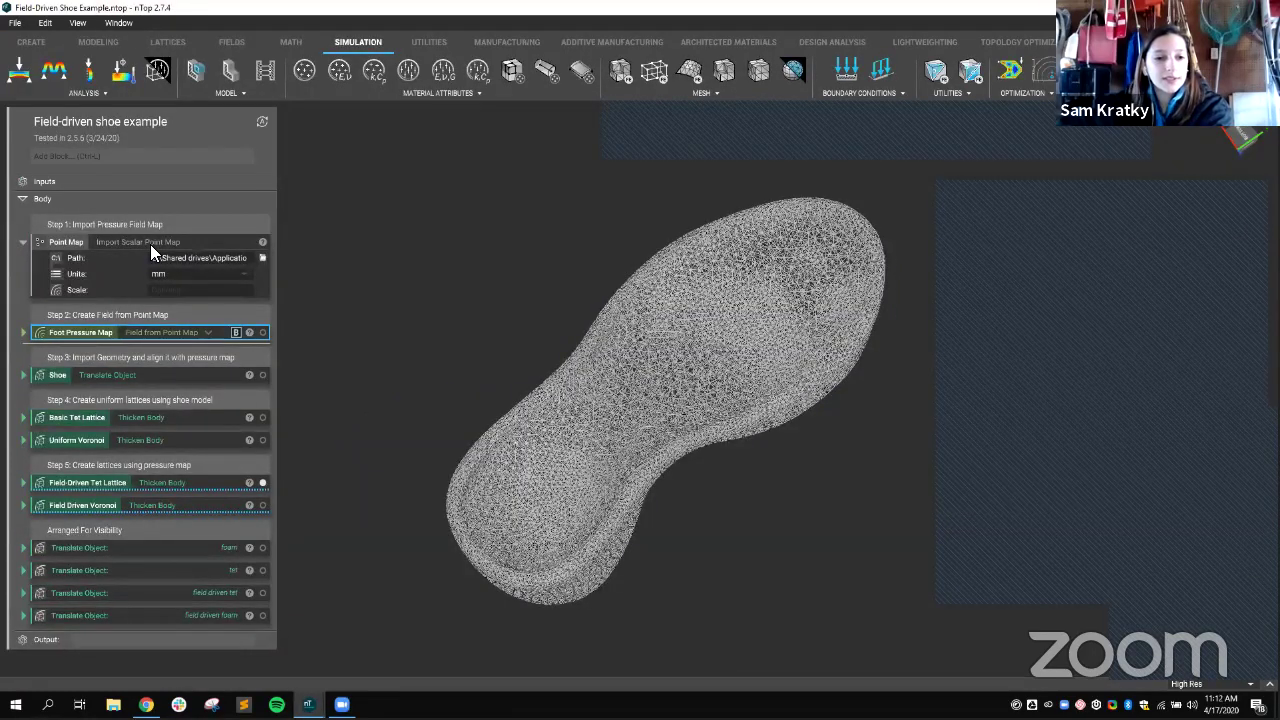
click(184, 254)
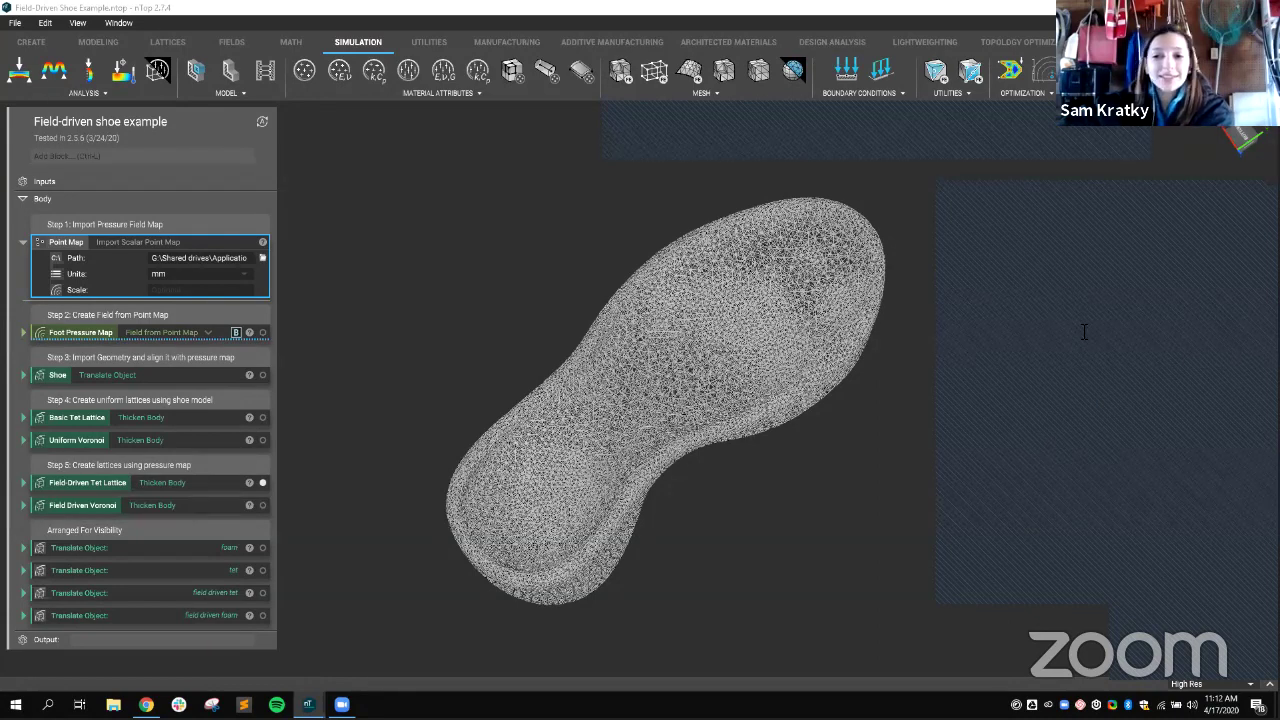
click(168, 41)
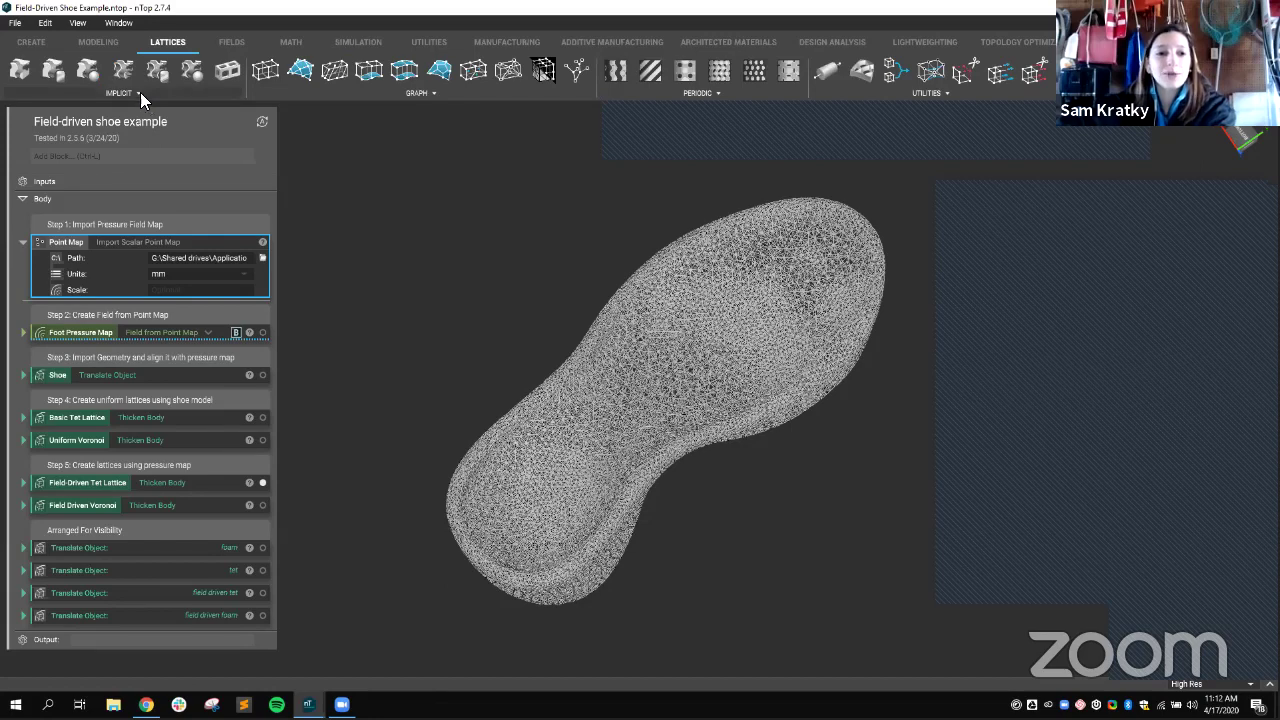
Step: Insert a Volume Lattice block from the GRAPH lattices below Point Map, scaled 5 × 5 × 5
click(140, 92)
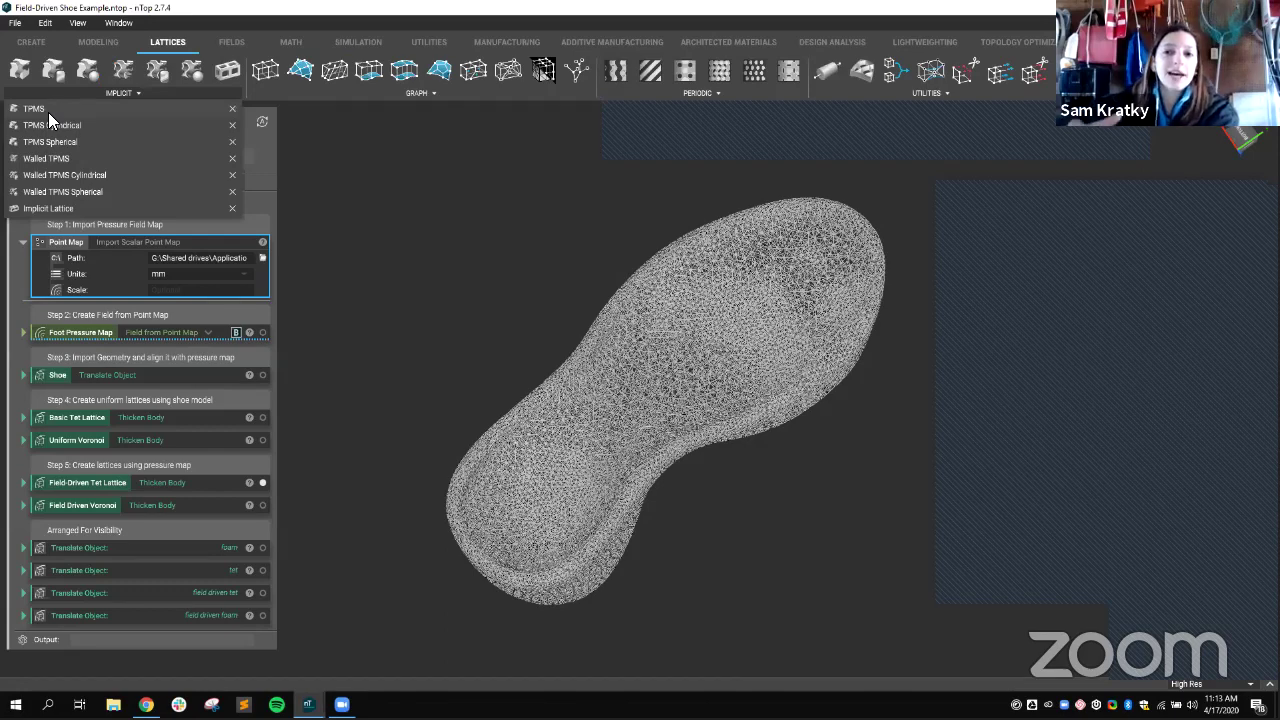
click(337, 94)
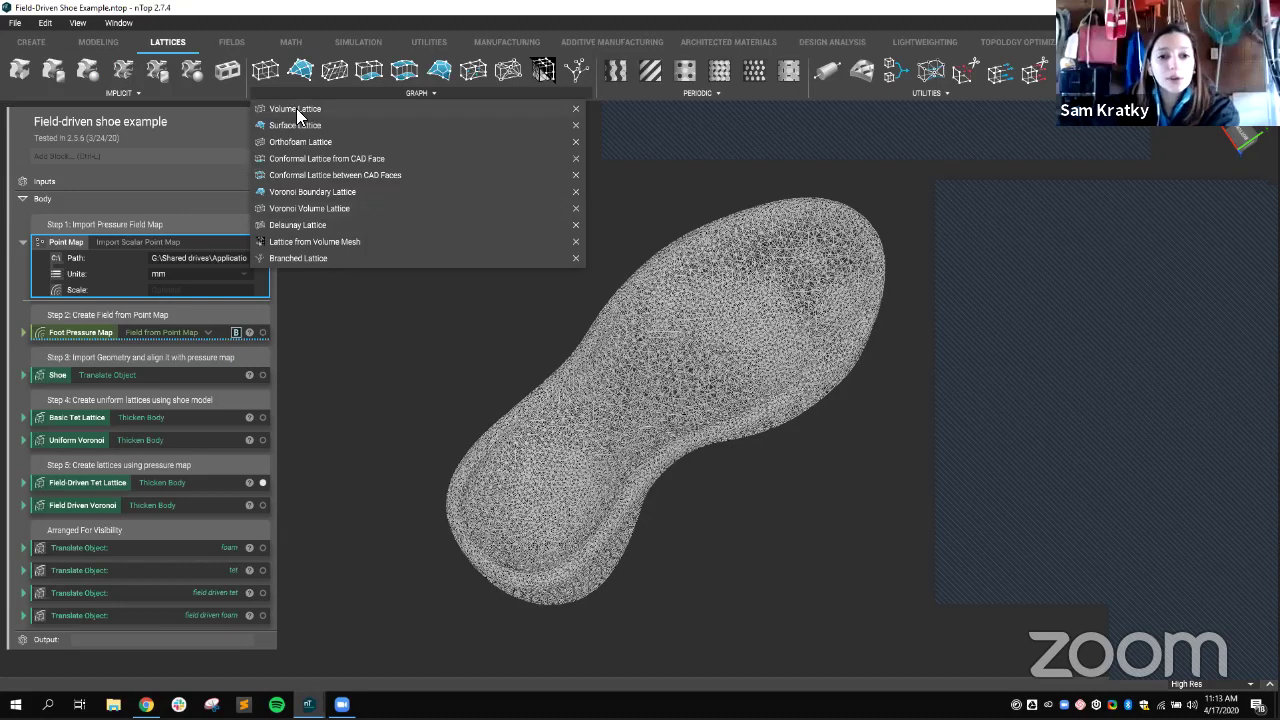
drag(196, 304, 196, 304)
Step: Review the Volume Lattice unit cell options and keep Simple cubic
click(206, 346)
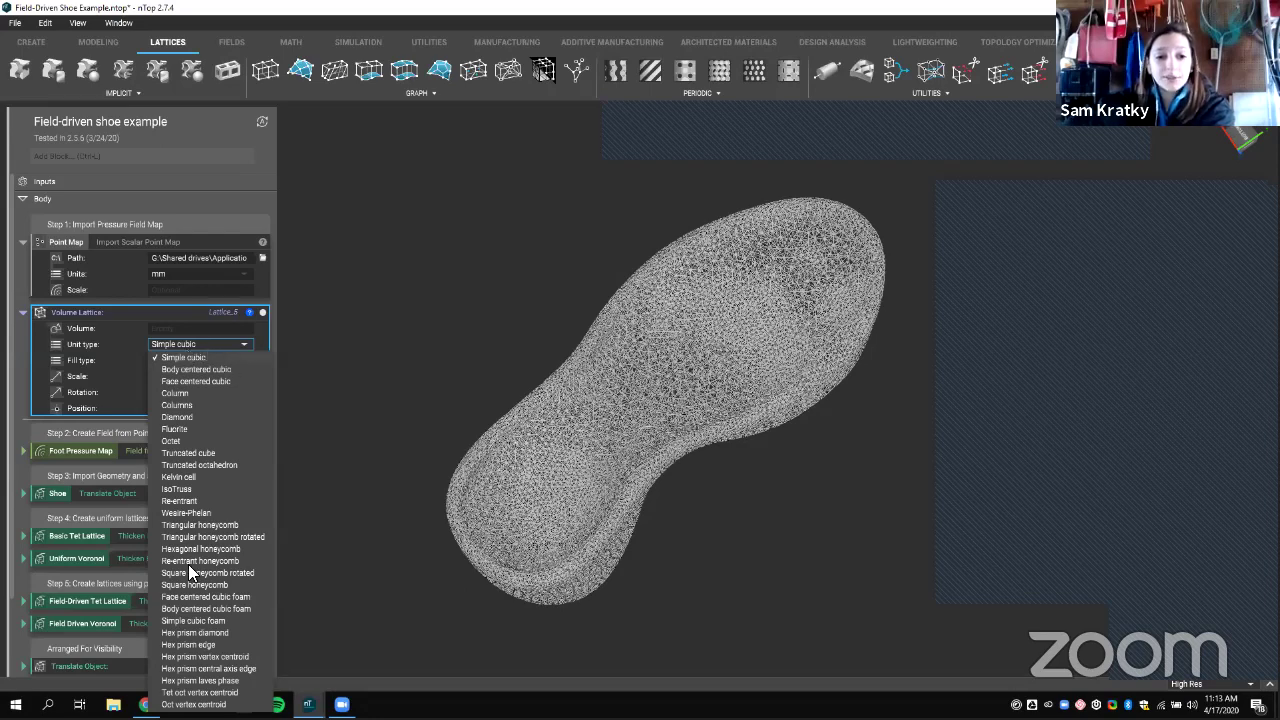
click(192, 343)
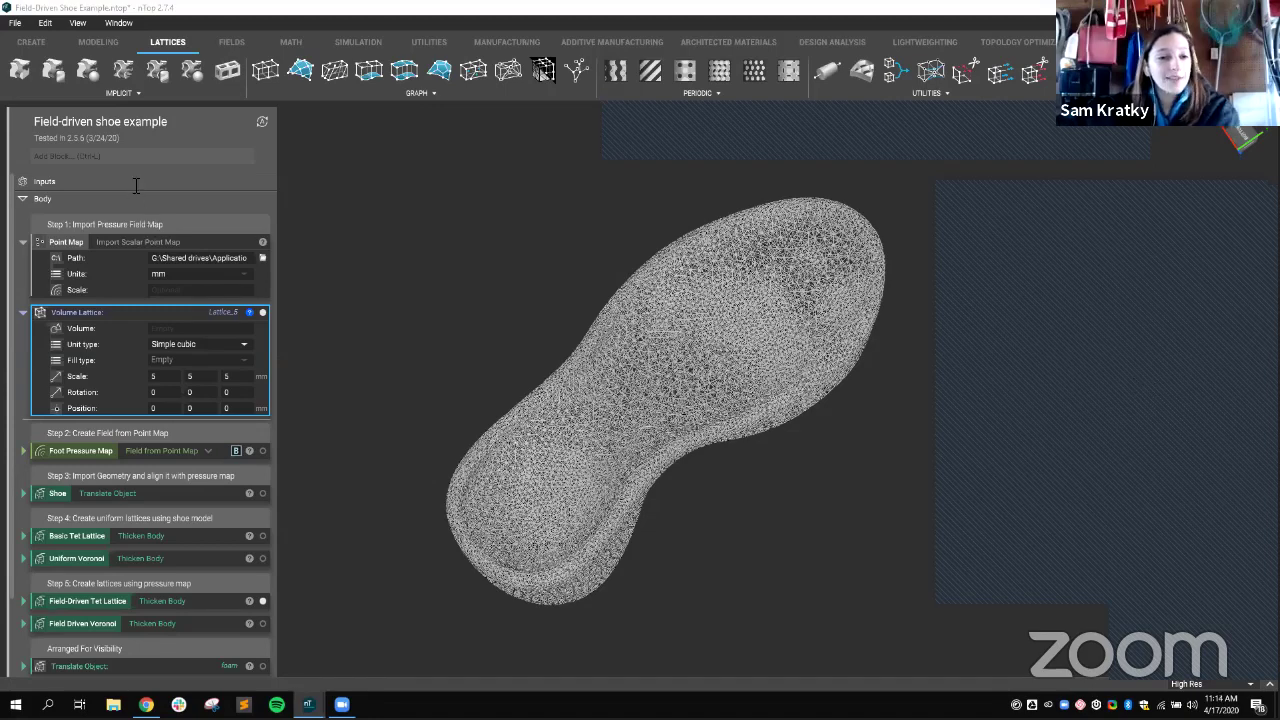
Step: Add an Orient Object block via the 'orient' search and start on its Object and Source inputs
click(118, 157)
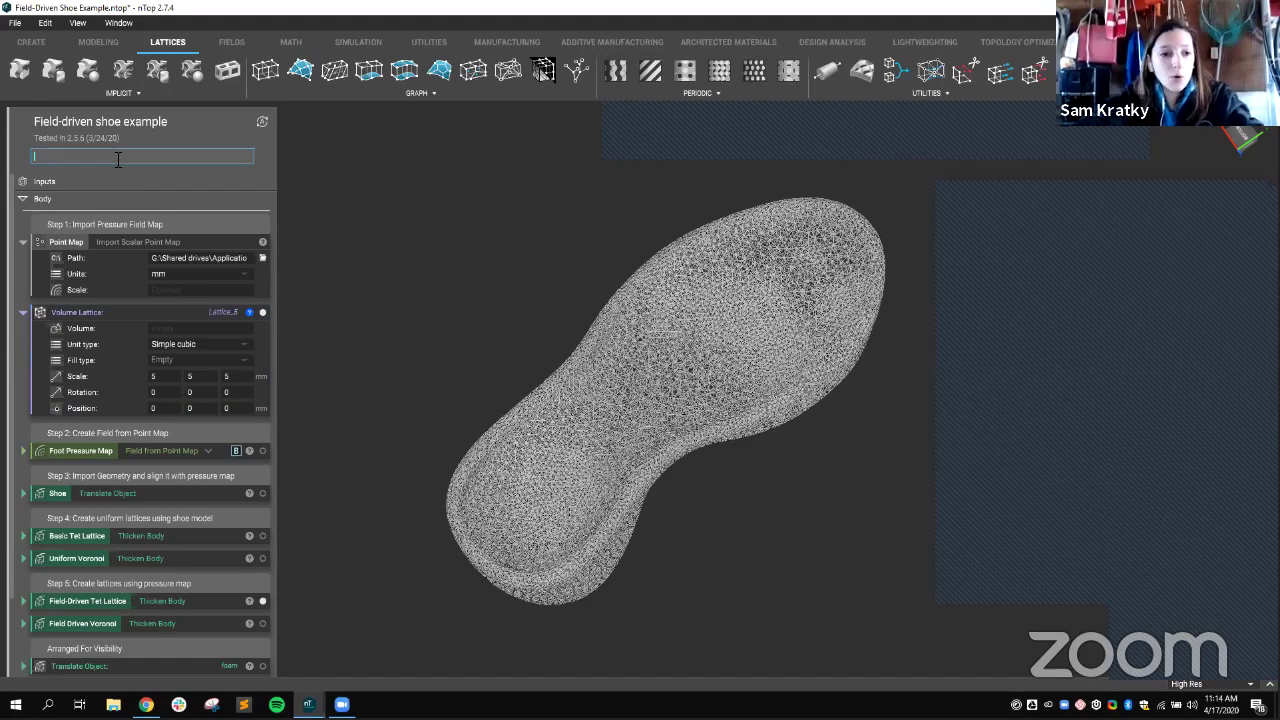
text(orient)
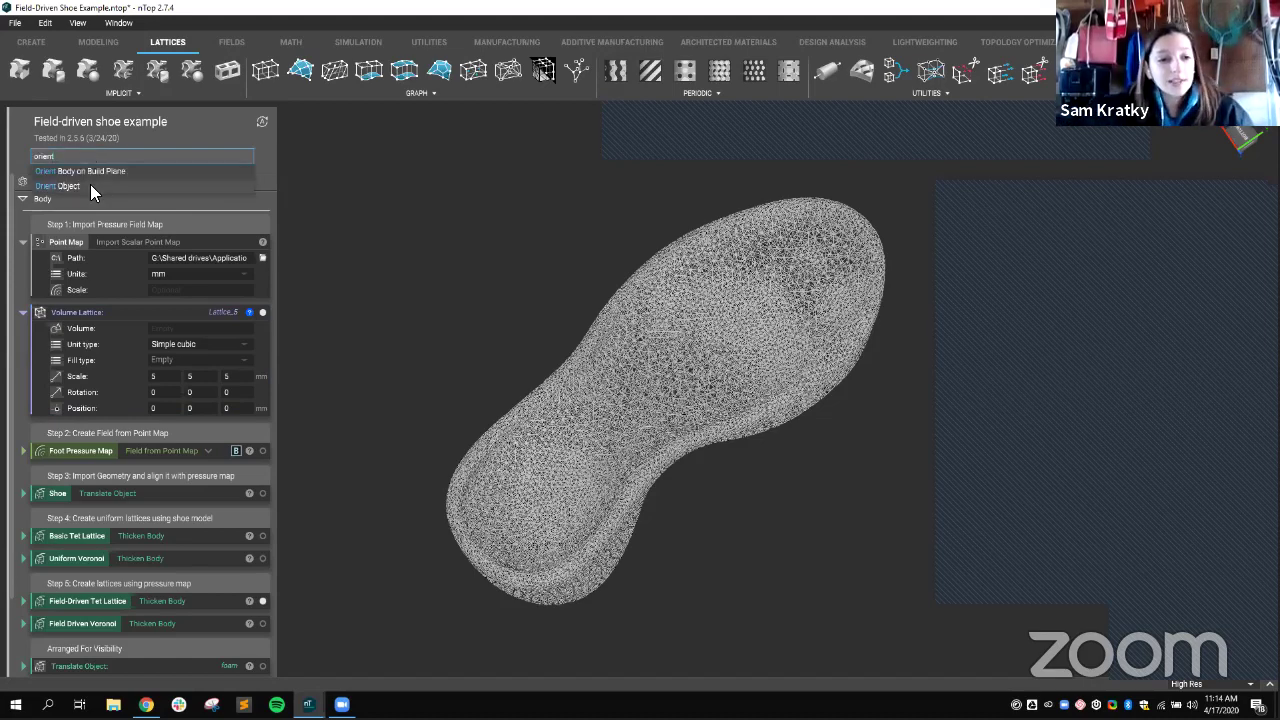
click(90, 185)
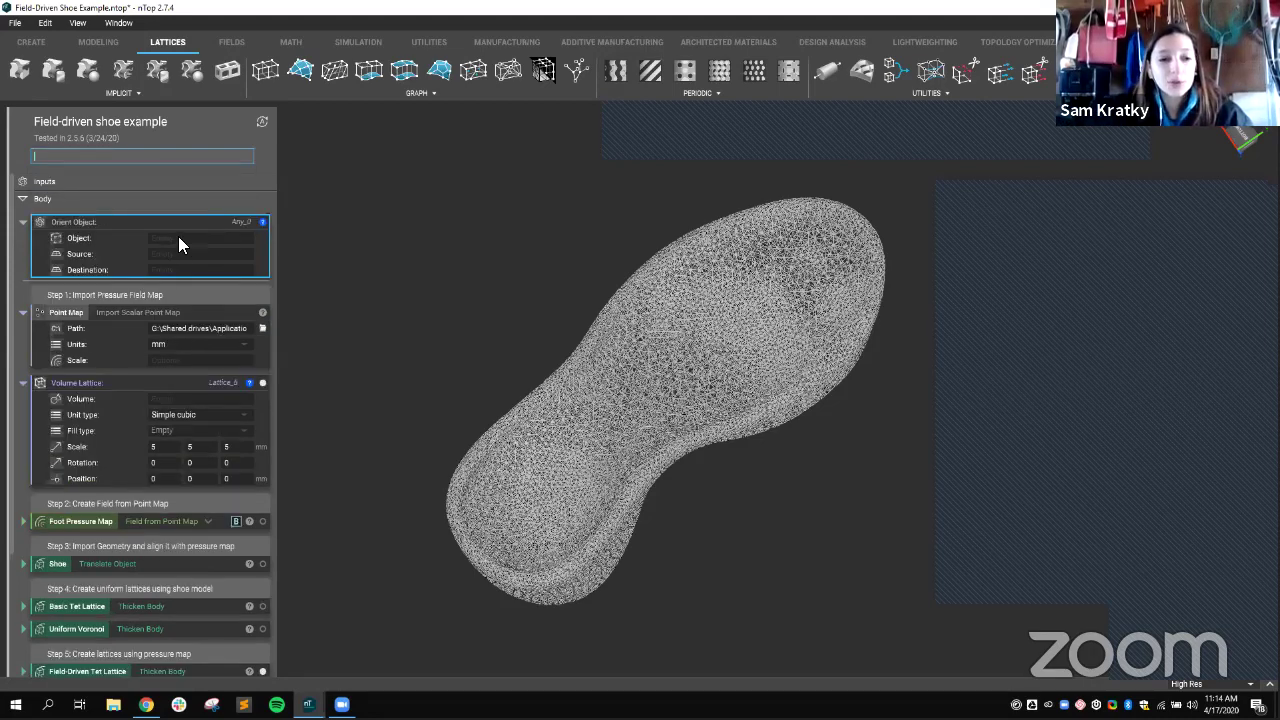
click(178, 237)
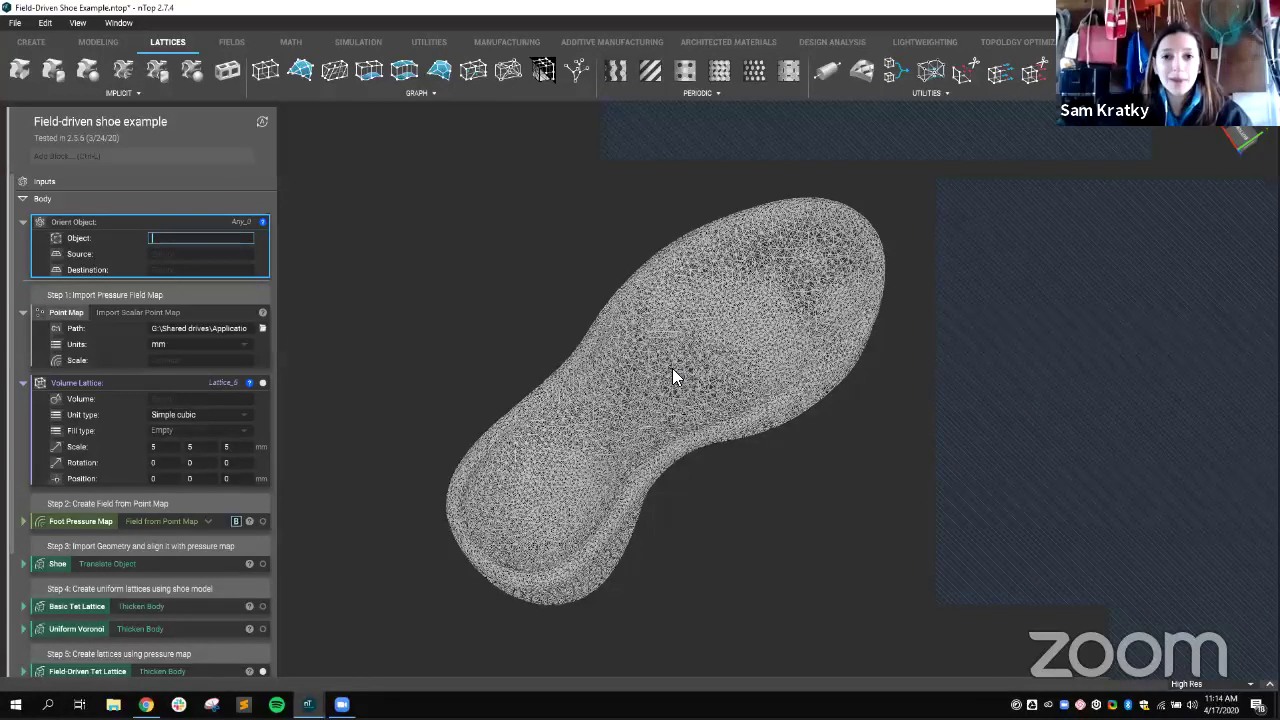
click(171, 257)
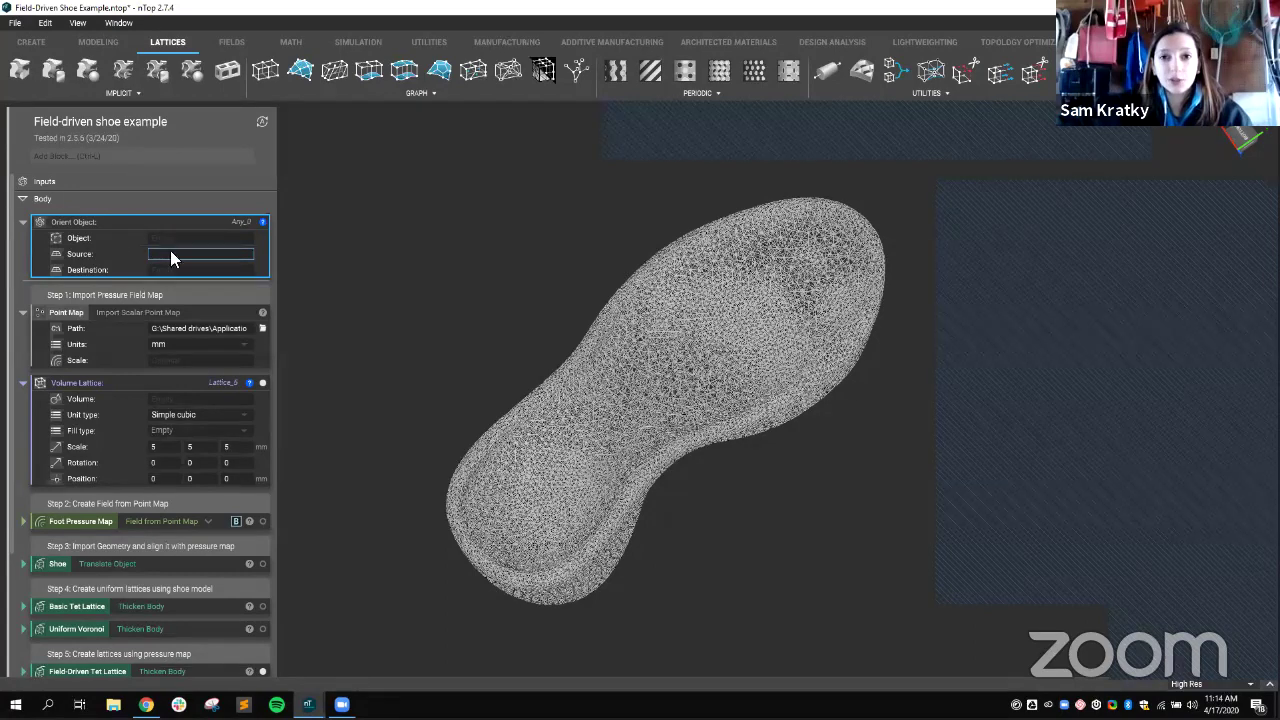
click(247, 522)
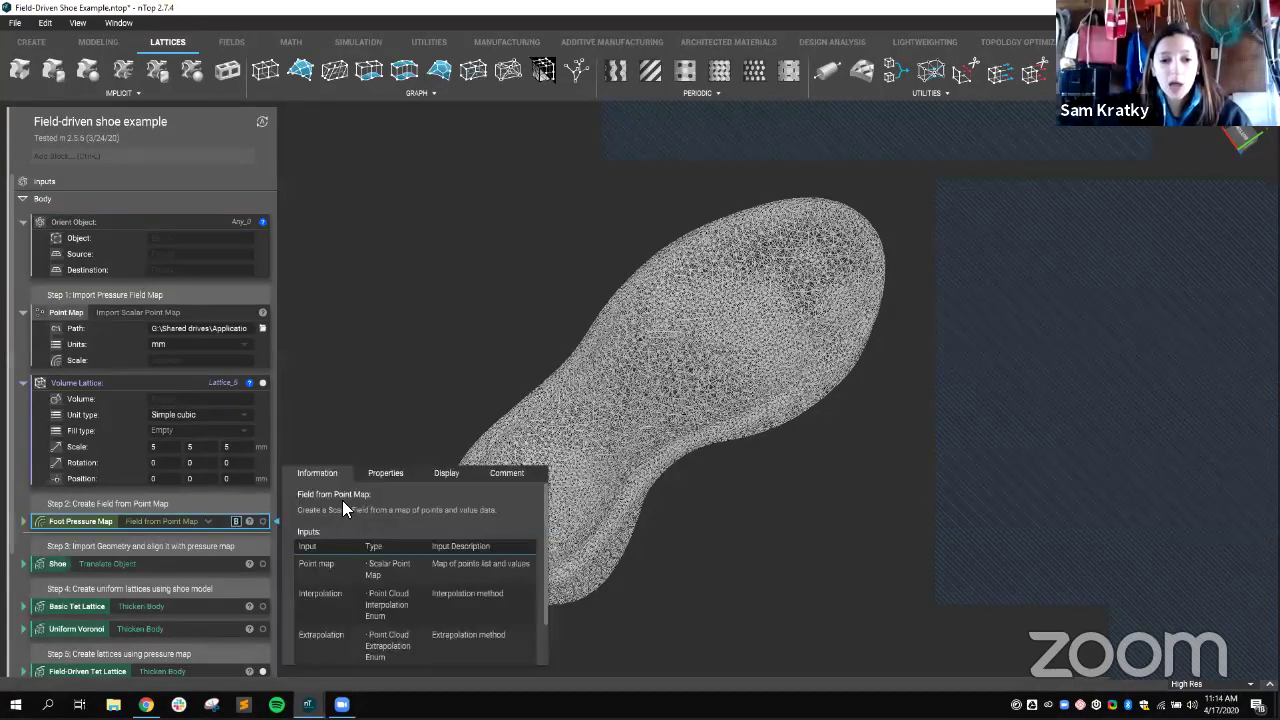
click(385, 473)
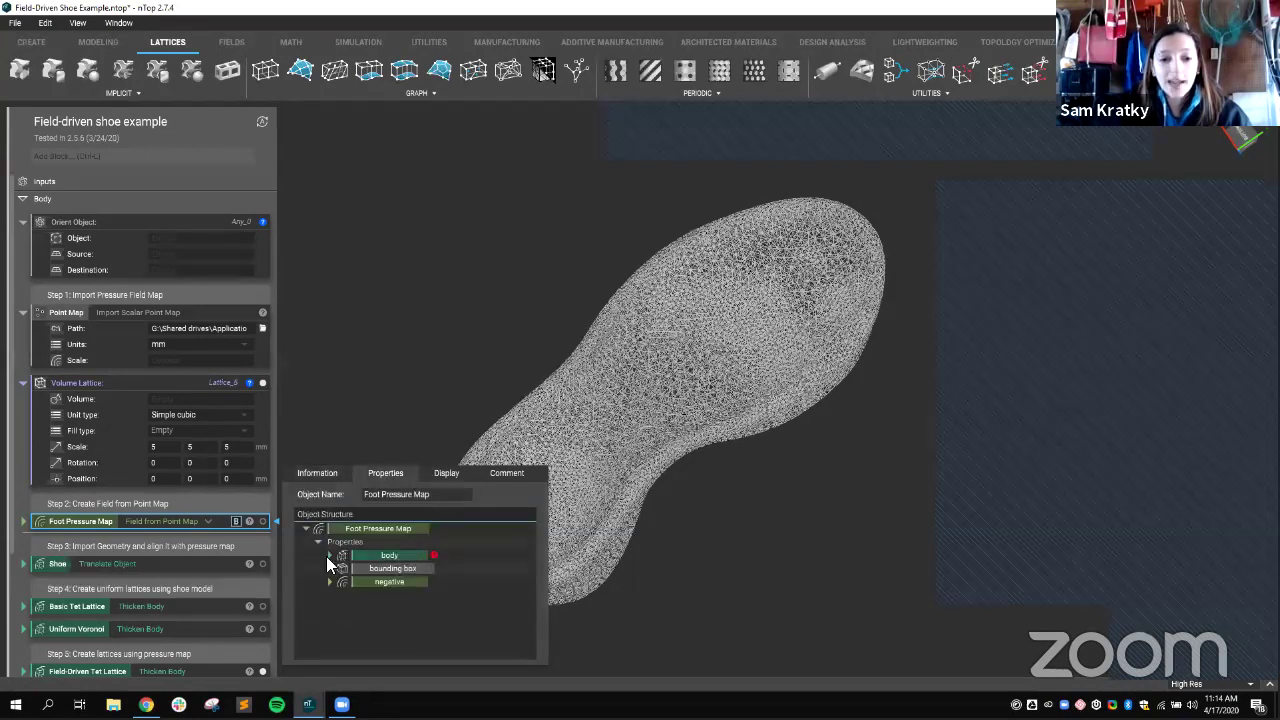
click(331, 568)
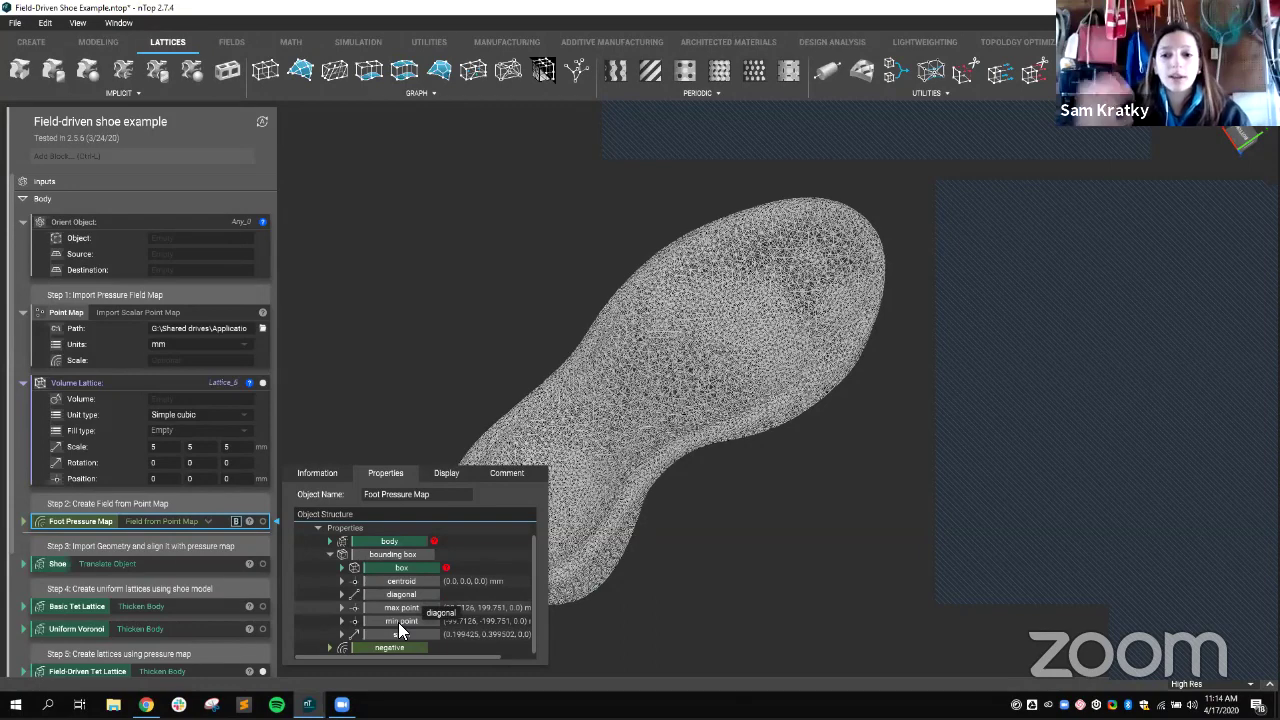
click(605, 403)
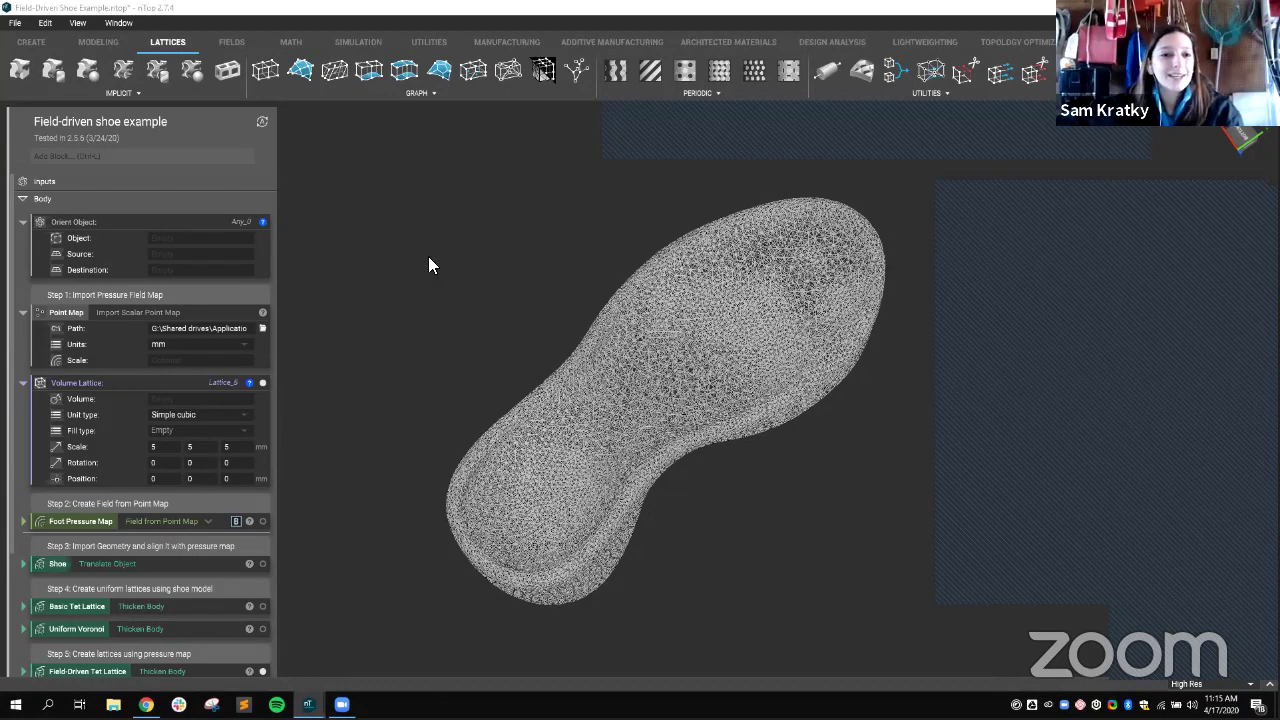
Step: Add a Gyroid-filled TPMS block under Orient Object, followed by a Gyroid Body block
click(117, 92)
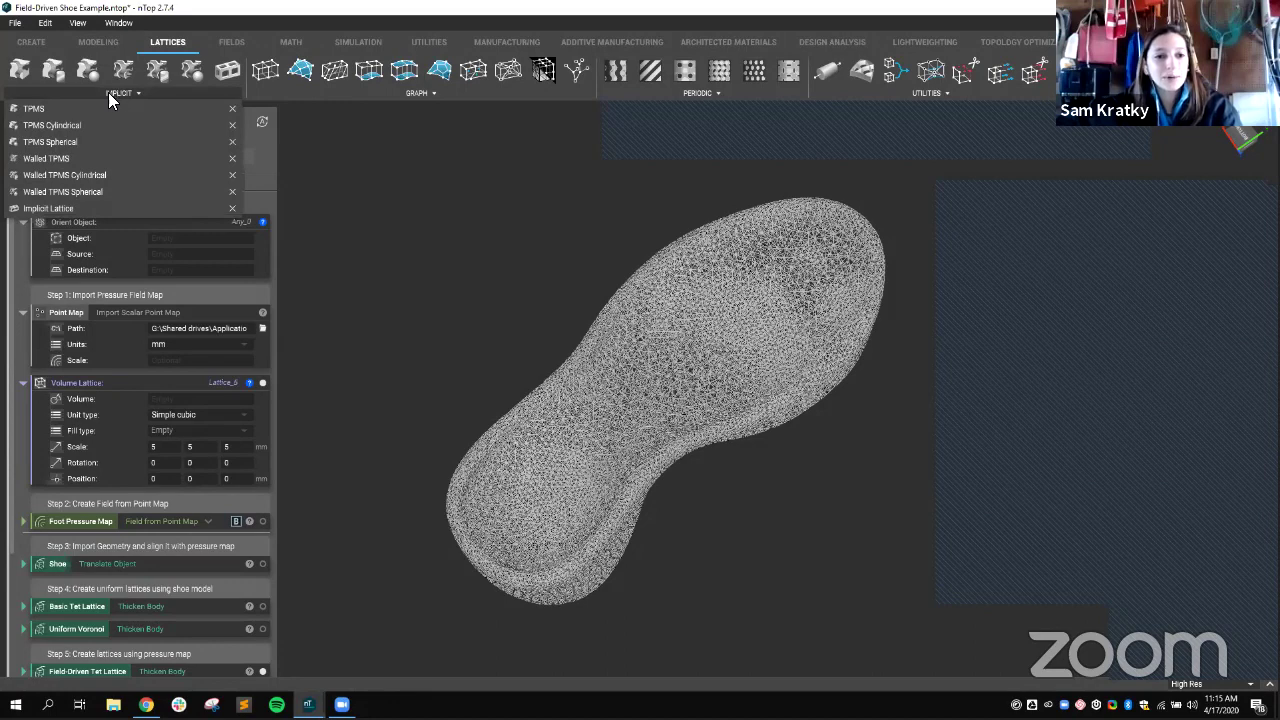
click(34, 109)
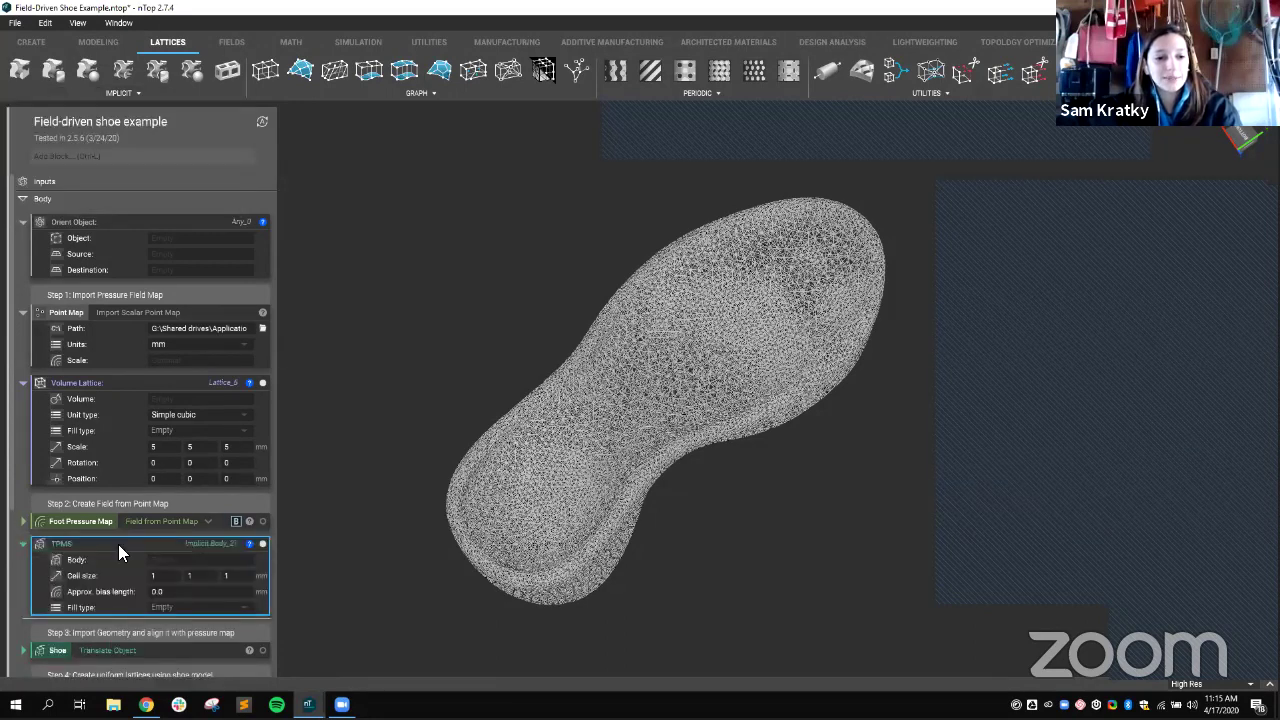
drag(118, 544, 130, 292)
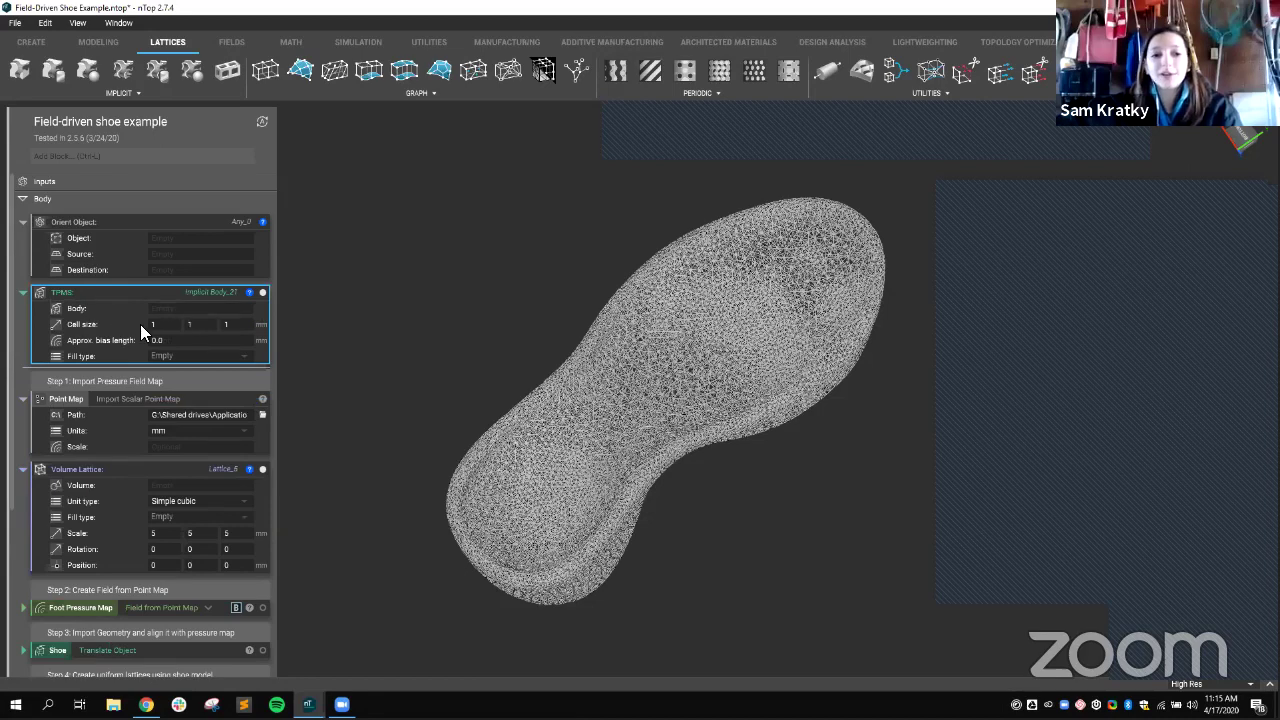
click(184, 357)
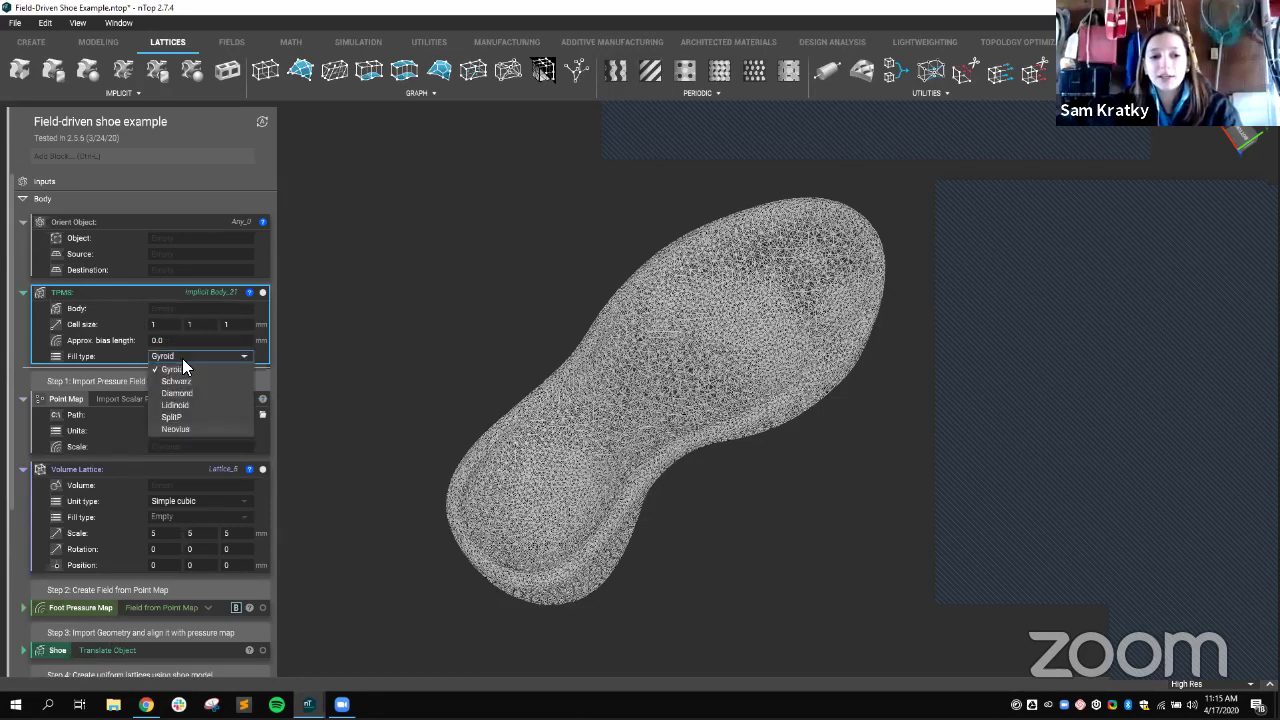
click(188, 356)
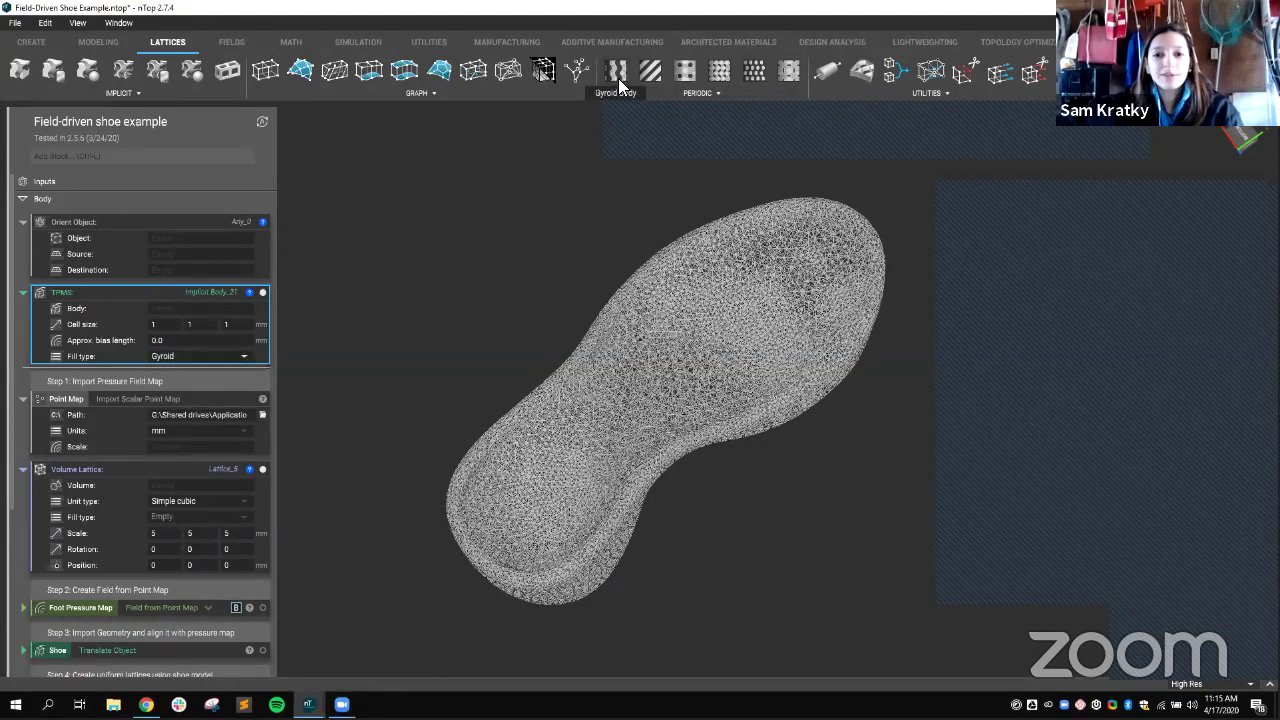
drag(202, 363, 202, 366)
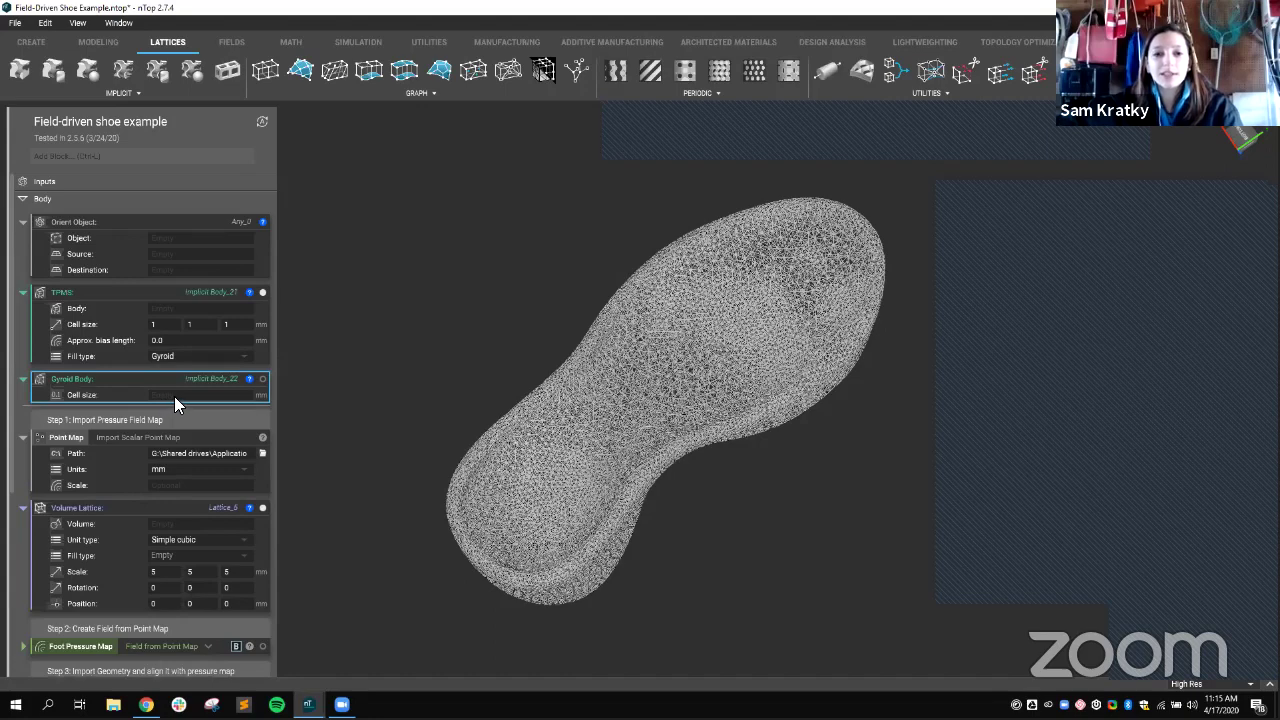
Step: Switch to the MODELING tools and view Boolean Intersect in the BOOLEANS list
click(97, 43)
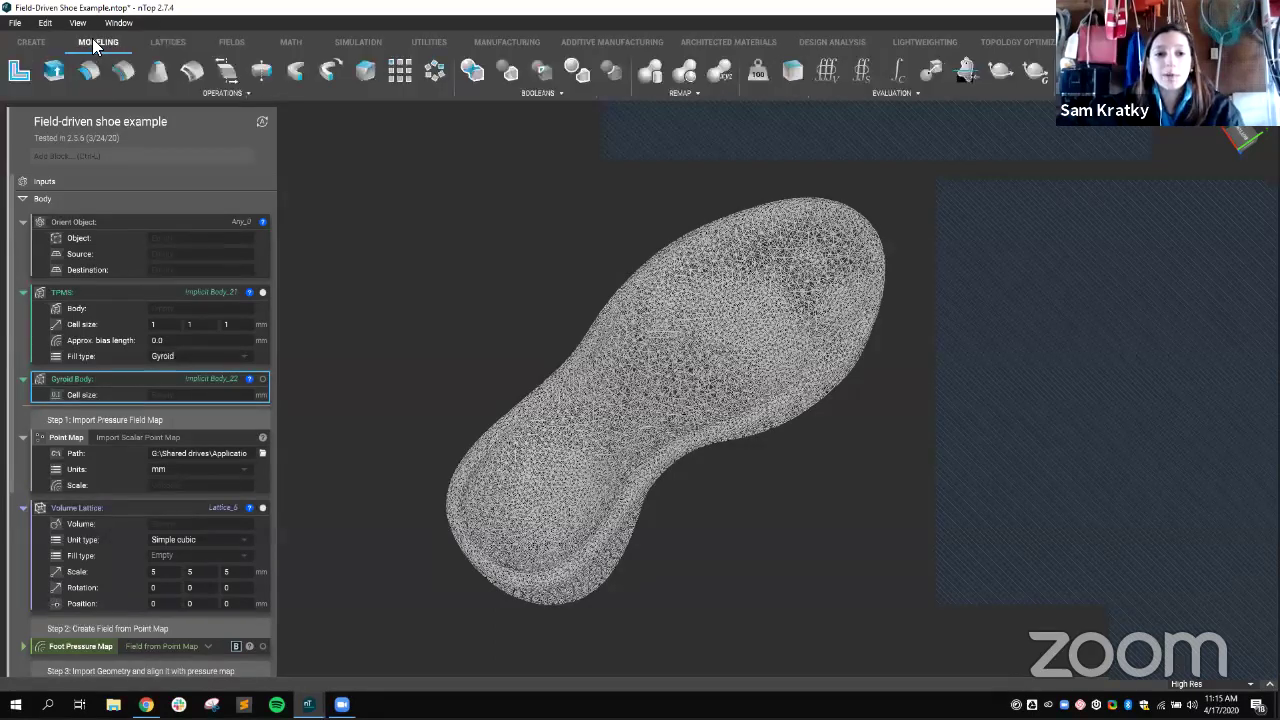
click(523, 95)
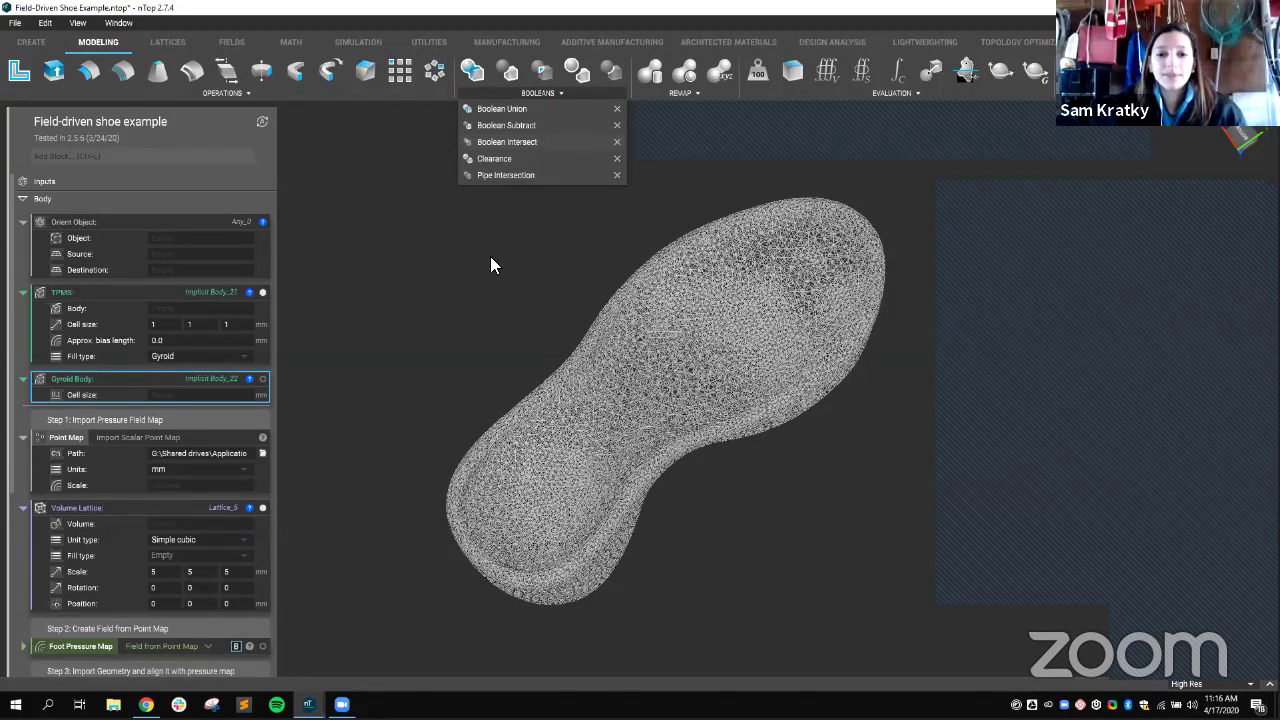
click(460, 297)
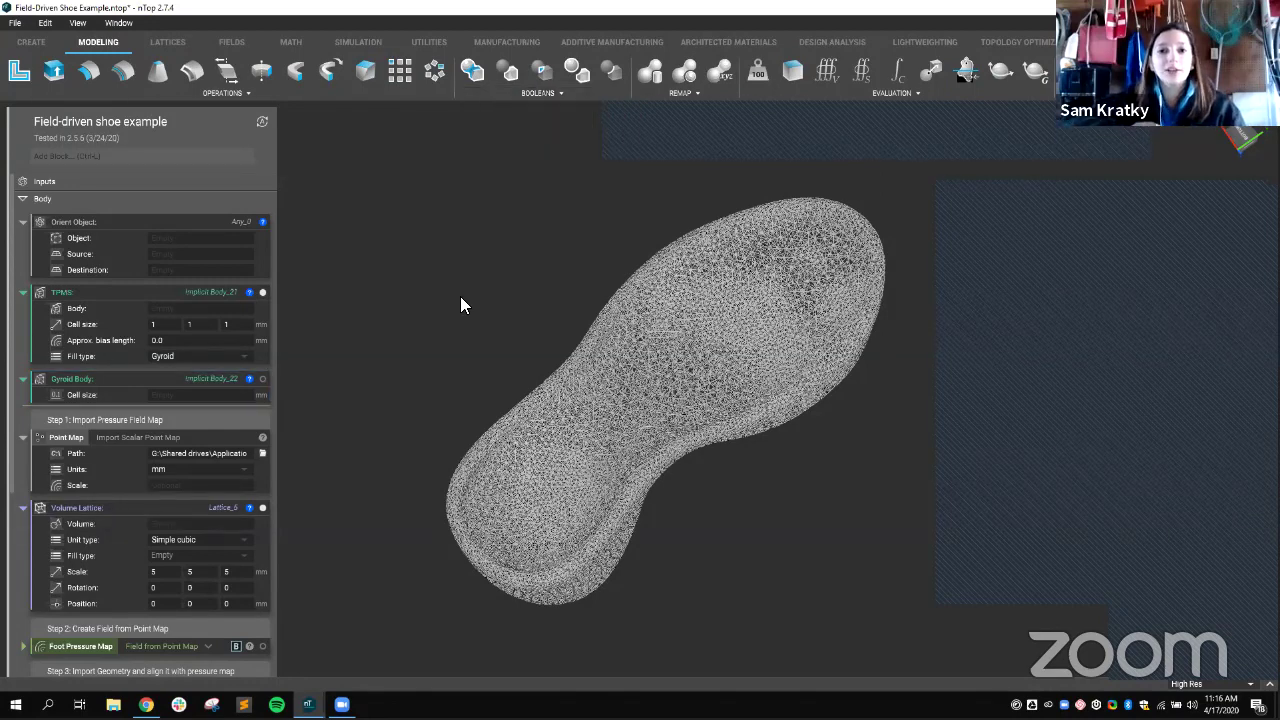